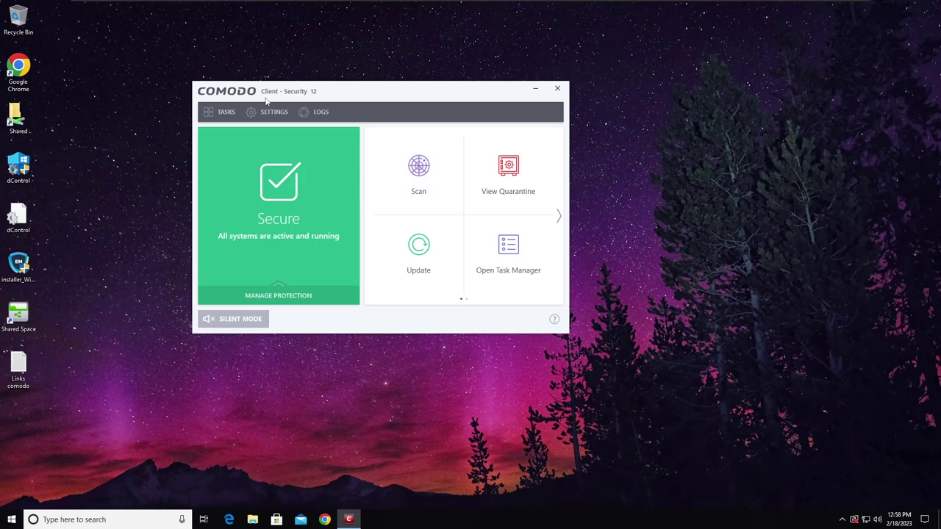
# Move the security client's window aside and launch Internet Explorer, placing its window lower on the desktop.
pyautogui.moveTo(272, 97); pyautogui.dragTo(411, 70)
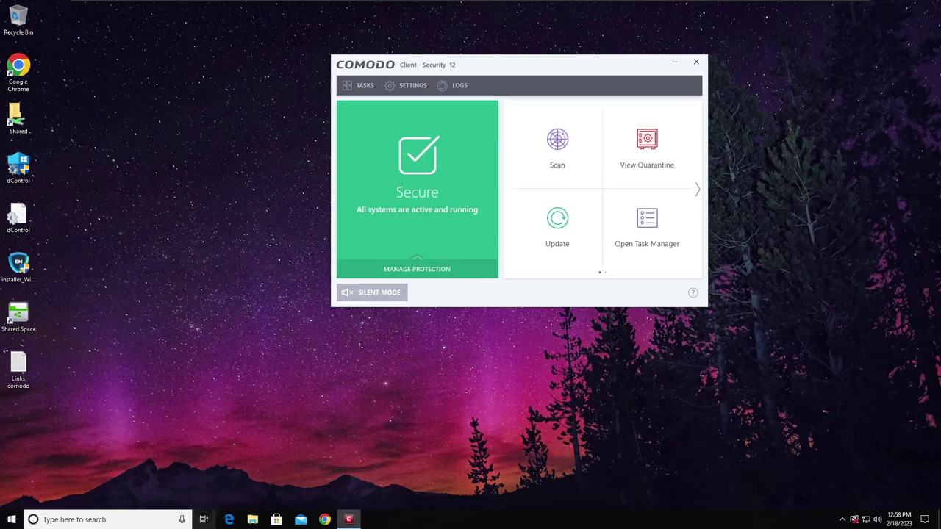
pyautogui.click(138, 524)
pyautogui.write('int')
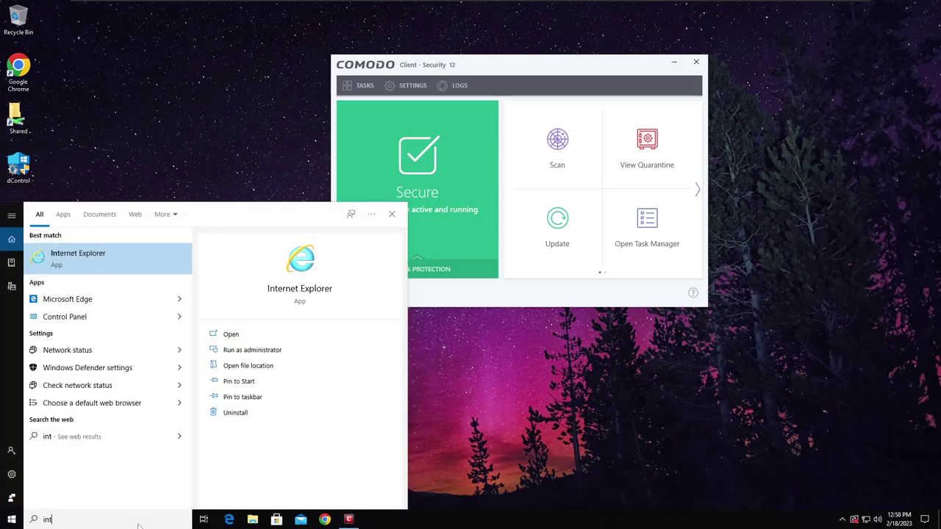
pyautogui.press('Return')
pyautogui.moveTo(507, 28); pyautogui.dragTo(607, 147)
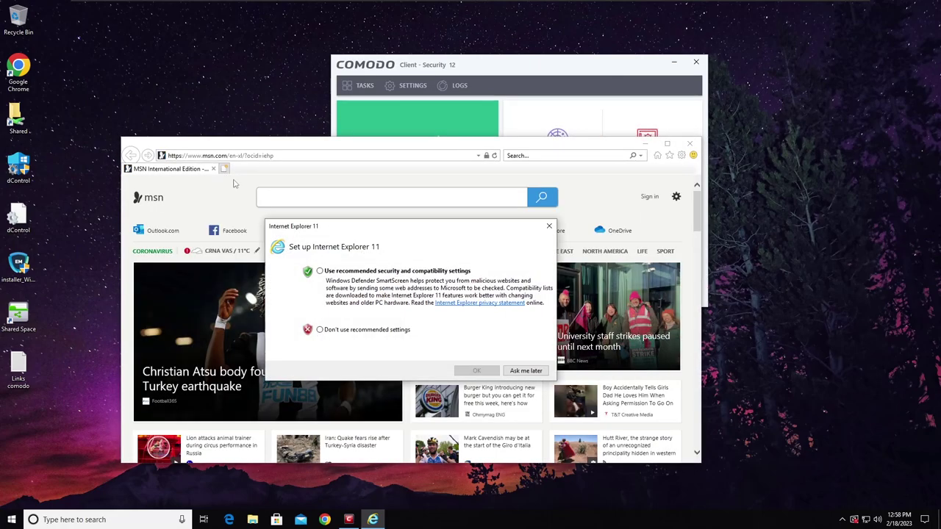
# Dismiss the Internet Explorer setup and welcome prompts and close the extra pages so only a new tab stays open.
pyautogui.click(551, 226)
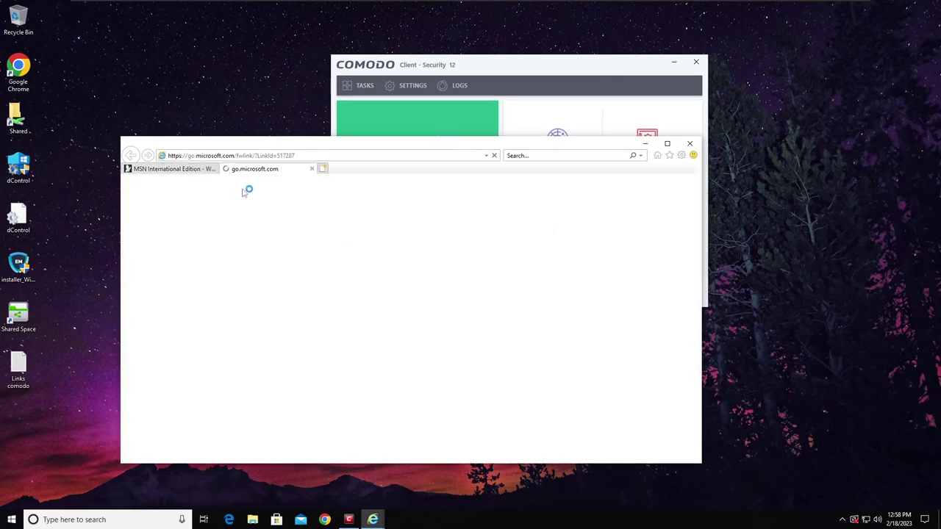
pyautogui.click(312, 169)
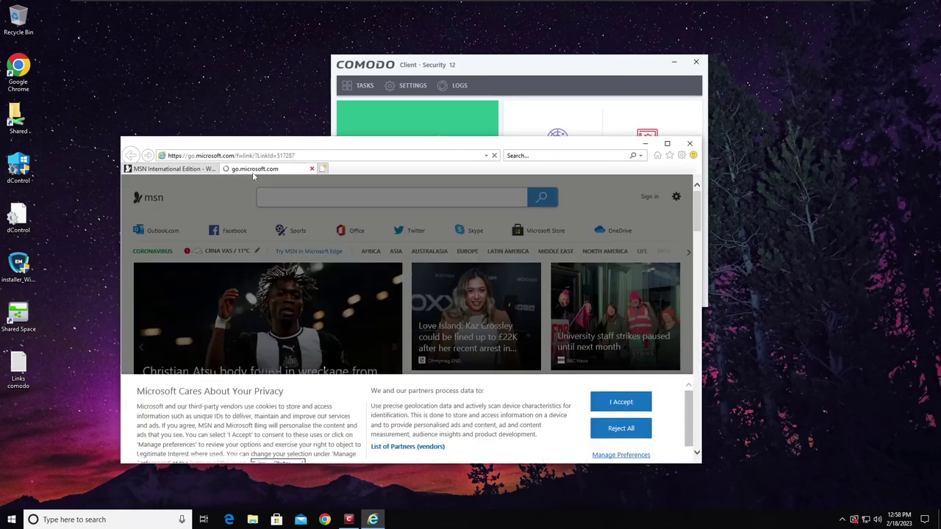
pyautogui.click(321, 169)
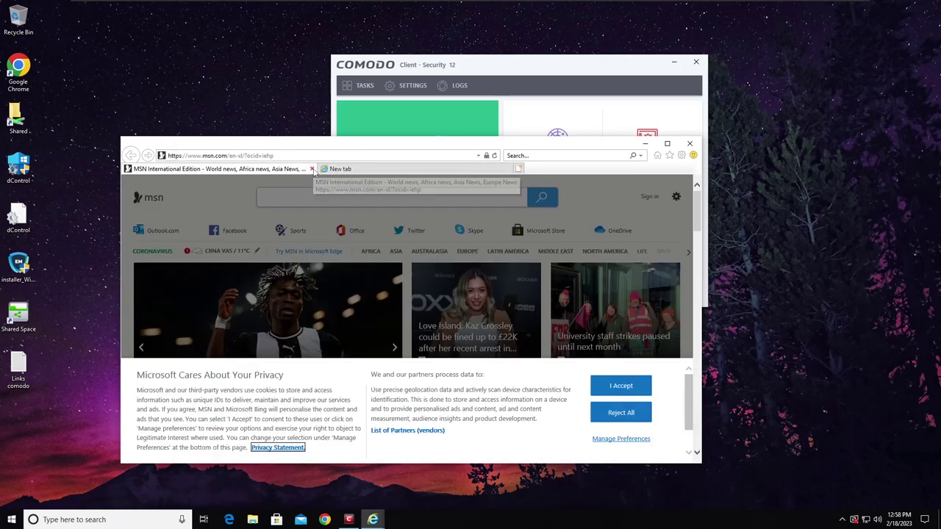
pyautogui.click(312, 169)
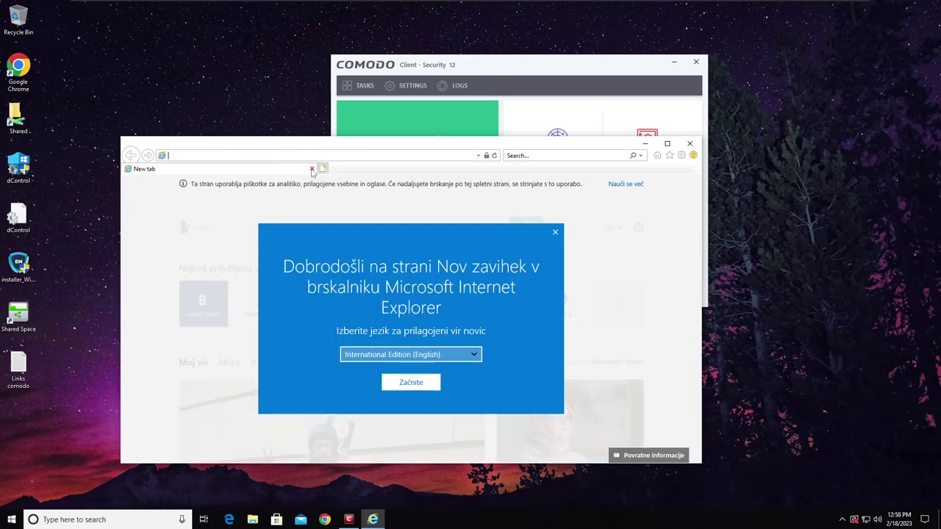
pyautogui.click(555, 232)
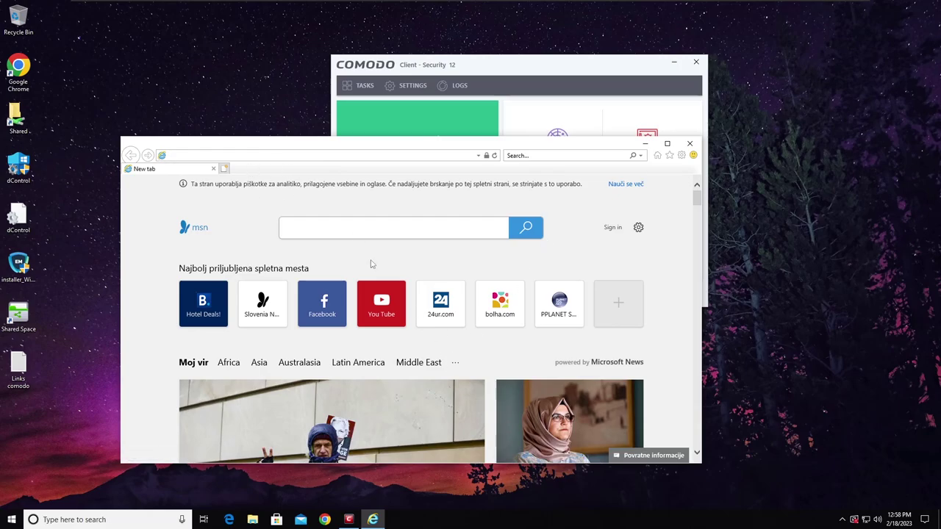
# Minimize the browser and review the security client's protection components, including Firewall, VirusScope and DLP Monitoring.
pyautogui.click(645, 143)
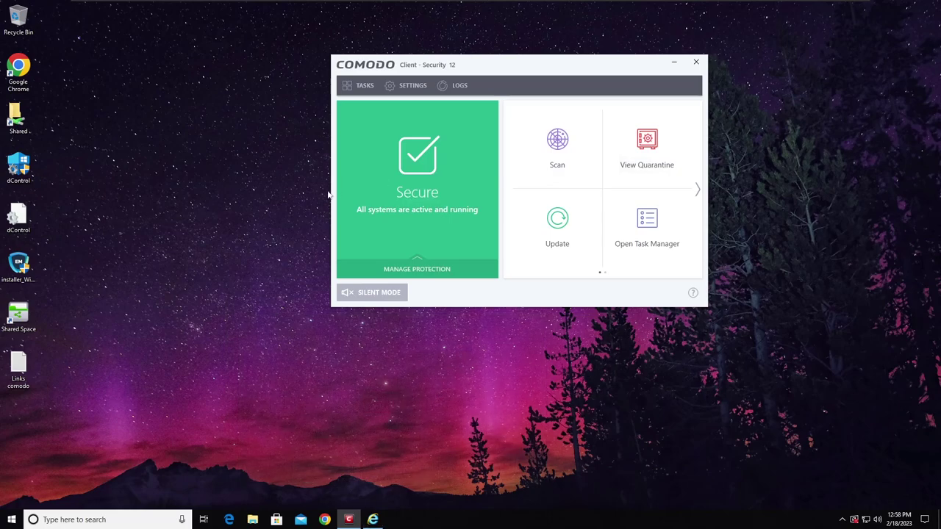
pyautogui.click(423, 250)
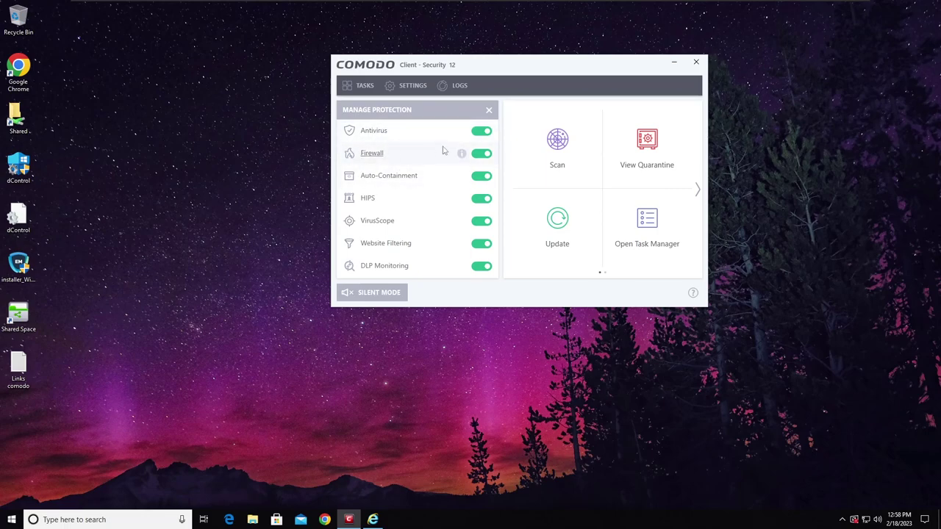
pyautogui.moveTo(464, 160)
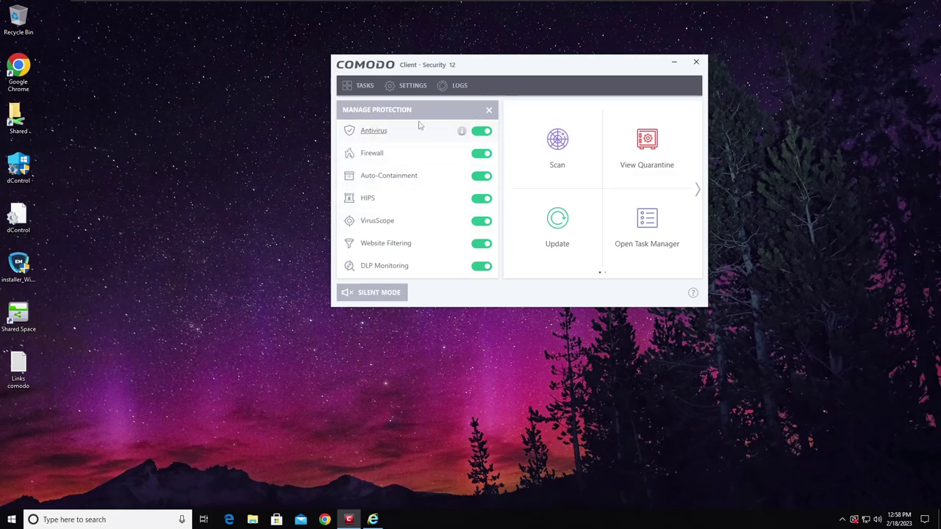
pyautogui.moveTo(456, 189)
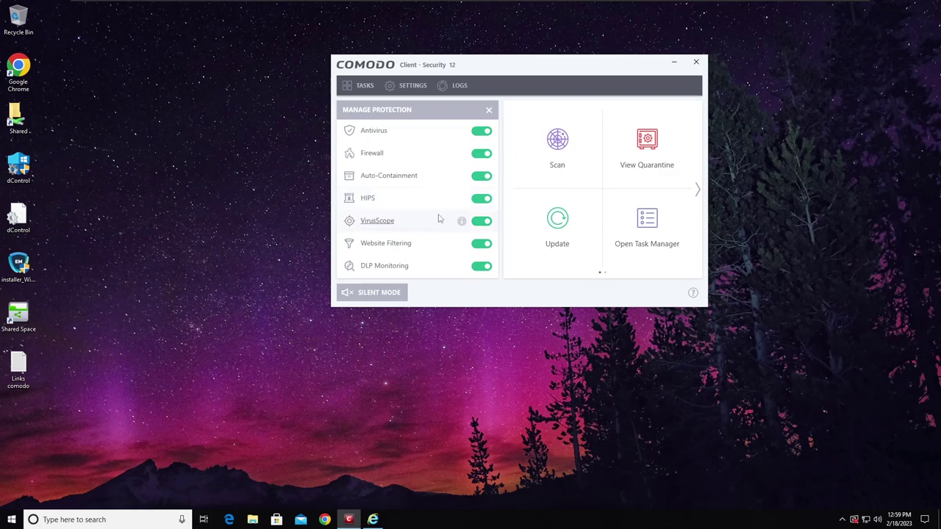
pyautogui.click(464, 223)
pyautogui.moveTo(462, 221)
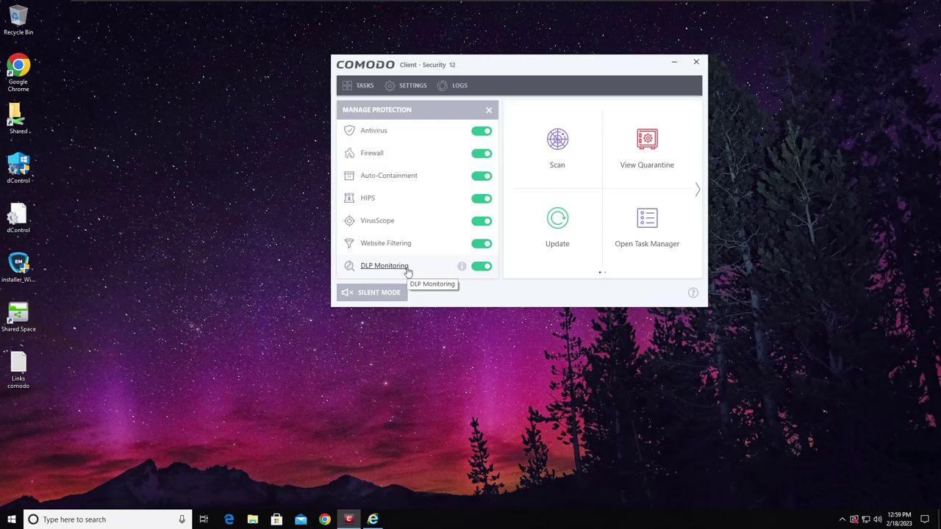
pyautogui.moveTo(462, 266)
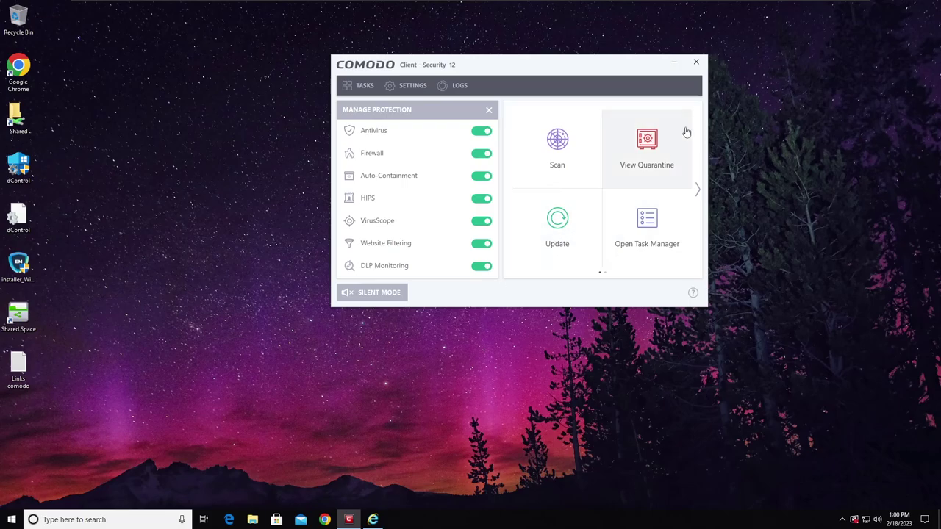
# Update the security client's databases, close the update window and reposition the client's main window.
pyautogui.click(553, 215)
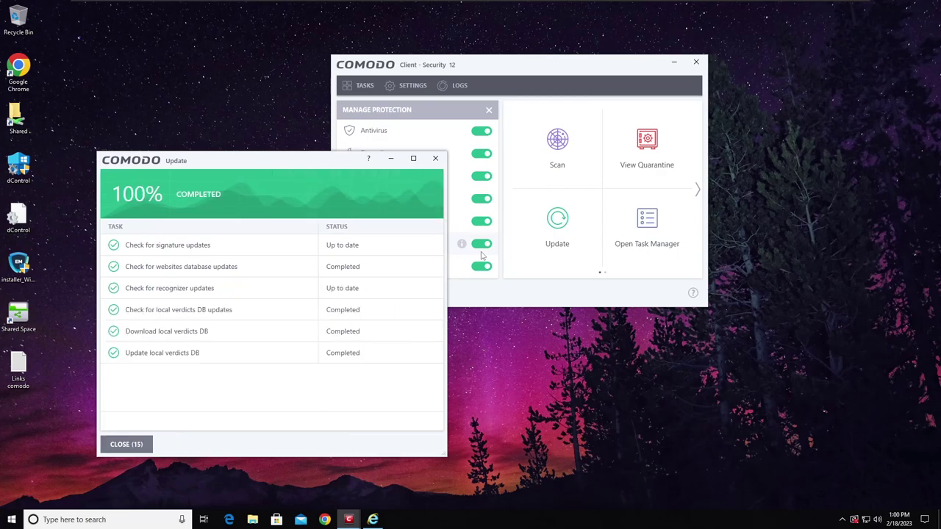
pyautogui.click(130, 444)
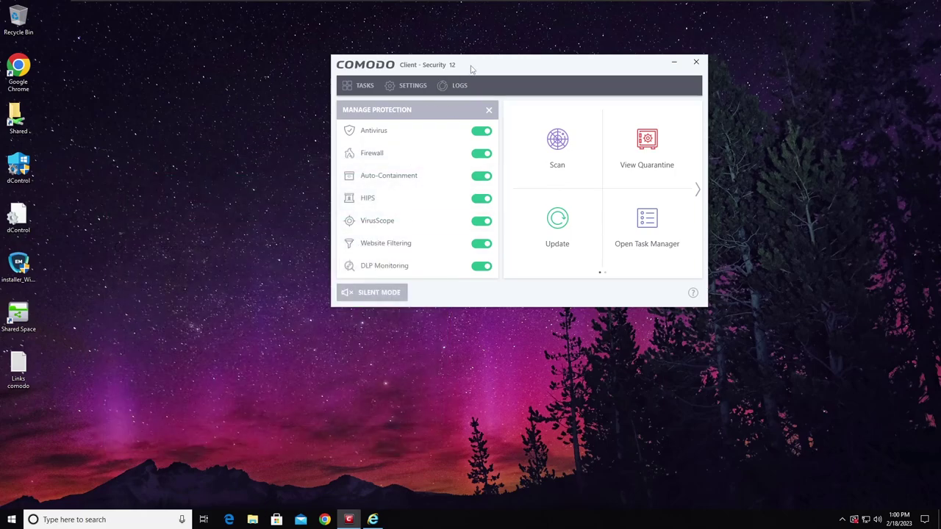
pyautogui.moveTo(473, 68); pyautogui.dragTo(399, 80)
pyautogui.doubleClick(18, 368)
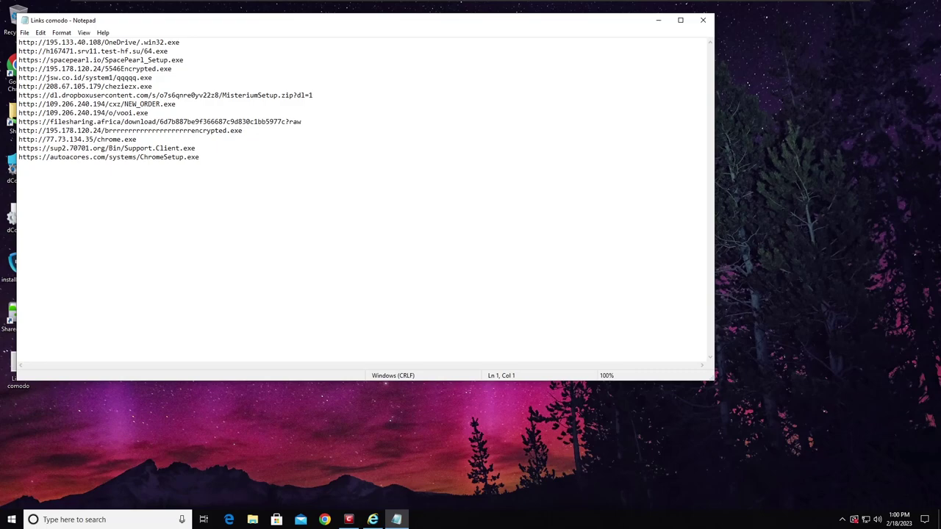
pyautogui.moveTo(179, 42); pyautogui.dragTo(19, 42)
pyautogui.rightClick(39, 41)
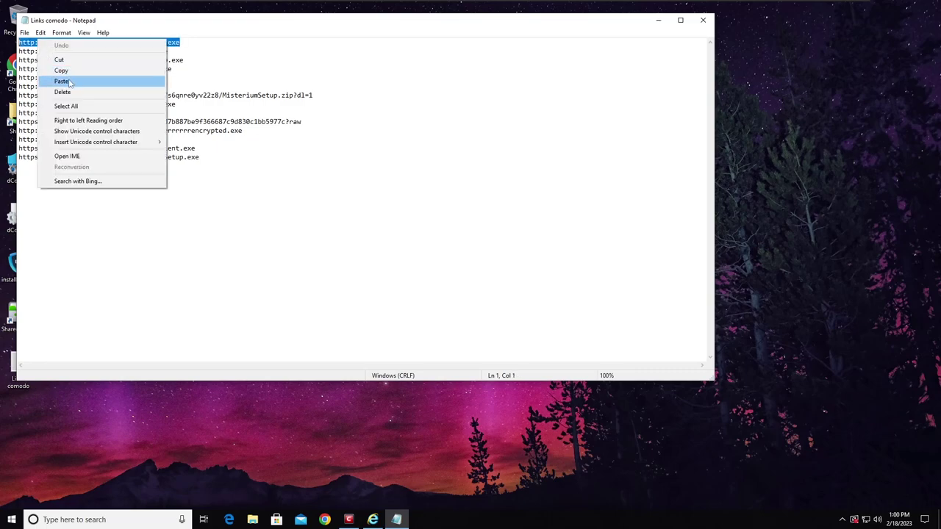
pyautogui.click(61, 71)
pyautogui.click(658, 20)
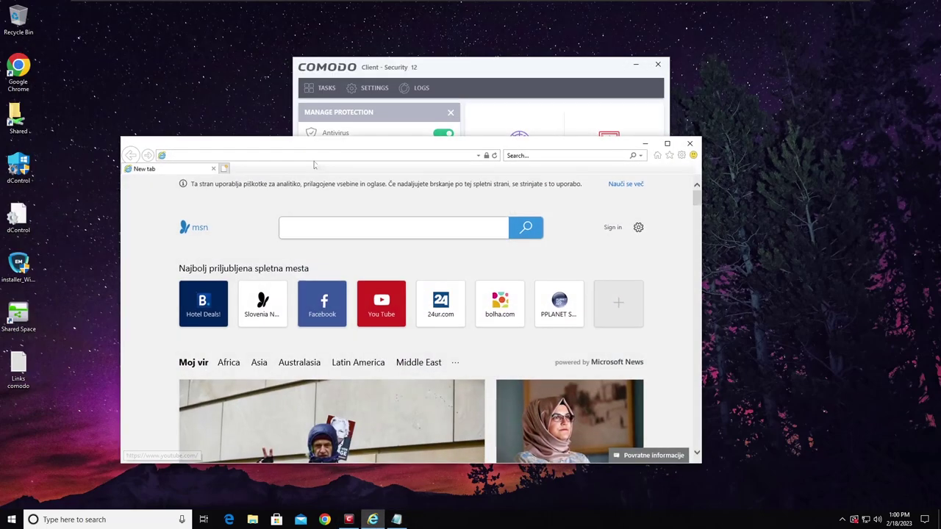
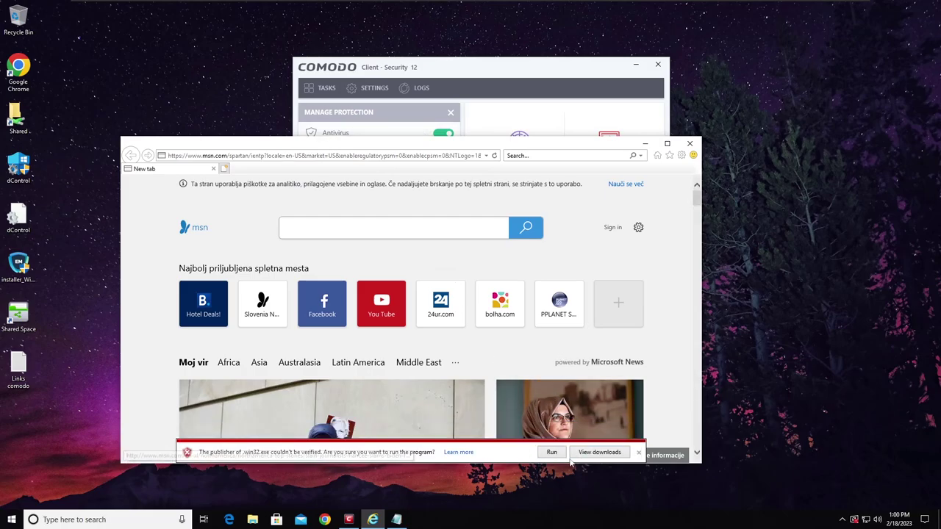
# Run the downloaded .win32.exe despite its unverified publisher and move the security client's window clear of the browser.
pyautogui.click(552, 452)
pyautogui.click(586, 73)
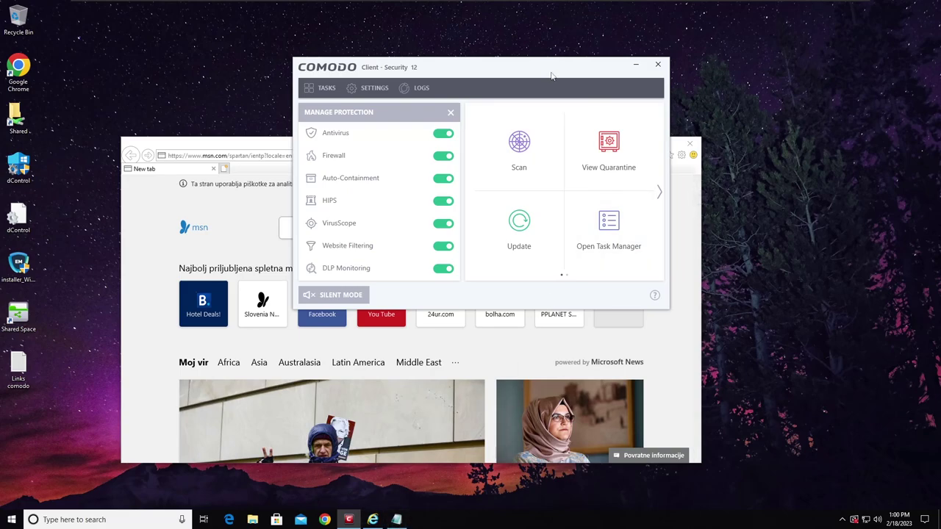
pyautogui.moveTo(553, 70); pyautogui.dragTo(754, 41)
pyautogui.click(442, 239)
pyautogui.click(578, 260)
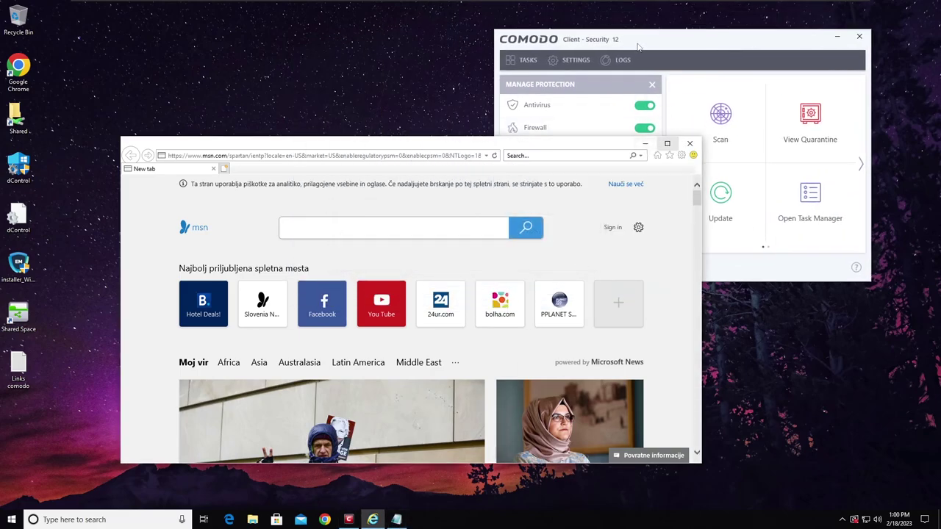
# Enable Message Center messages, notification messages, information messages for minimized tasks and the alert sound in the security client's user interface settings.
pyautogui.moveTo(637, 42); pyautogui.dragTo(419, 41)
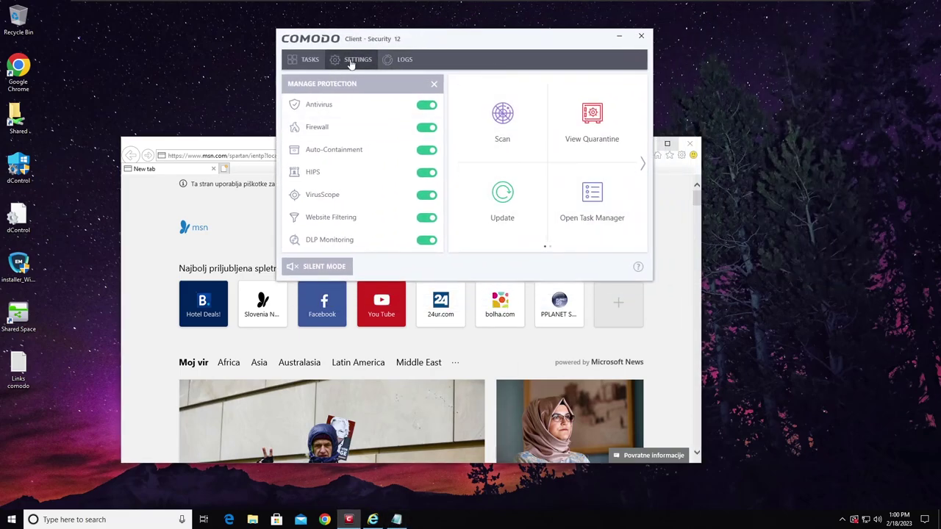
pyautogui.click(358, 60)
pyautogui.click(333, 159)
pyautogui.click(332, 175)
pyautogui.click(373, 208)
pyautogui.click(372, 222)
pyautogui.click(484, 400)
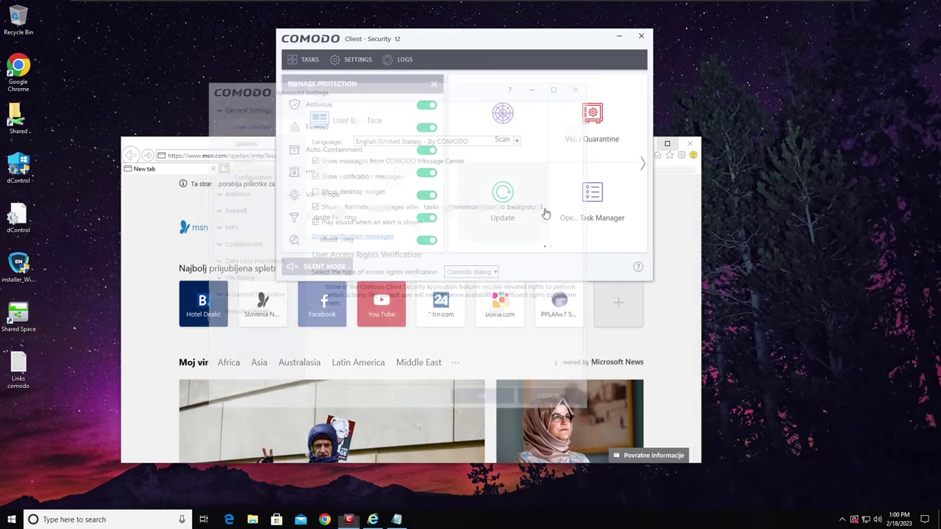
# Replace the browser address with the .win32.exe link again and confirm the security client's Advanced Settings.
pyautogui.click(618, 36)
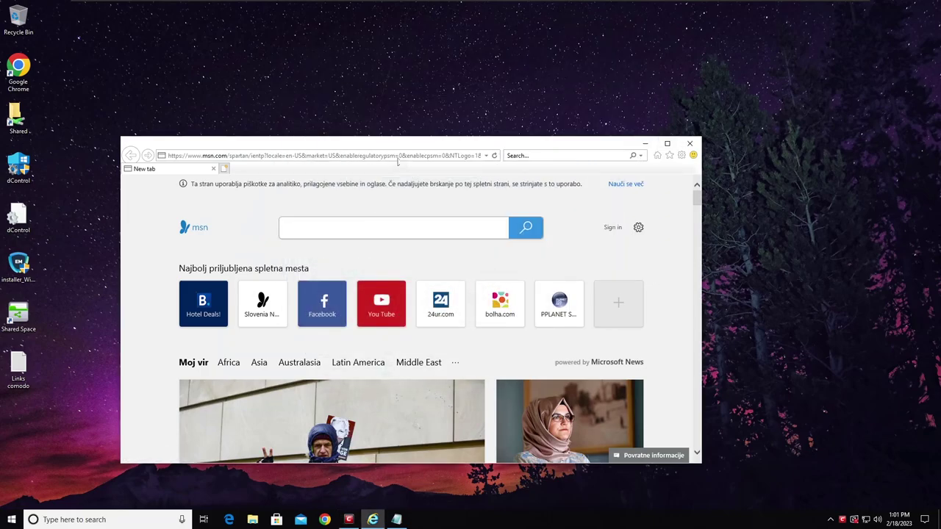
pyautogui.click(475, 155)
pyautogui.press('BackSpace')
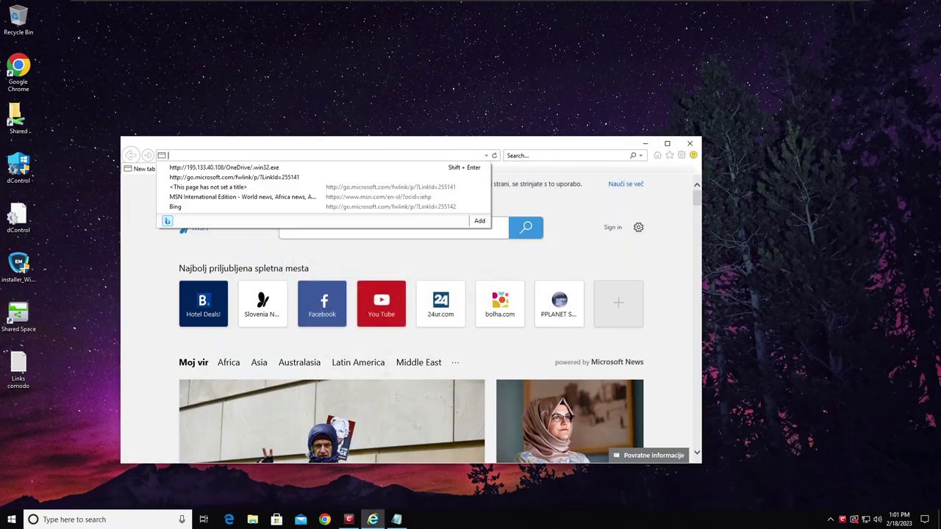
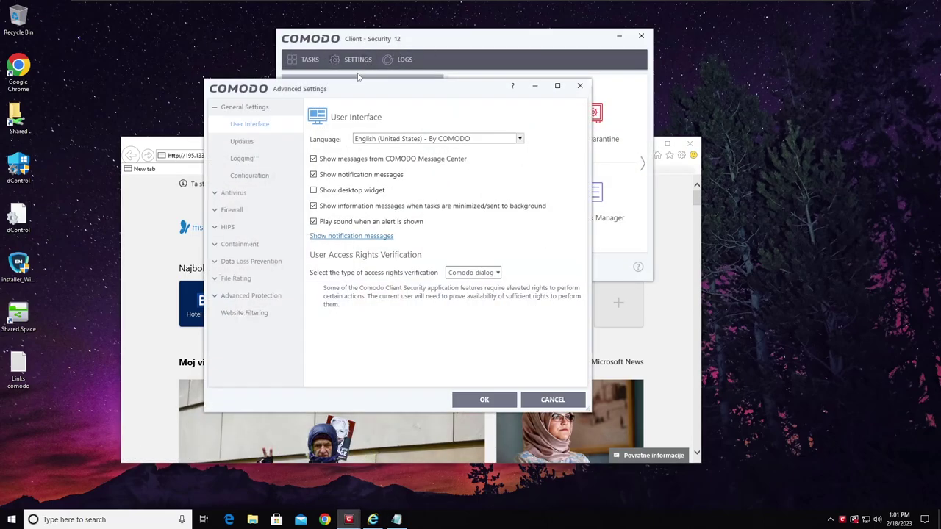
pyautogui.click(514, 401)
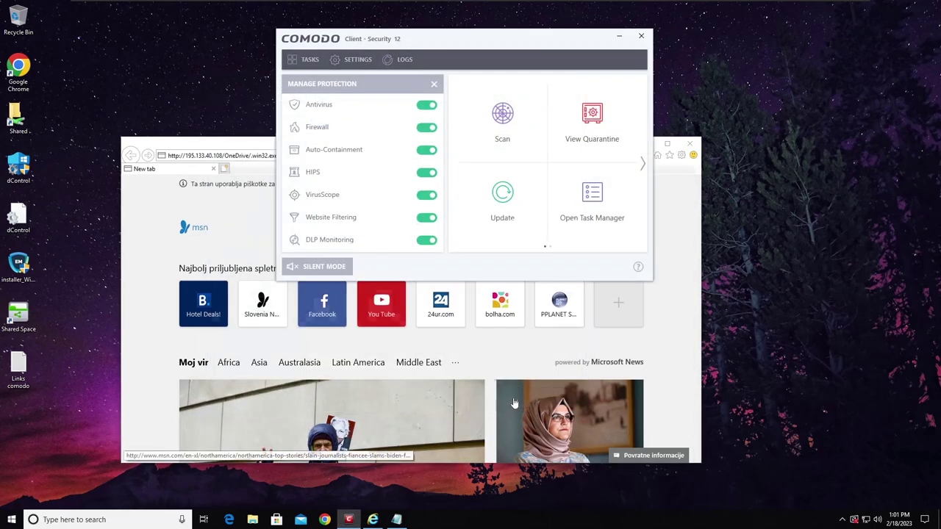
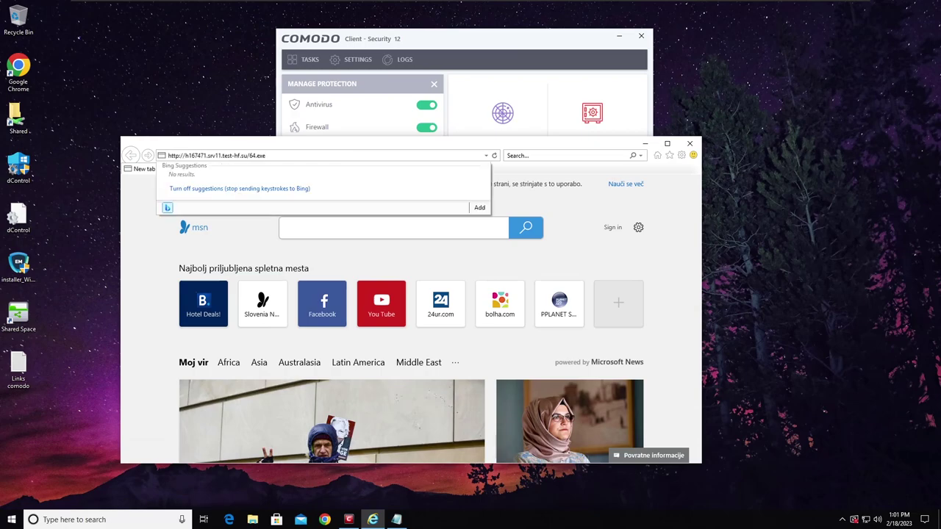
pyautogui.press('Return')
pyautogui.click(549, 453)
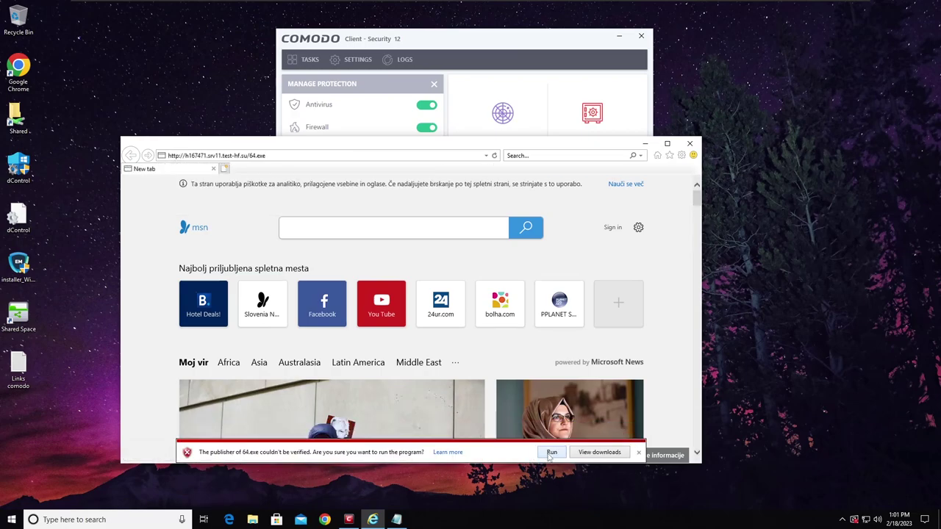
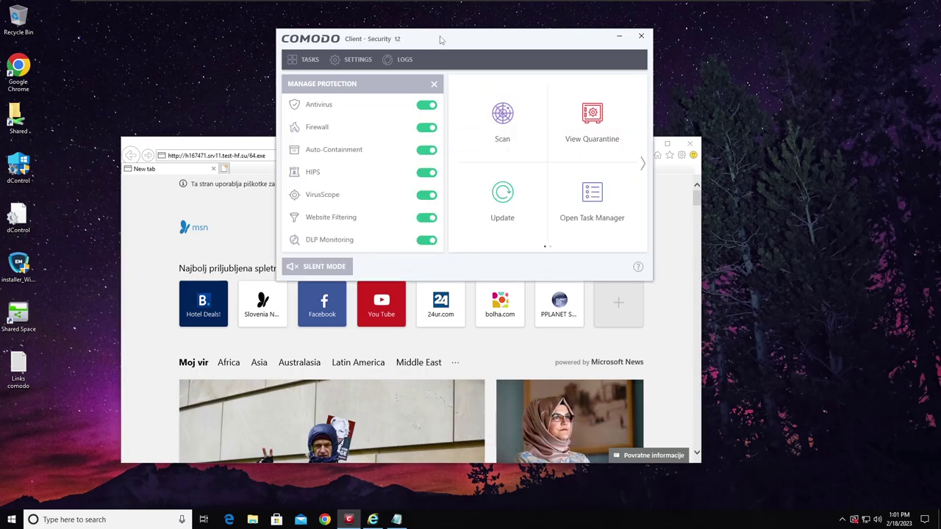
pyautogui.click(227, 208)
pyautogui.click(221, 156)
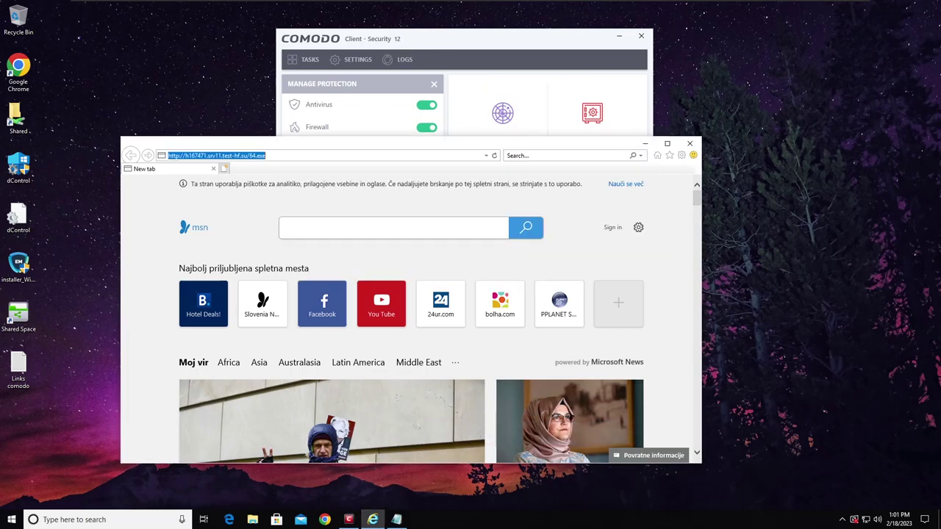
pyautogui.press('BackSpace')
pyautogui.click(397, 520)
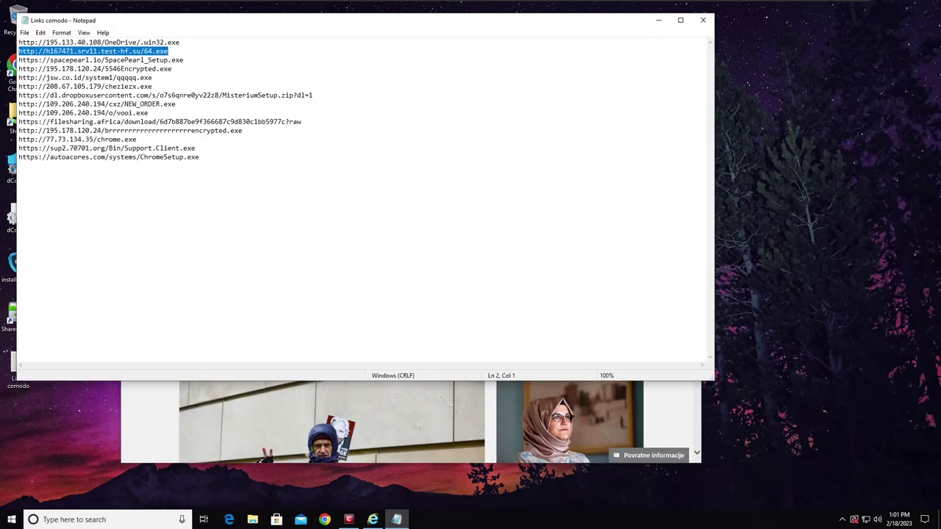
pyautogui.moveTo(184, 60); pyautogui.dragTo(13, 61)
pyautogui.hotkey('ctrl', 'c')
# Load the copied SpacePearl_Setup.exe link in the browser and choose to run the file.
pyautogui.click(646, 23)
pyautogui.hotkey('ctrl', 'v')
pyautogui.press('Return')
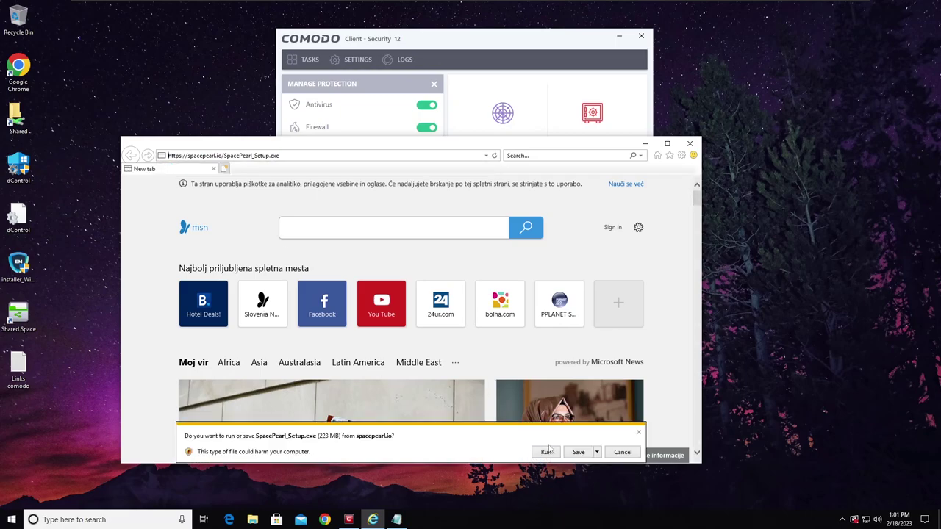
pyautogui.click(547, 451)
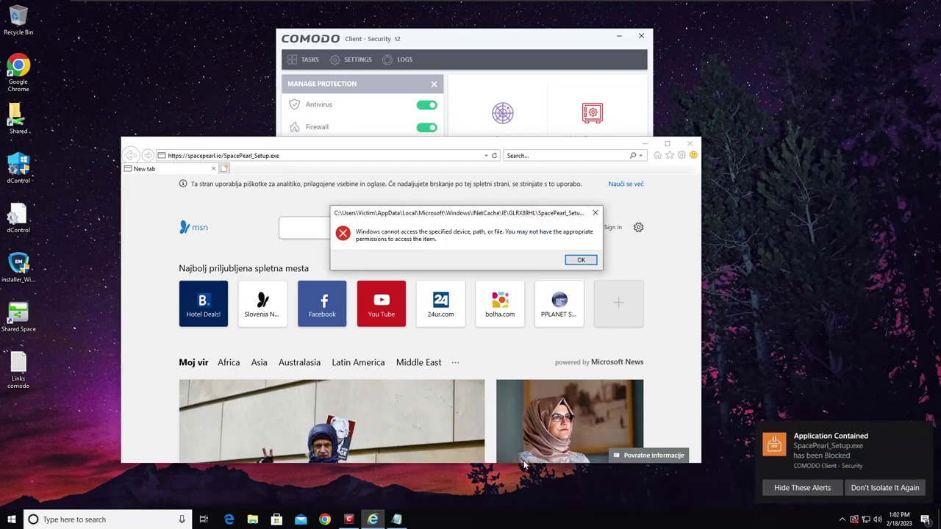
# Dismiss the SpacePearl_Setup.exe access error and the containment alert, and clear the browser's address.
pyautogui.click(581, 259)
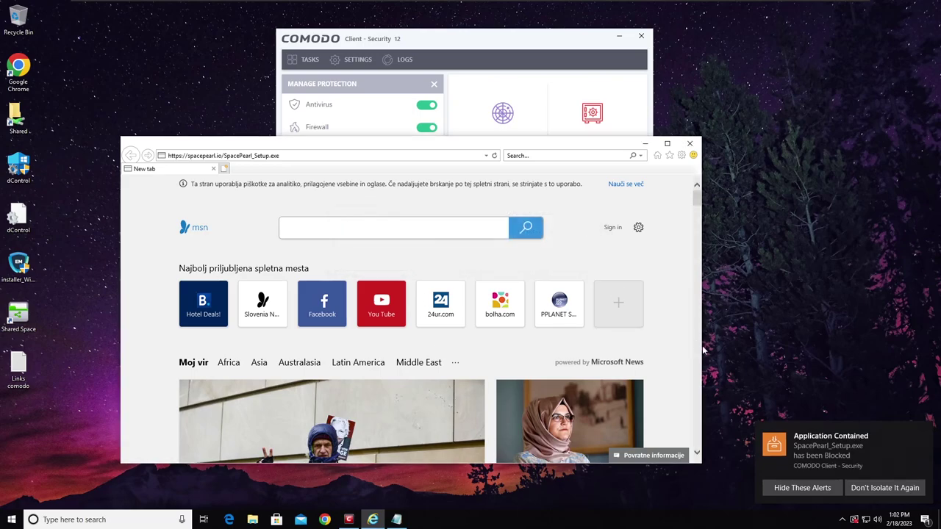
pyautogui.click(829, 464)
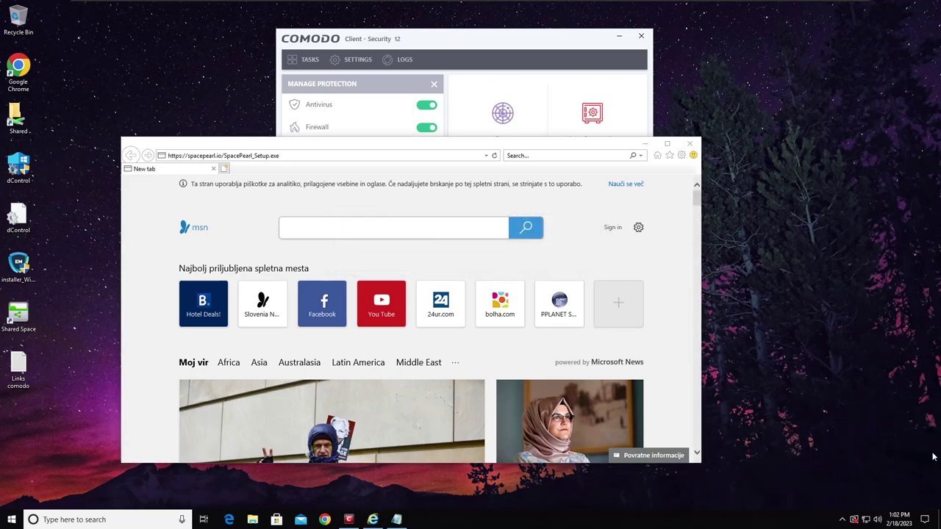
pyautogui.click(472, 51)
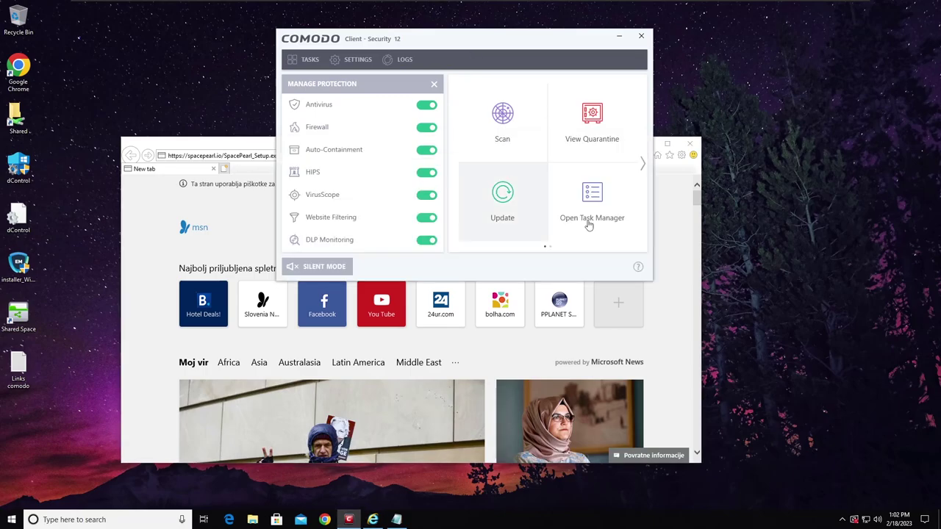
pyautogui.click(668, 254)
pyautogui.click(292, 159)
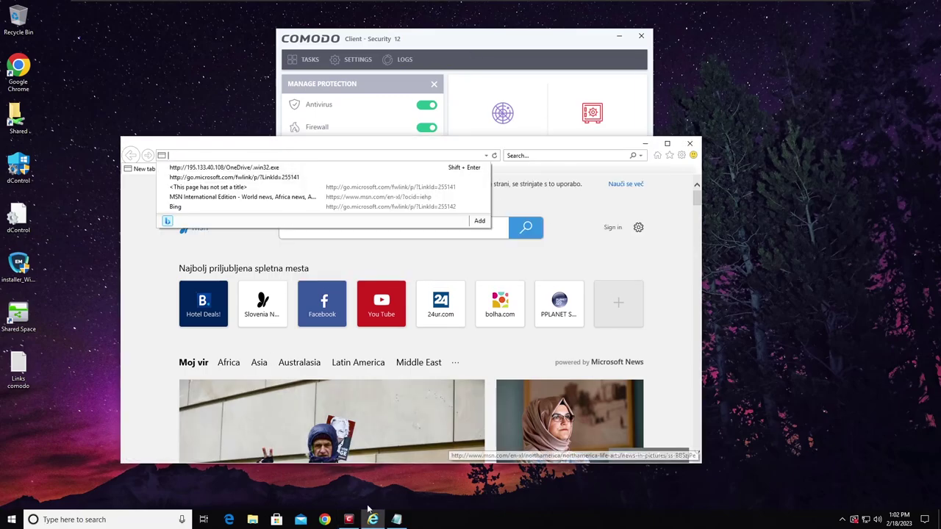
pyautogui.click(396, 519)
pyautogui.moveTo(172, 68); pyautogui.dragTo(27, 69)
pyautogui.rightClick(53, 71)
pyautogui.click(74, 101)
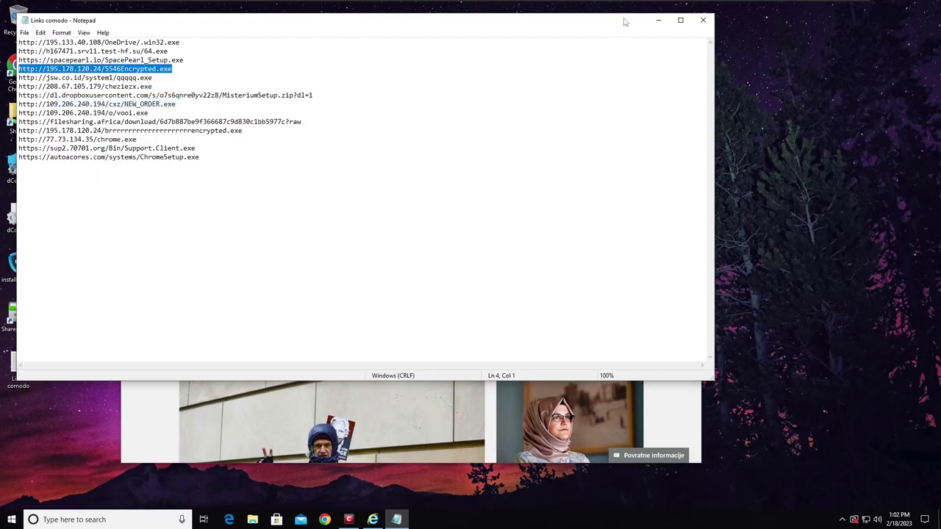
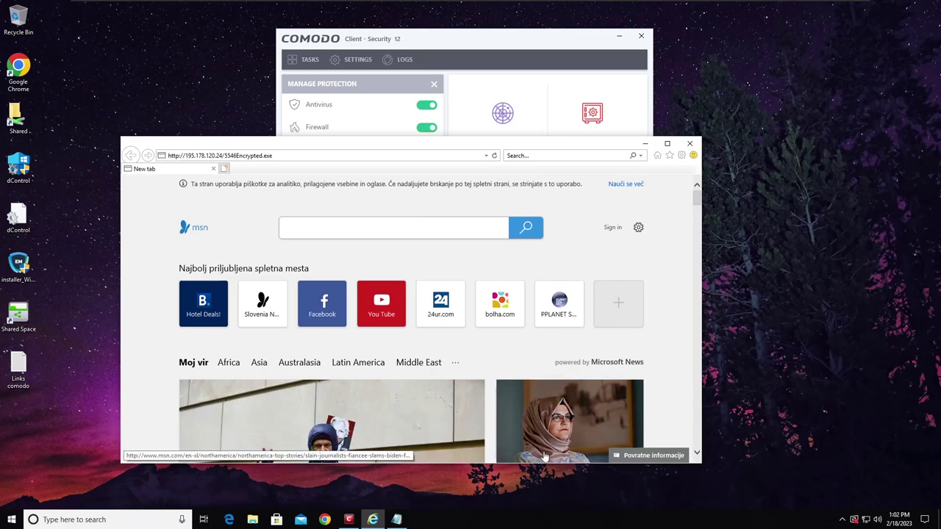
pyautogui.click(579, 258)
pyautogui.click(262, 159)
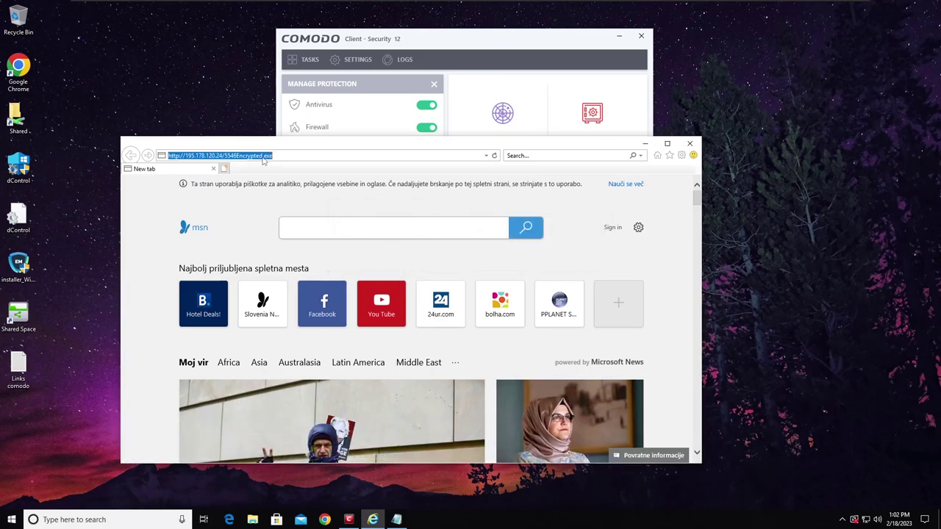
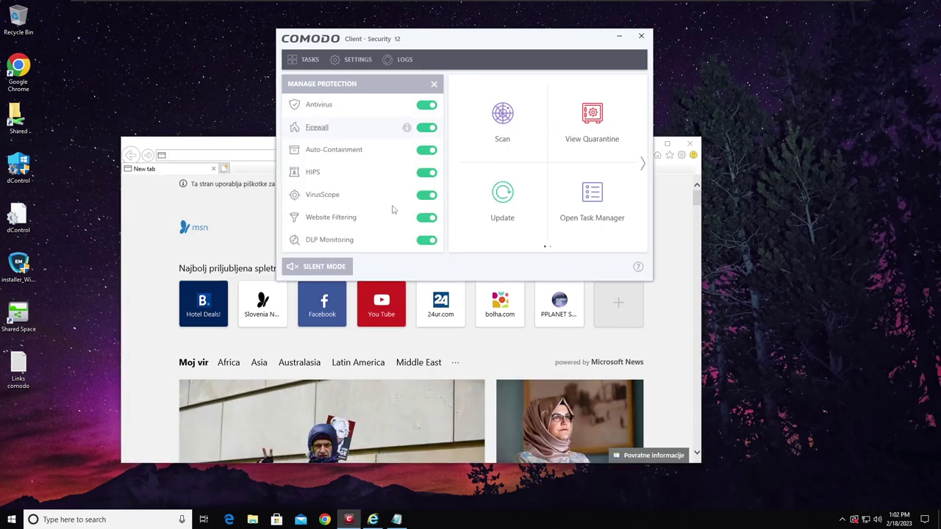
pyautogui.click(396, 520)
pyautogui.moveTo(19, 77); pyautogui.dragTo(151, 77)
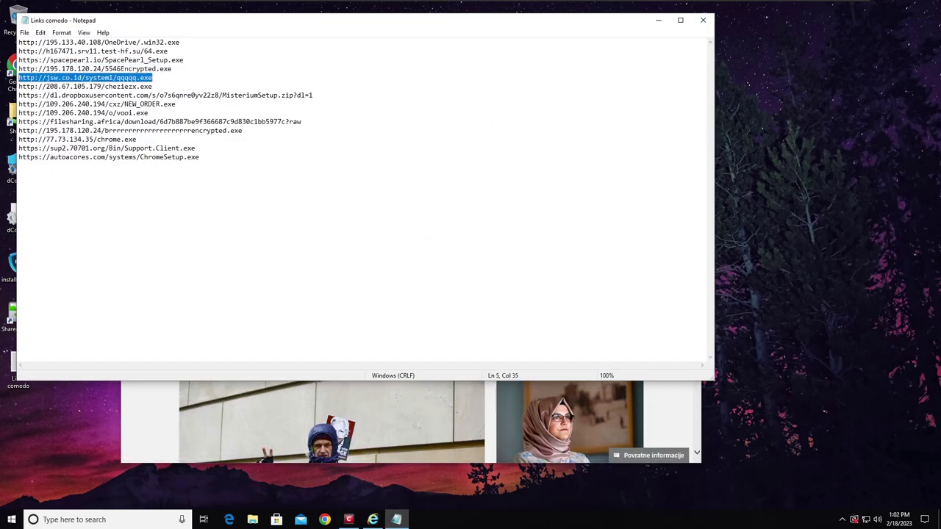
pyautogui.rightClick(146, 79)
pyautogui.click(176, 114)
# Load the copied qqqqq.exe link in the browser and choose to run the file.
pyautogui.click(659, 21)
pyautogui.click(237, 155)
pyautogui.hotkey('ctrl', 'v')
pyautogui.press('Return')
pyautogui.click(544, 452)
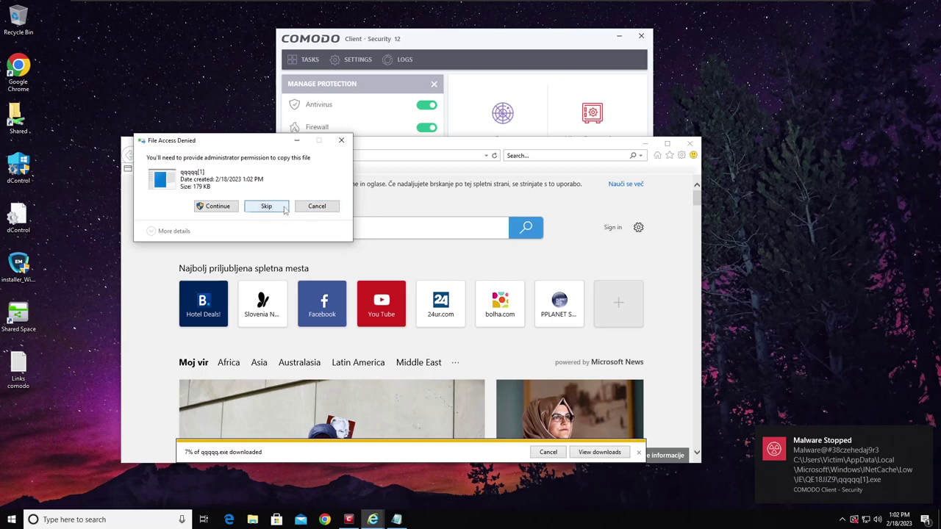
# Try to continue copying qqqqq with administrator permission, cancel the File Access Denied dialog, and return to the browser.
pyautogui.click(226, 207)
pyautogui.click(431, 325)
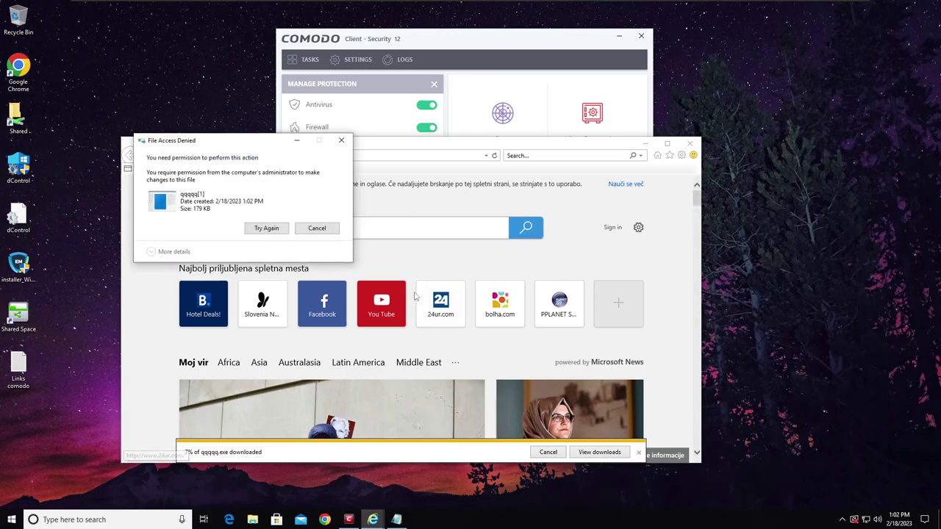
pyautogui.click(317, 228)
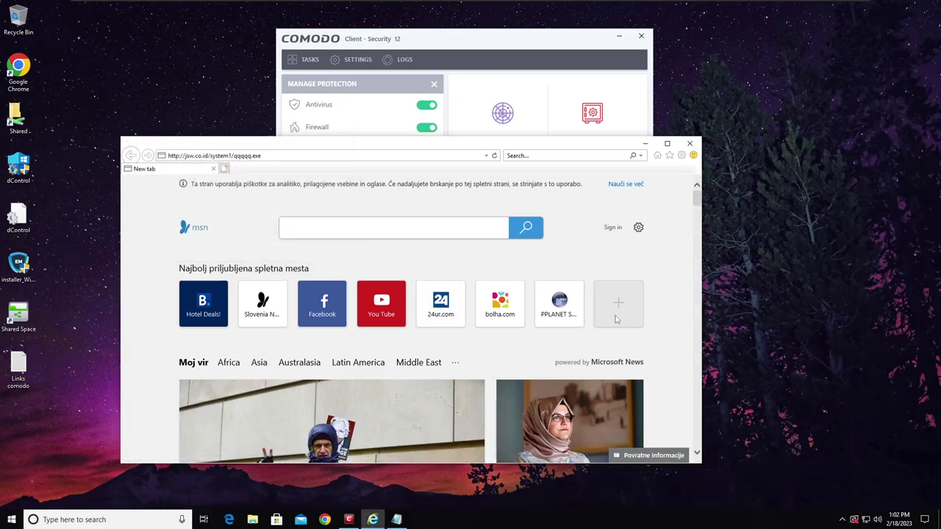
pyautogui.click(923, 524)
pyautogui.click(530, 256)
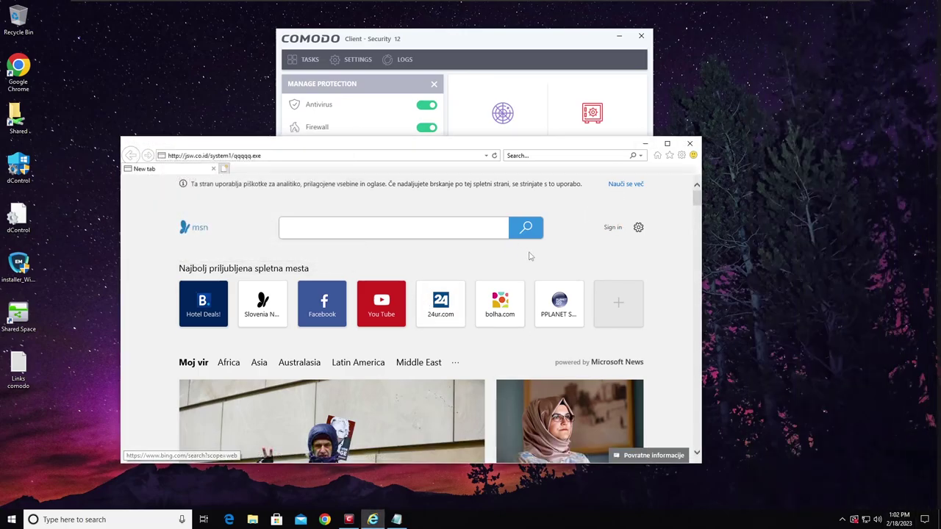
pyautogui.click(397, 520)
pyautogui.moveTo(18, 86); pyautogui.dragTo(153, 86)
pyautogui.rightClick(130, 89)
pyautogui.click(156, 122)
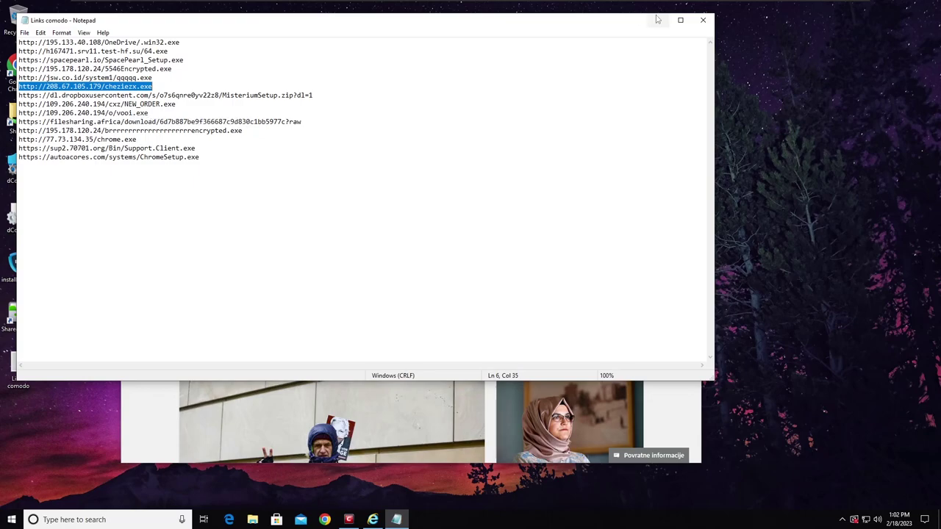
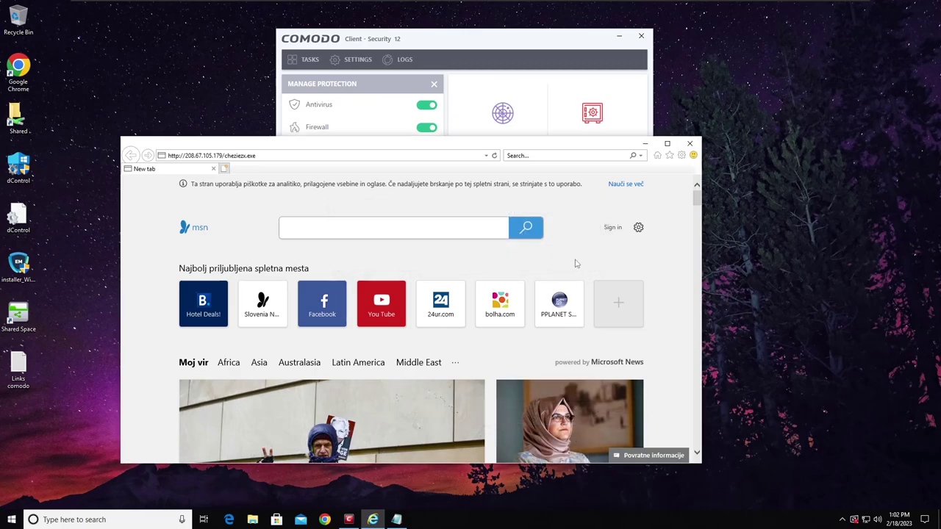
# Copy the dl.dropboxusercontent.com MisteriumSetup.zip link from the Links comodo file and load it in the browser.
pyautogui.click(396, 520)
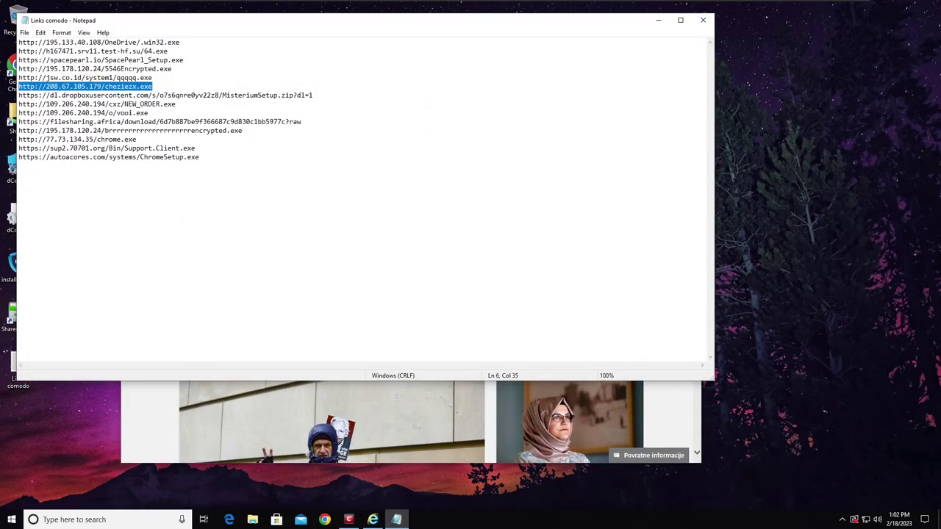
pyautogui.click(164, 95)
pyautogui.press('Left')
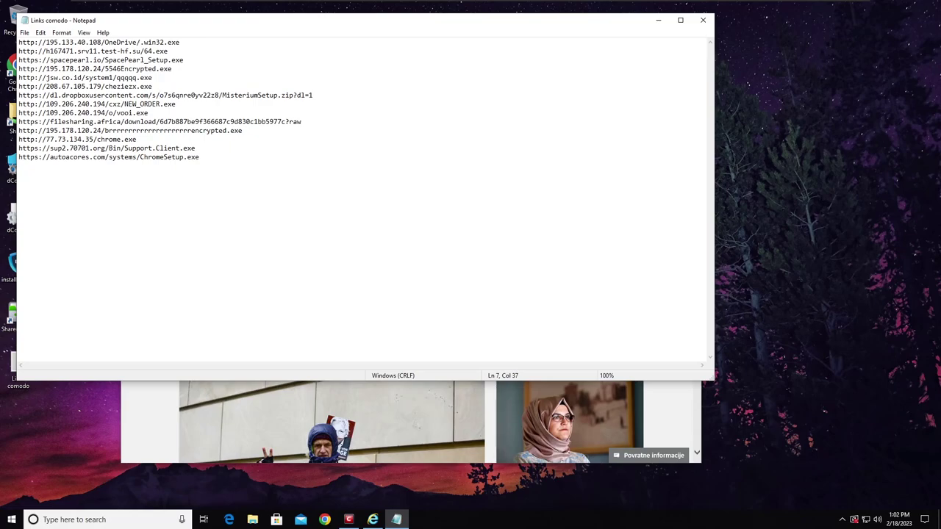
pyautogui.press('End')
pyautogui.hotkey('shift', 'Home')
pyautogui.rightClick(77, 95)
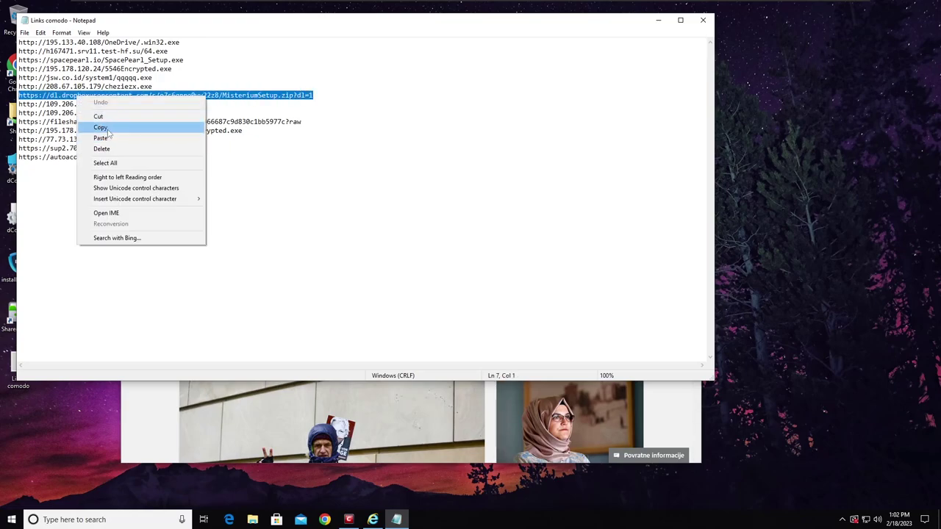
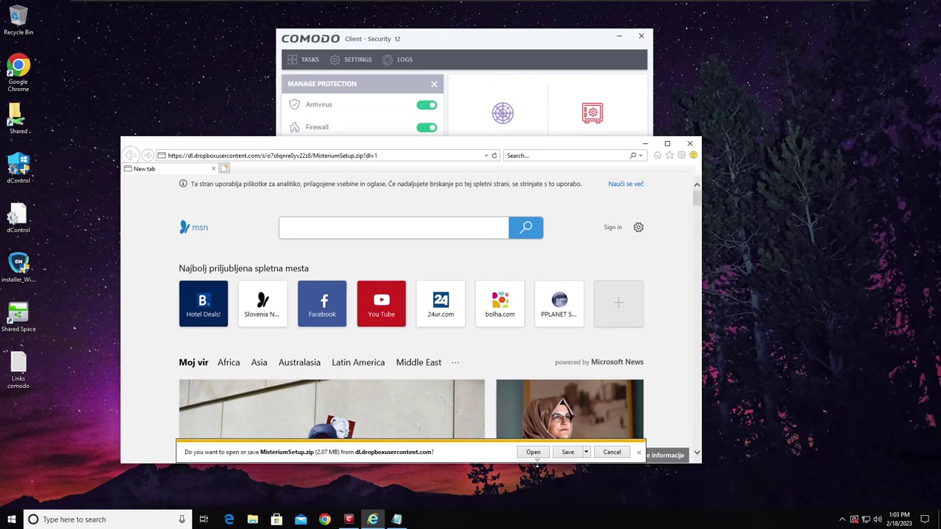
# Open the downloaded MisteriumSetup.zip, allowing WinRAR archiver to open the web content.
pyautogui.click(533, 452)
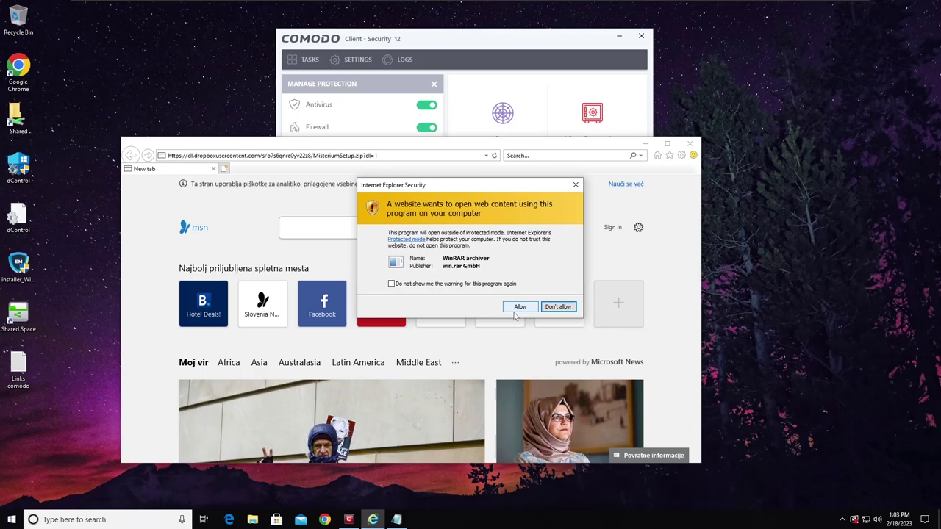
pyautogui.click(520, 307)
pyautogui.click(653, 105)
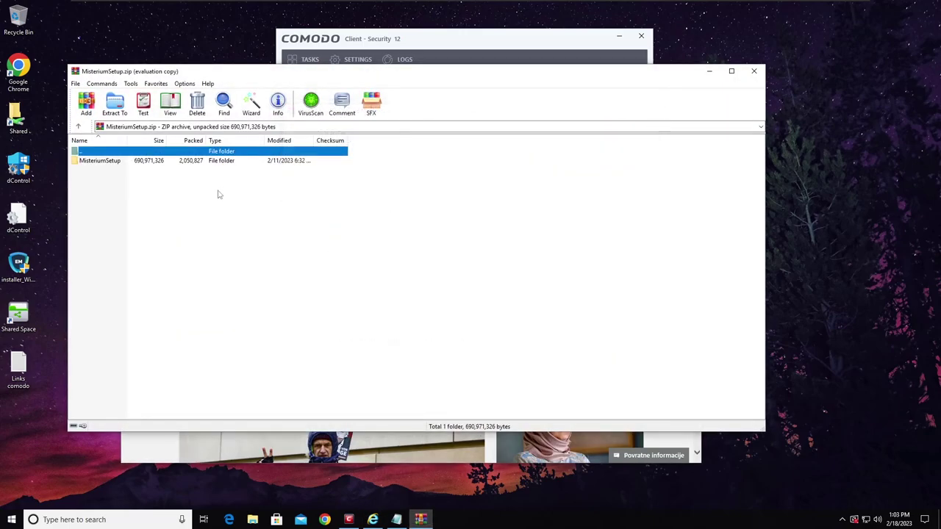
# Try to extract the MisteriumSetup folder to the desktop by entering the archive password, and cancel the repeated password request.
pyautogui.moveTo(165, 171); pyautogui.dragTo(24, 426)
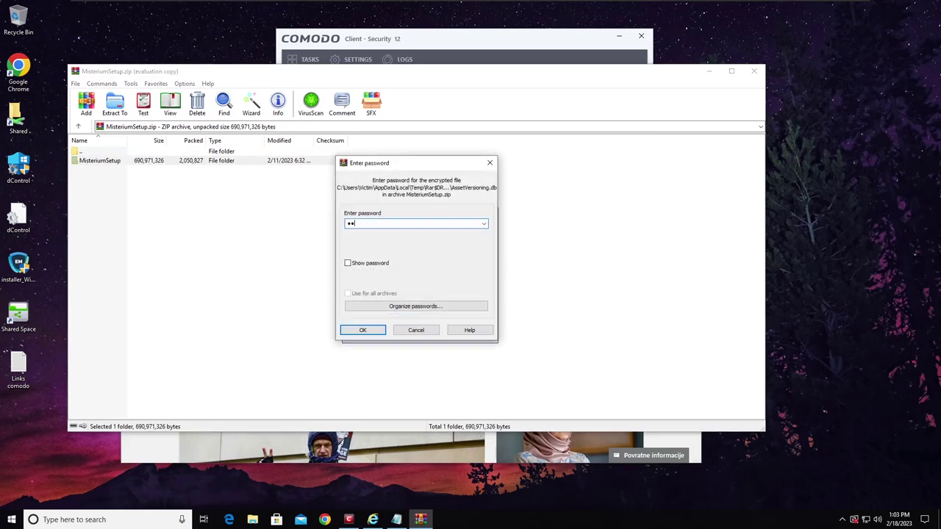
pyautogui.press('Return')
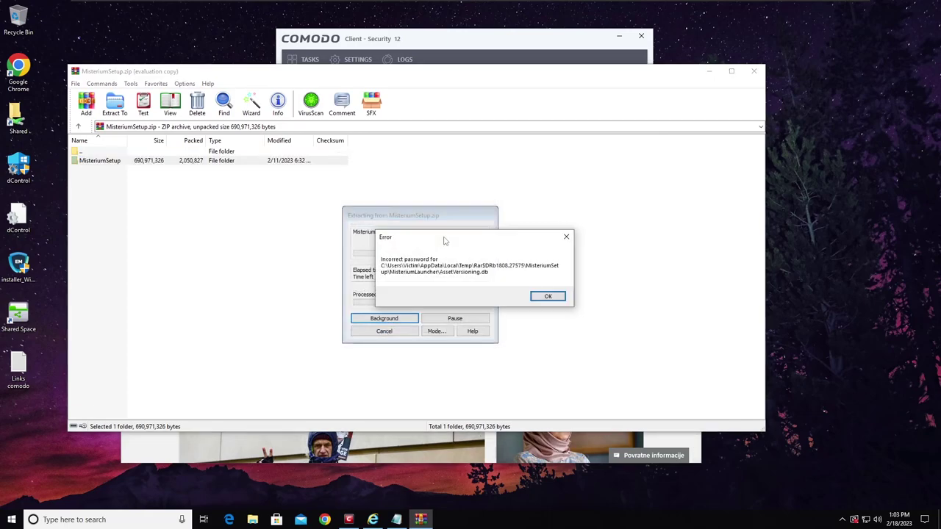
pyautogui.press('Return')
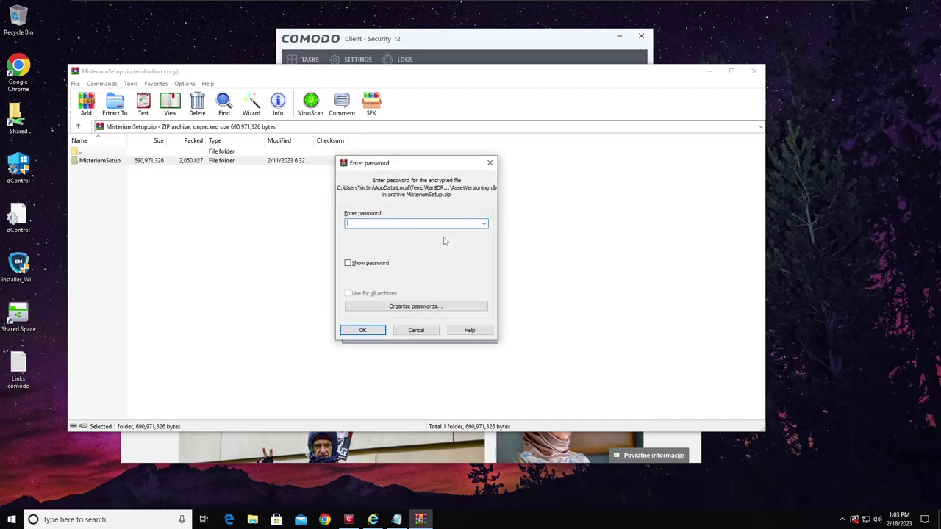
pyautogui.click(416, 333)
pyautogui.click(132, 348)
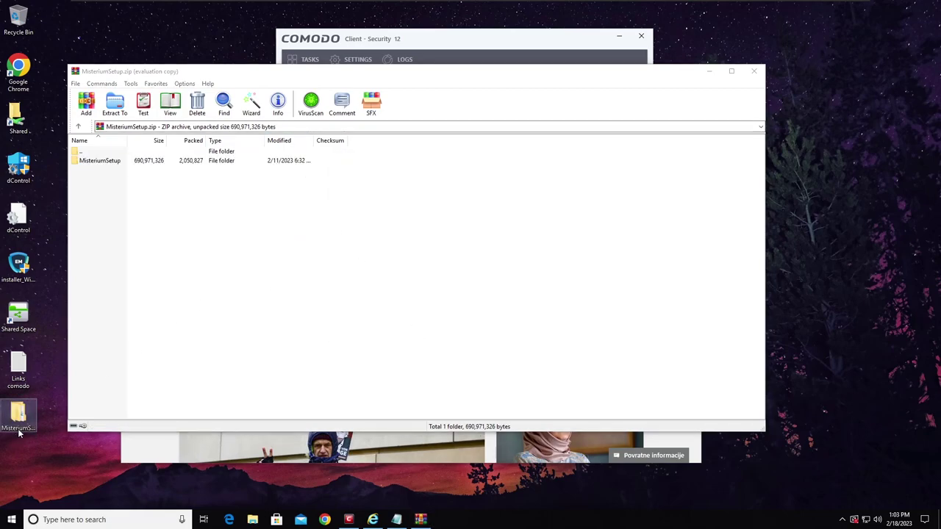
# Delete the extracted MisteriumSetup folder from the desktop and empty the Recycle Bin.
pyautogui.moveTo(58, 447); pyautogui.dragTo(14, 409)
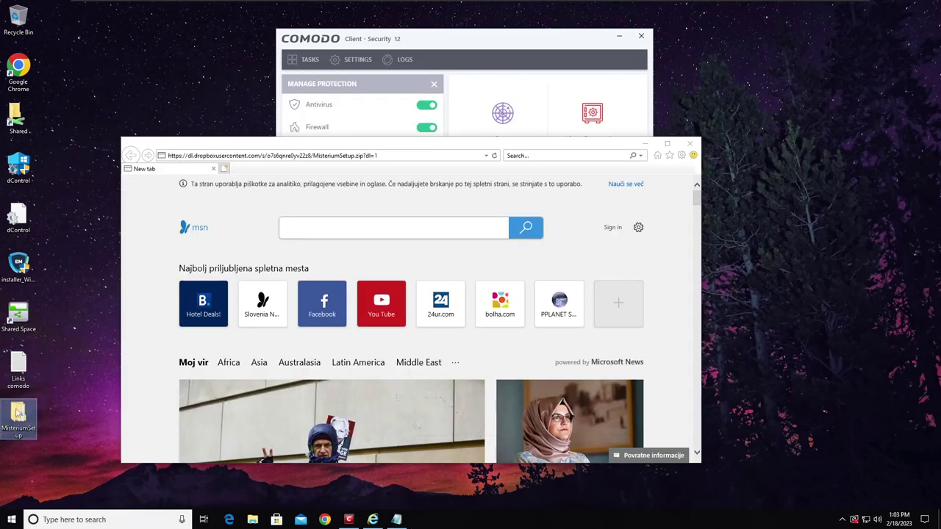
pyautogui.press('Delete')
pyautogui.rightClick(21, 16)
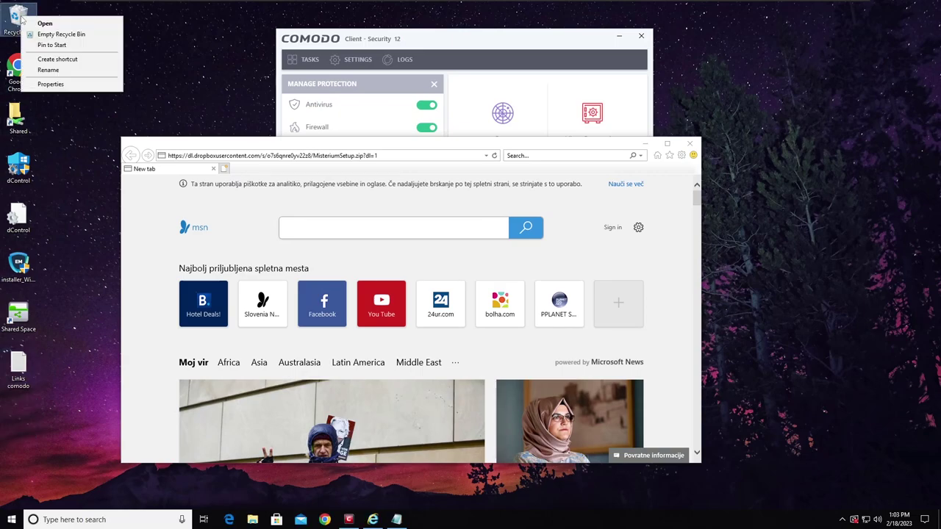
pyautogui.click(61, 34)
pyautogui.click(508, 284)
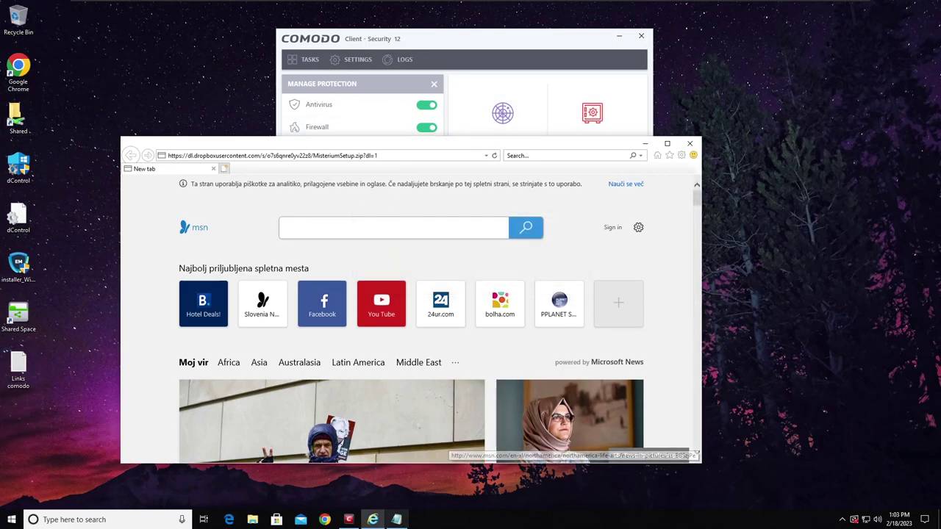
pyautogui.click(396, 520)
pyautogui.moveTo(19, 103); pyautogui.dragTo(175, 104)
pyautogui.rightClick(147, 108)
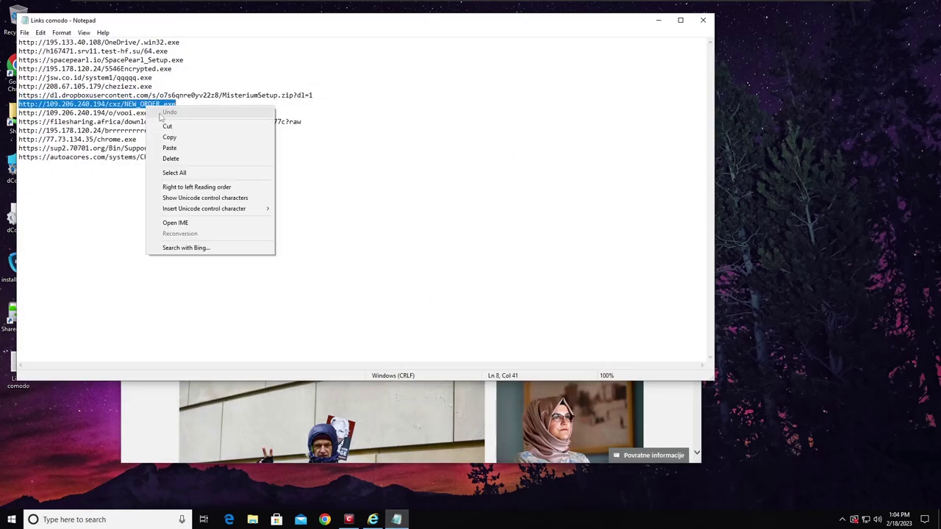
pyautogui.click(169, 137)
# Load the copied NEW_ORDER.exe link in the browser, run the file, and dismiss the access error.
pyautogui.click(658, 20)
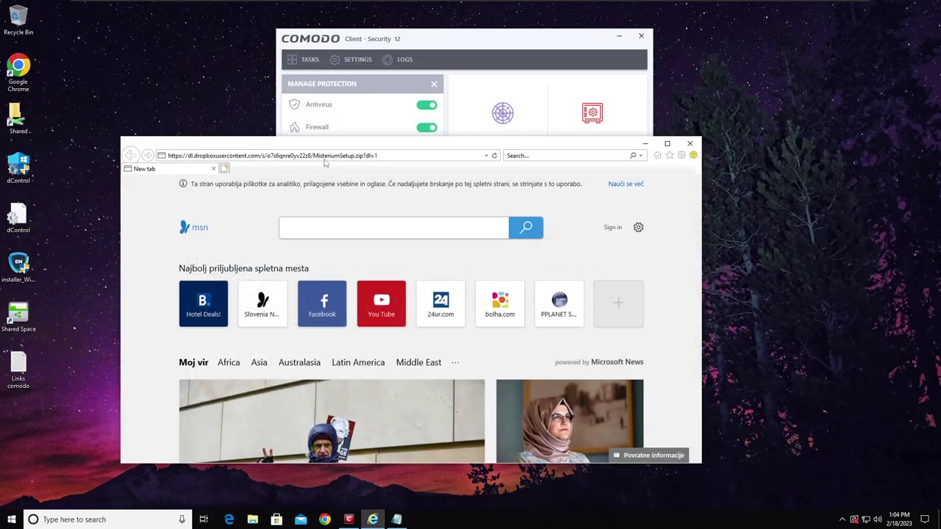
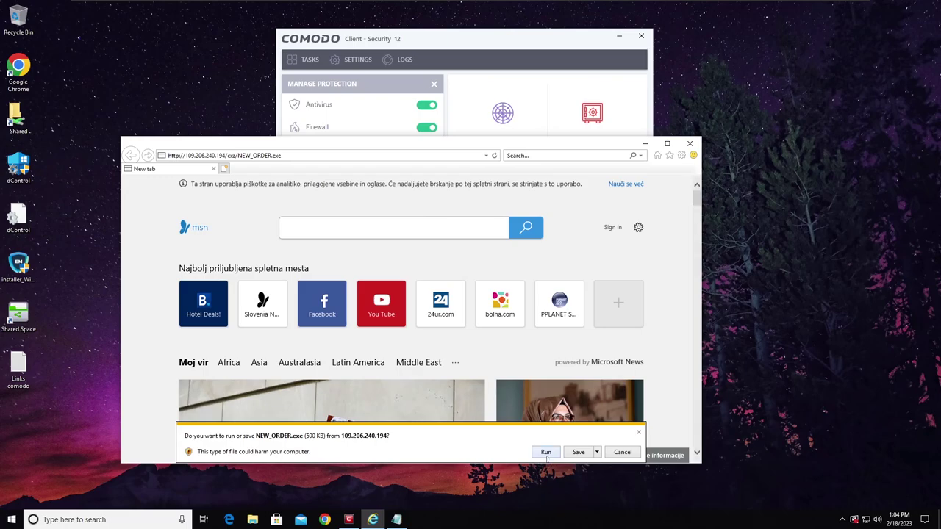
pyautogui.click(545, 451)
pyautogui.click(564, 456)
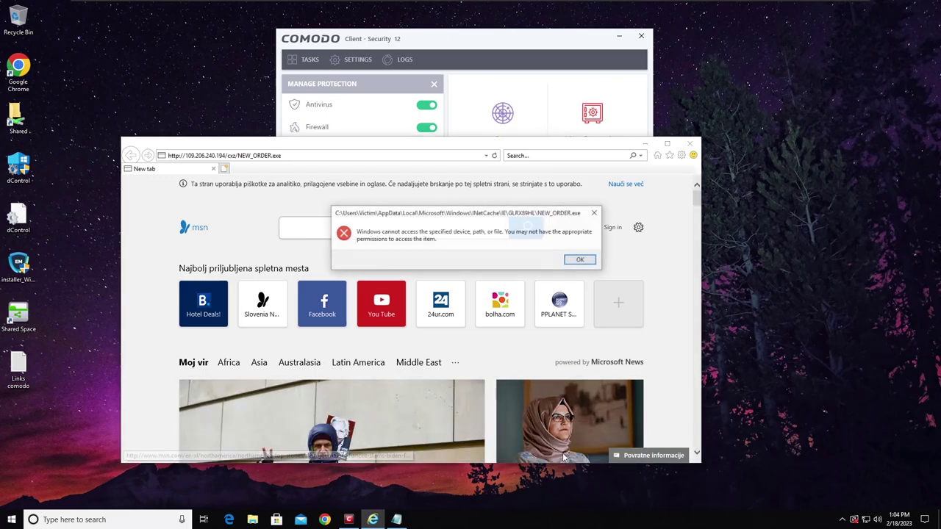
pyautogui.click(578, 259)
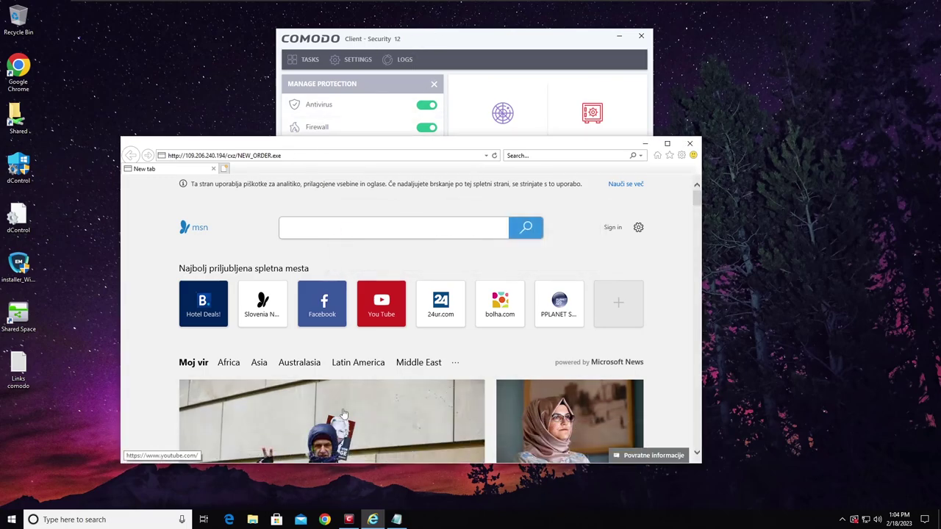
pyautogui.click(396, 520)
pyautogui.doubleClick(134, 112)
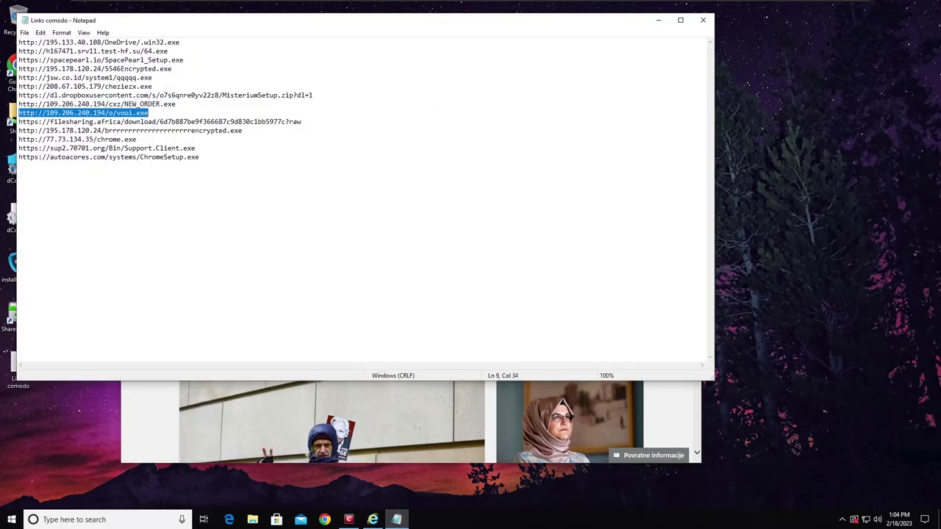
pyautogui.rightClick(134, 112)
pyautogui.click(175, 143)
pyautogui.click(658, 21)
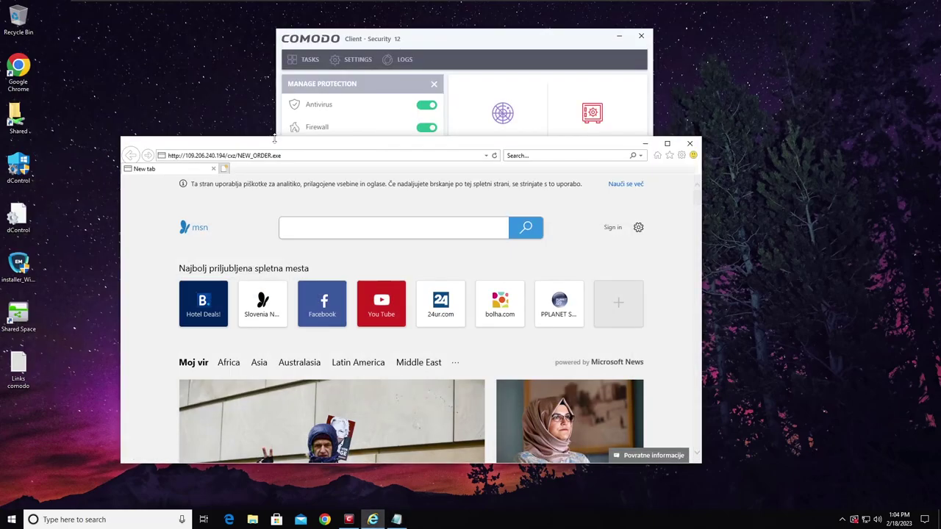
# Load the copied vooi.exe link in the browser, run the file, and dismiss the access error.
pyautogui.click(168, 155)
pyautogui.hotkey('ctrl', 'v')
pyautogui.press('Return')
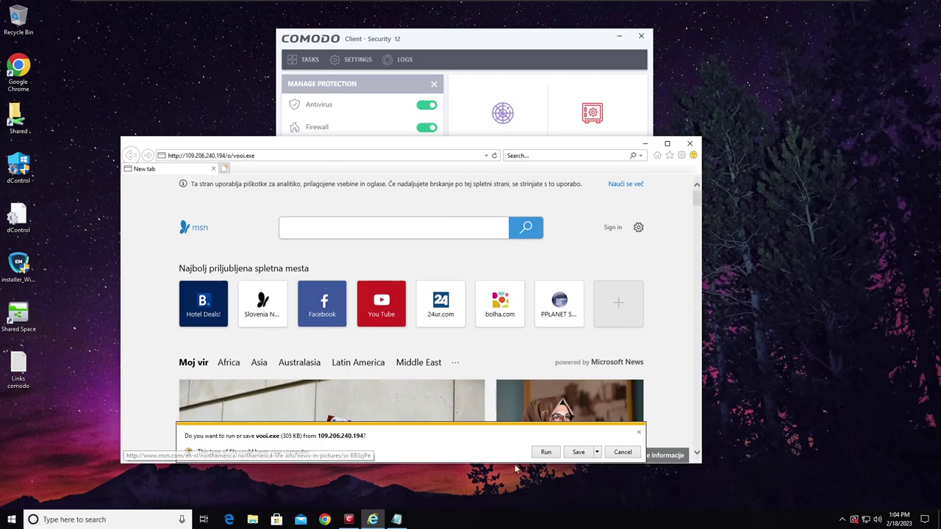
pyautogui.click(545, 451)
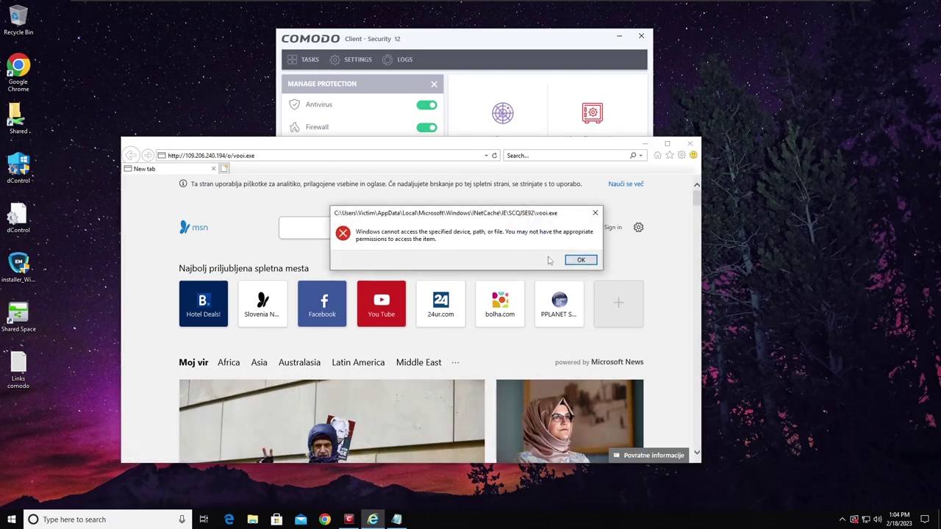
pyautogui.click(581, 261)
pyautogui.click(291, 155)
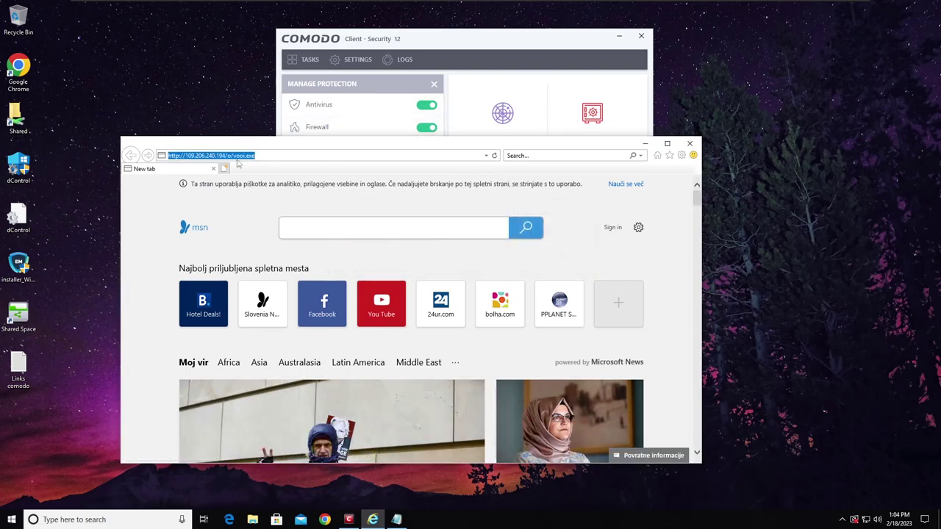
pyautogui.click(396, 520)
pyautogui.click(118, 122)
pyautogui.moveTo(18, 122); pyautogui.dragTo(289, 122)
pyautogui.rightClick(118, 122)
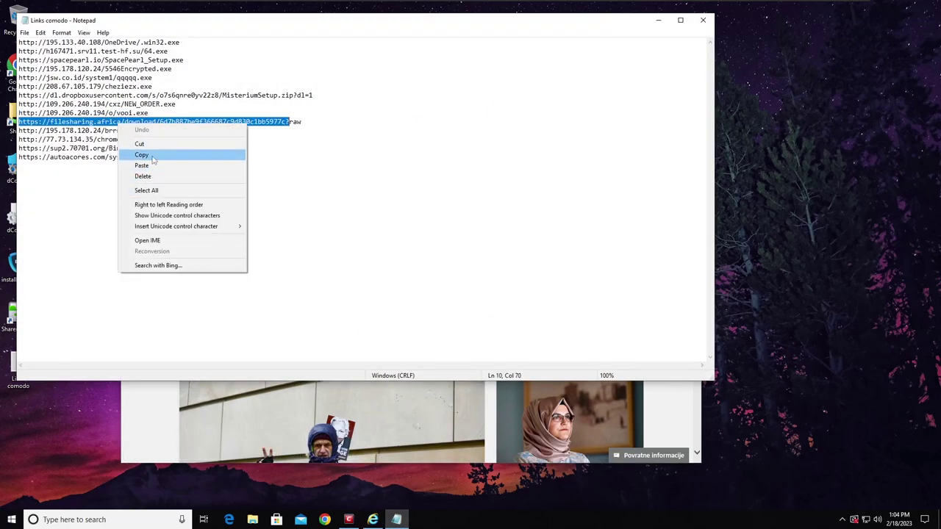
pyautogui.click(141, 156)
pyautogui.moveTo(302, 121); pyautogui.dragTo(18, 121)
pyautogui.rightClick(29, 122)
pyautogui.click(53, 154)
pyautogui.click(658, 20)
# Load the copied filesharing.africa link, run the offered executable, and dismiss the error dialog.
pyautogui.hotkey('ctrl', 'v')
pyautogui.press('Return')
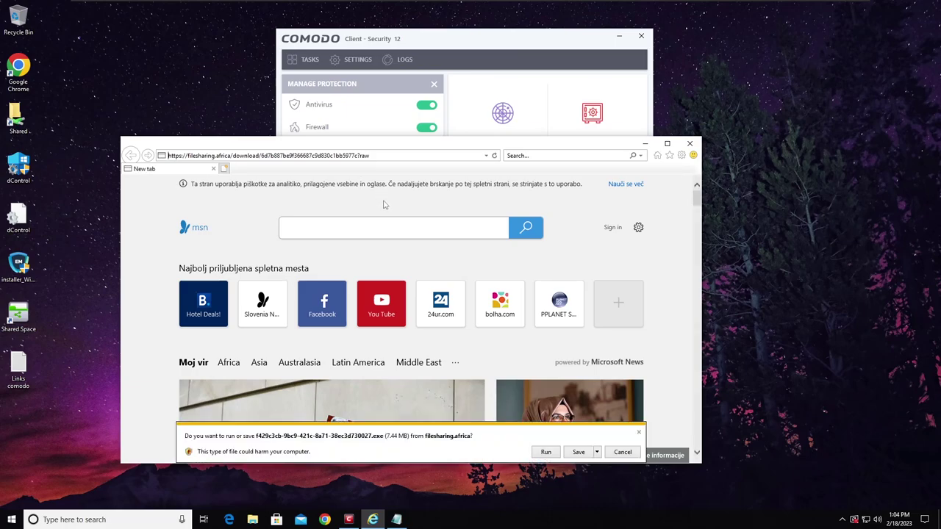
pyautogui.click(547, 452)
pyautogui.click(549, 452)
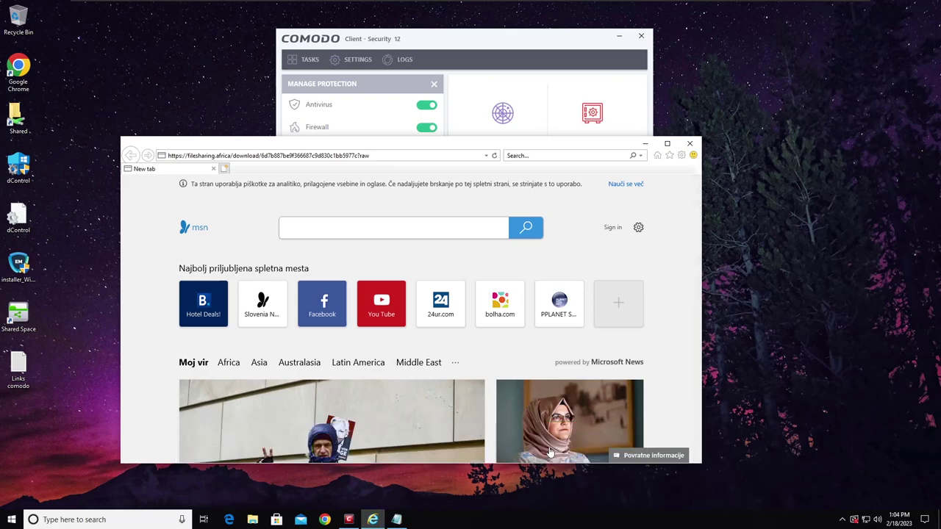
pyautogui.click(574, 262)
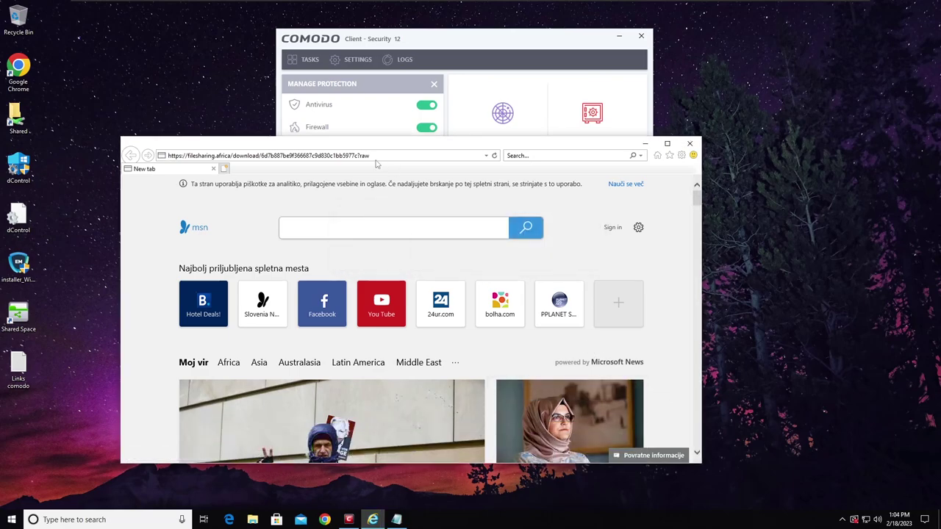
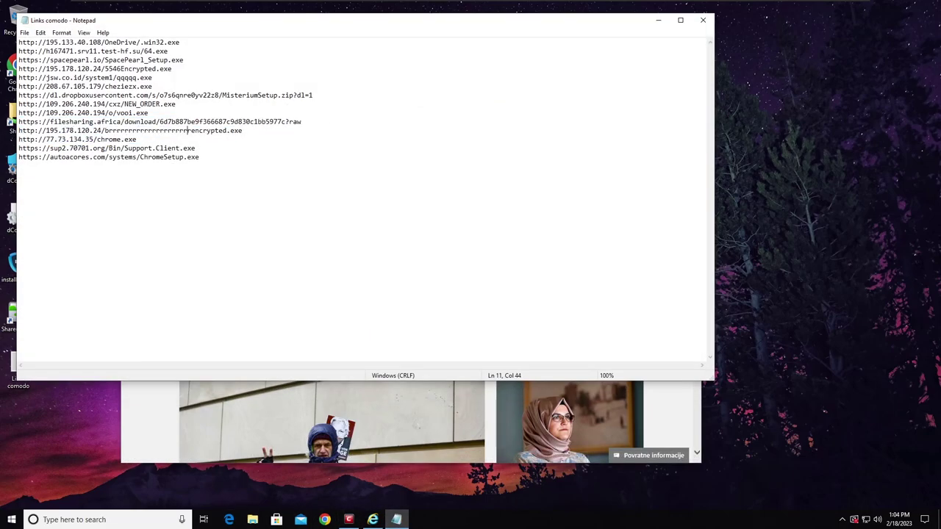
pyautogui.moveTo(18, 130); pyautogui.dragTo(242, 130)
pyautogui.rightClick(189, 132)
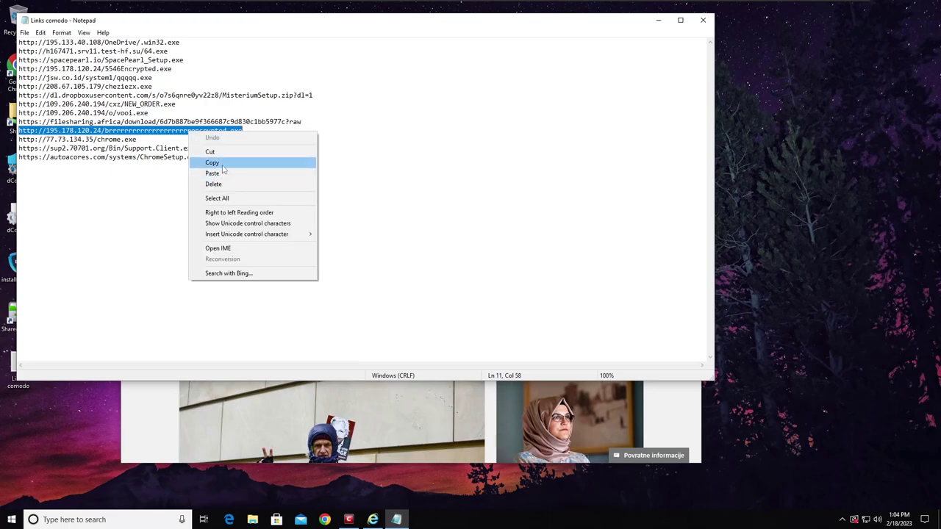
pyautogui.click(223, 165)
pyautogui.click(658, 19)
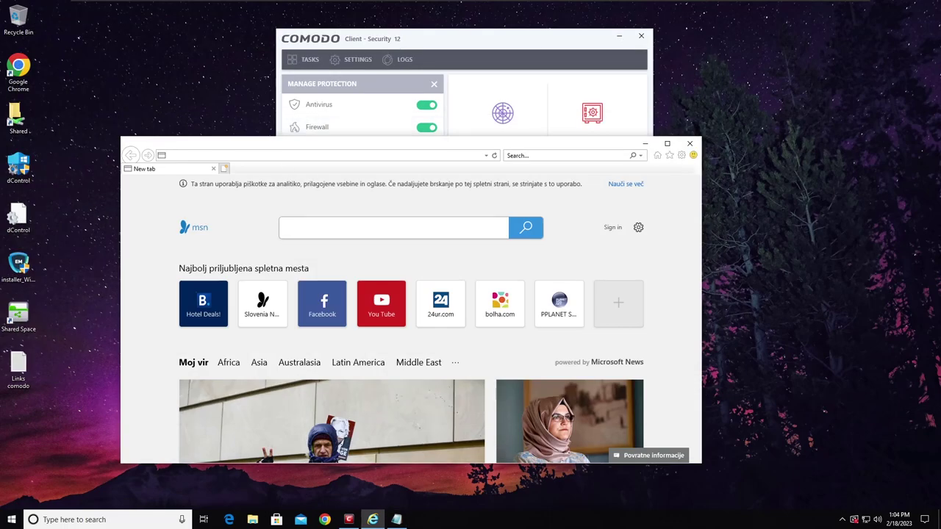
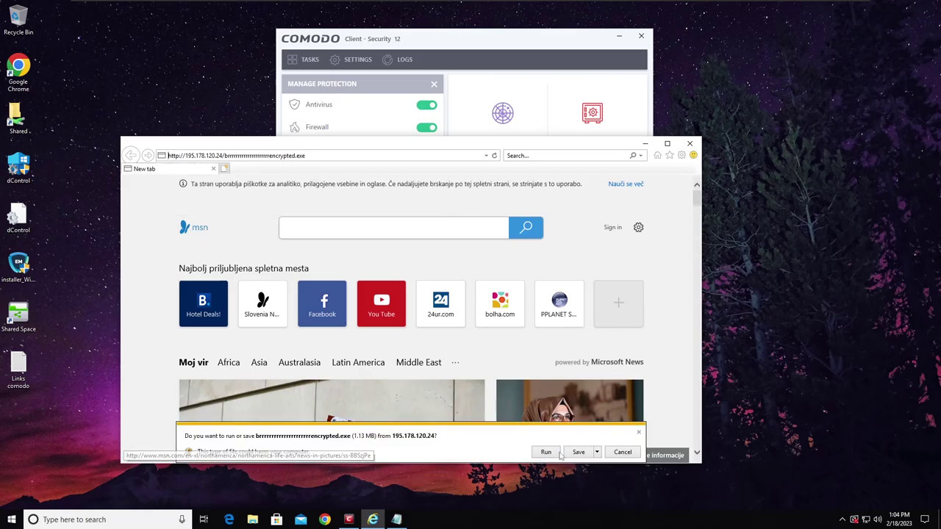
# Try to run the rrrencrypted.exe sample, pause and resume its download, and cancel it in the downloads list.
pyautogui.click(547, 452)
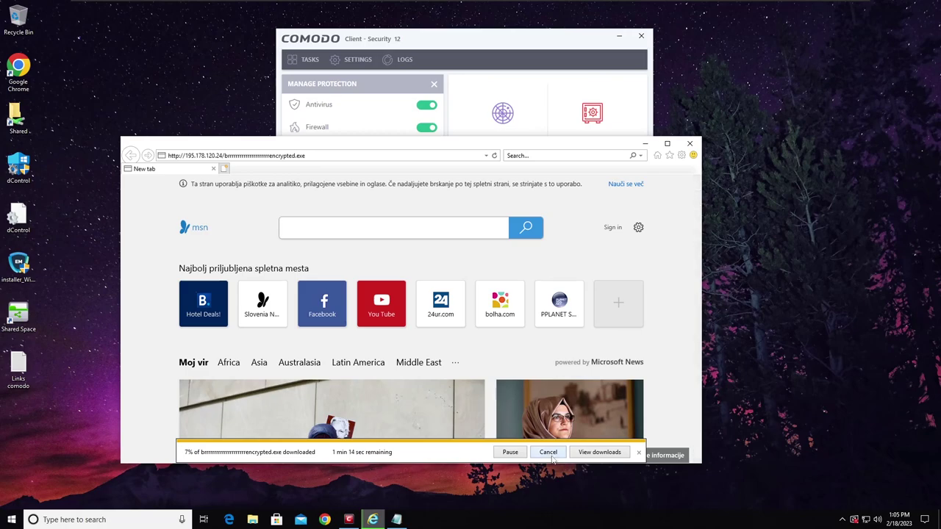
pyautogui.click(507, 454)
pyautogui.click(508, 453)
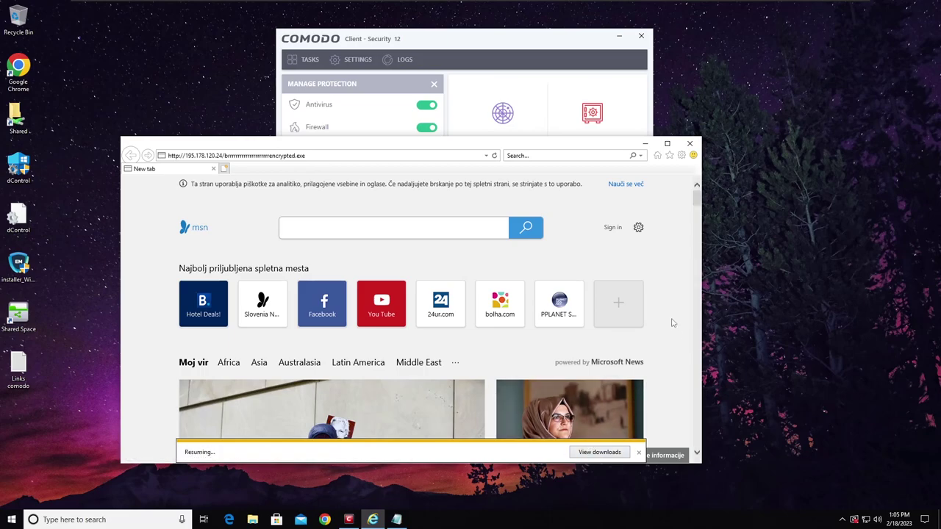
pyautogui.click(597, 453)
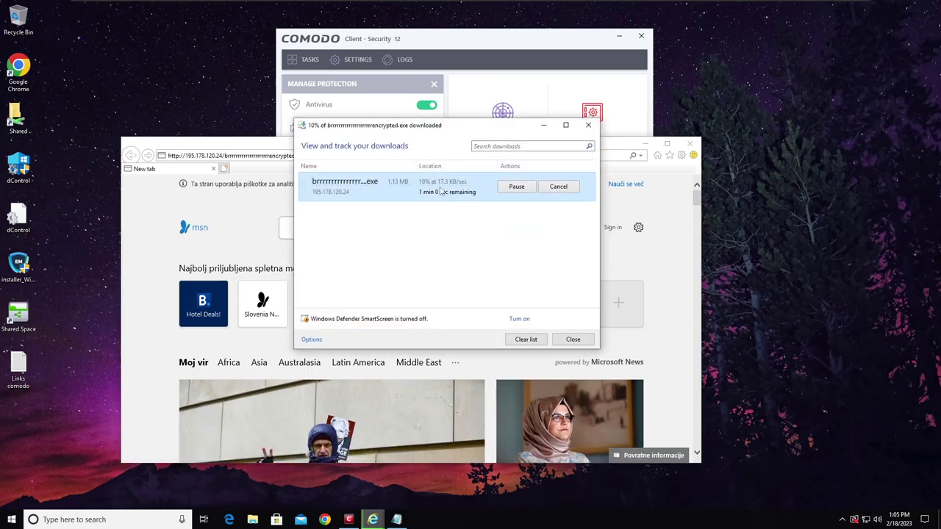
pyautogui.click(558, 187)
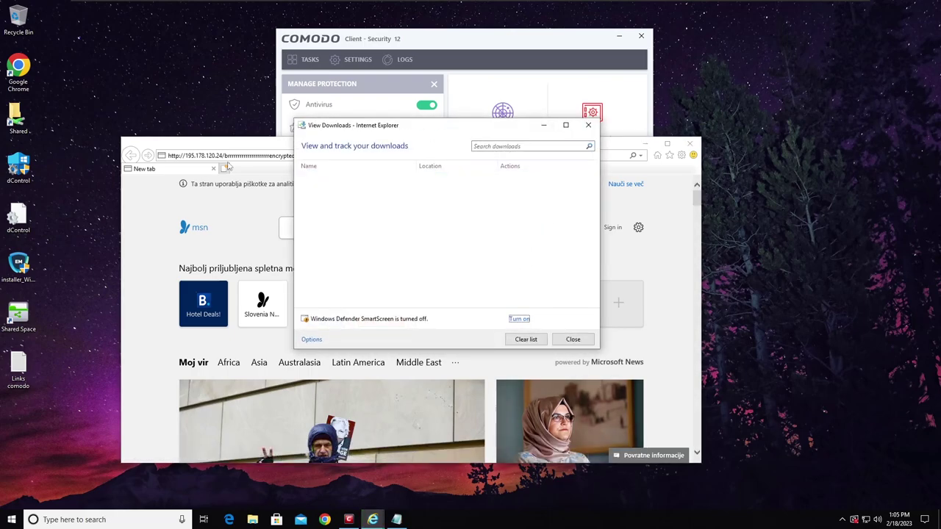
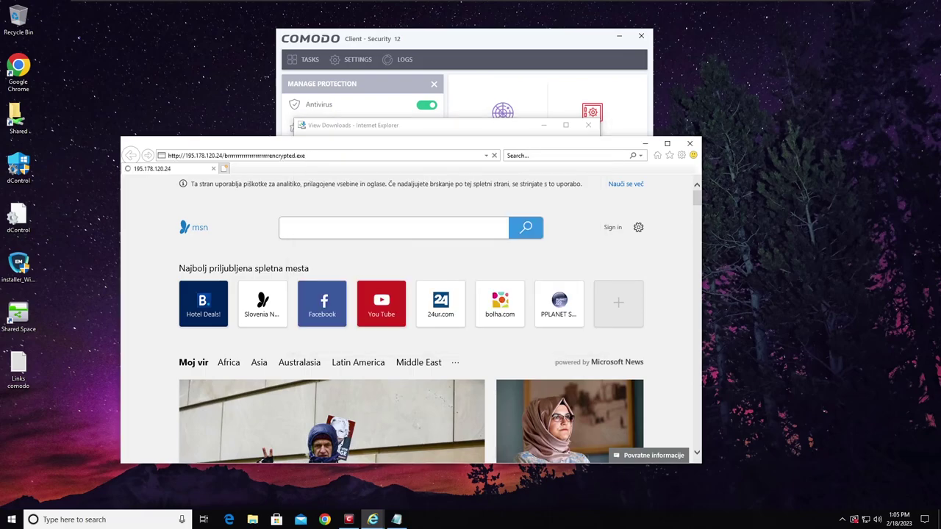
# Reload the rrrencrypted.exe link and check the View Downloads window for the file.
pyautogui.press('Return')
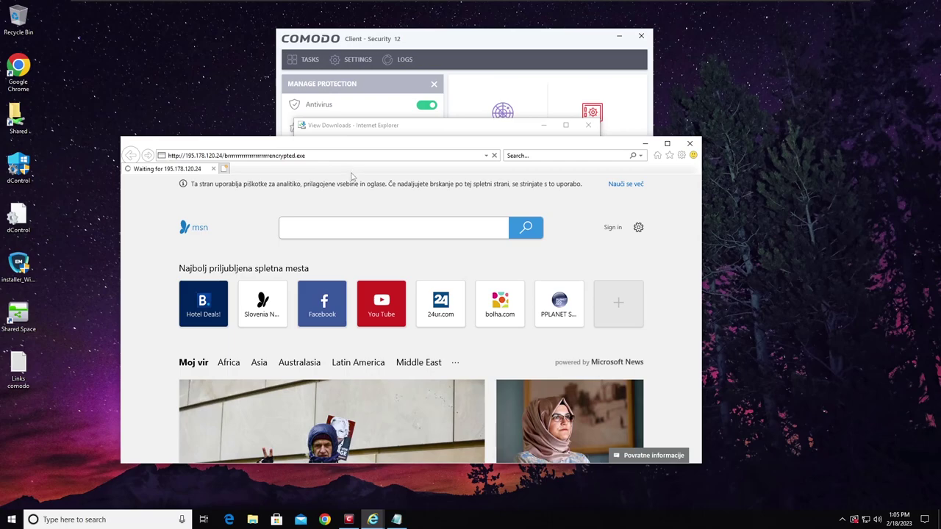
pyautogui.click(843, 520)
pyautogui.rightClick(832, 500)
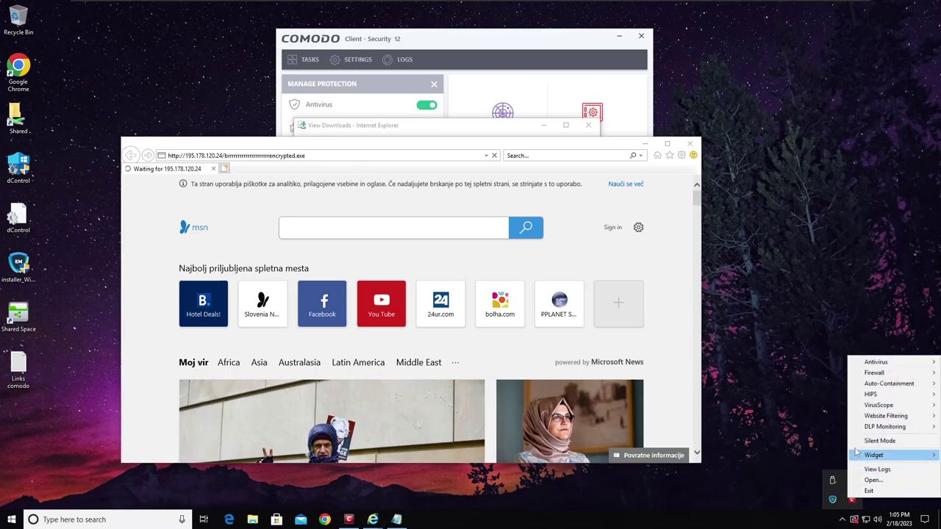
pyautogui.click(494, 31)
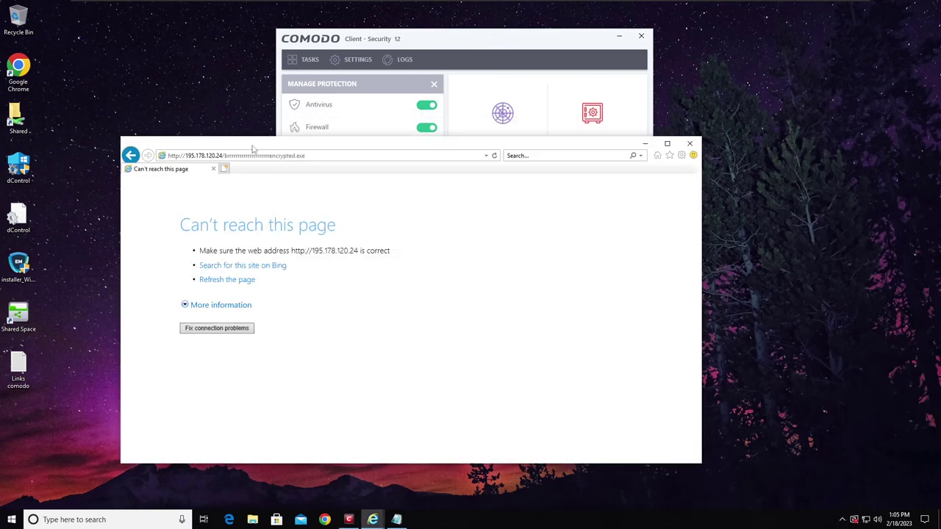
pyautogui.click(378, 521)
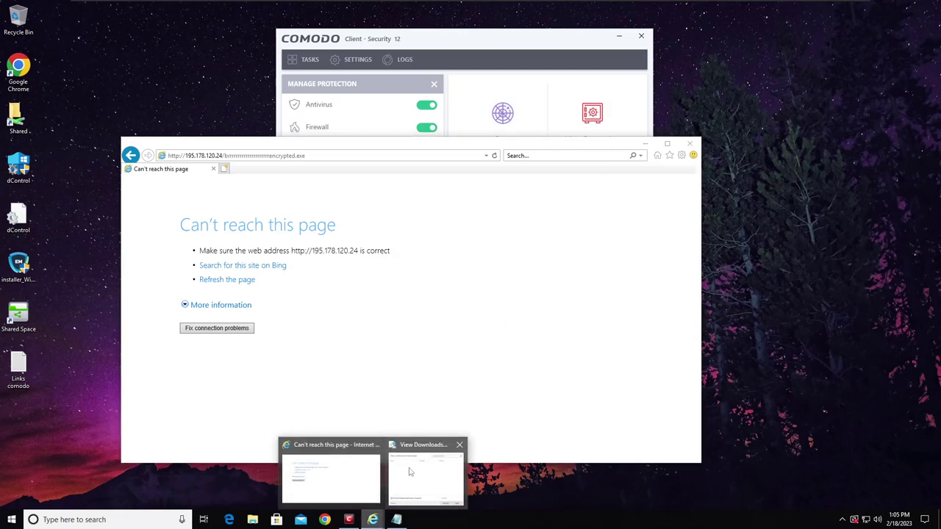
pyautogui.click(425, 458)
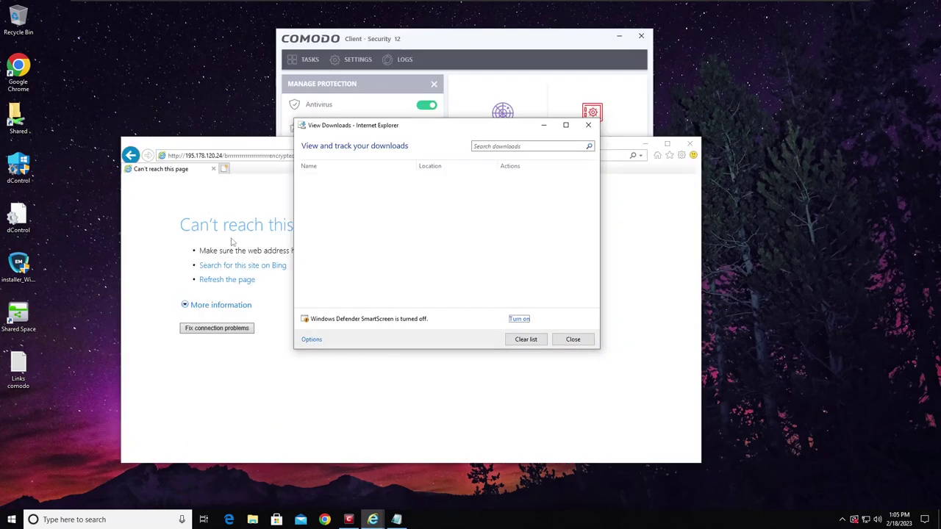
pyautogui.click(231, 200)
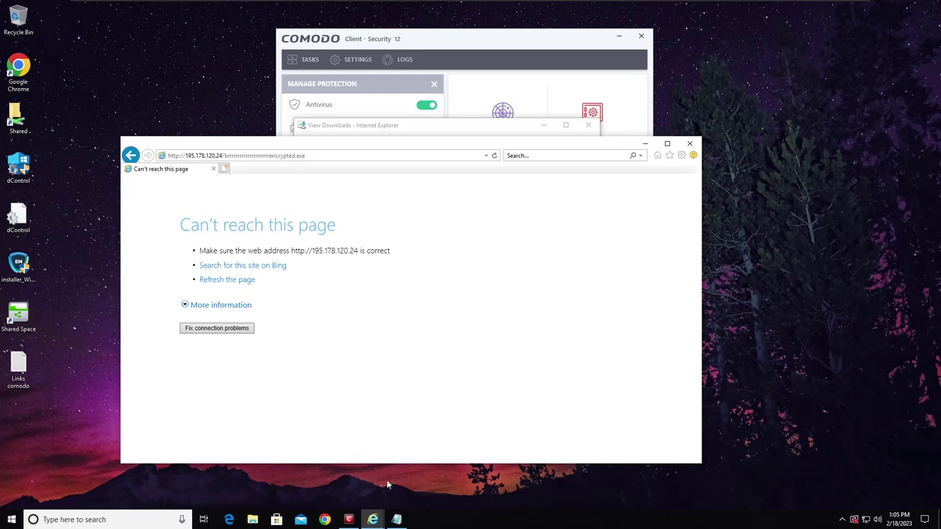
pyautogui.click(397, 520)
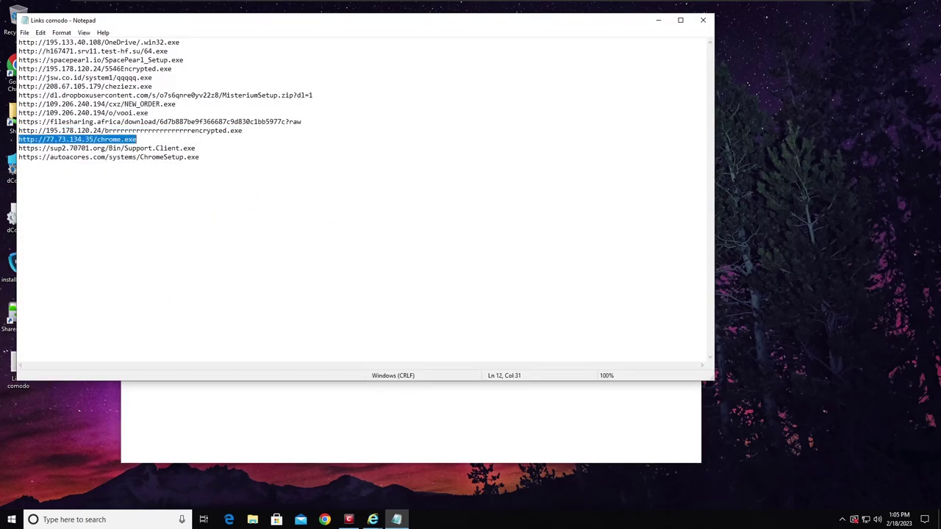
pyautogui.rightClick(129, 141)
pyautogui.click(170, 174)
pyautogui.click(292, 401)
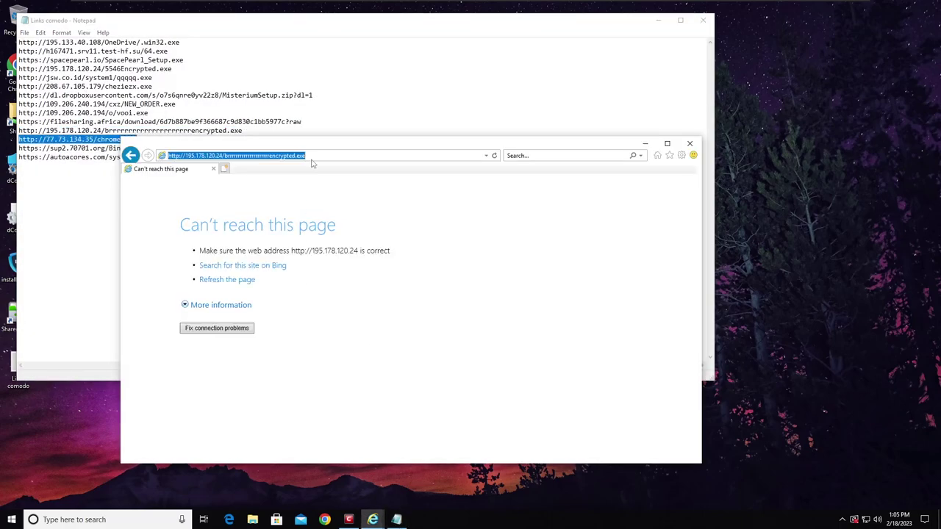
# Load the copied chrome.exe link in the browser and run the file.
pyautogui.hotkey('ctrl', 'v')
pyautogui.press('Return')
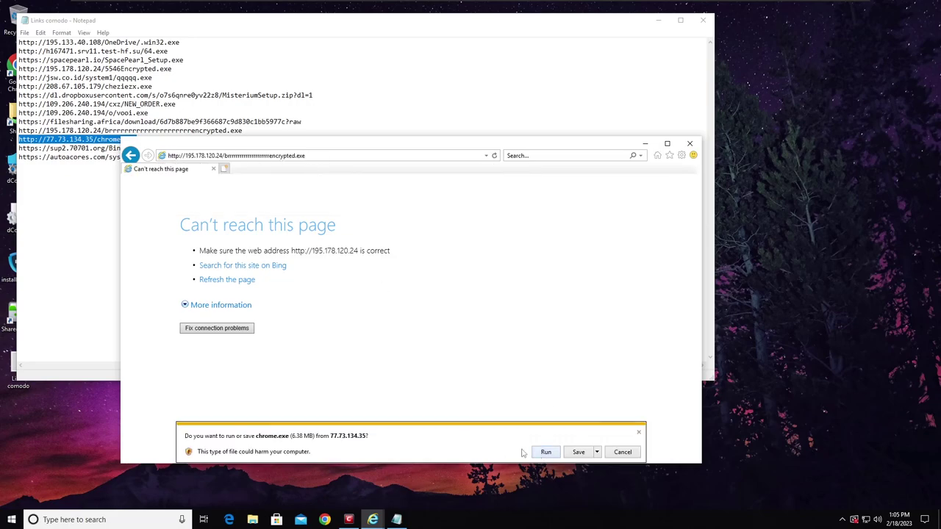
pyautogui.click(545, 452)
pyautogui.click(547, 452)
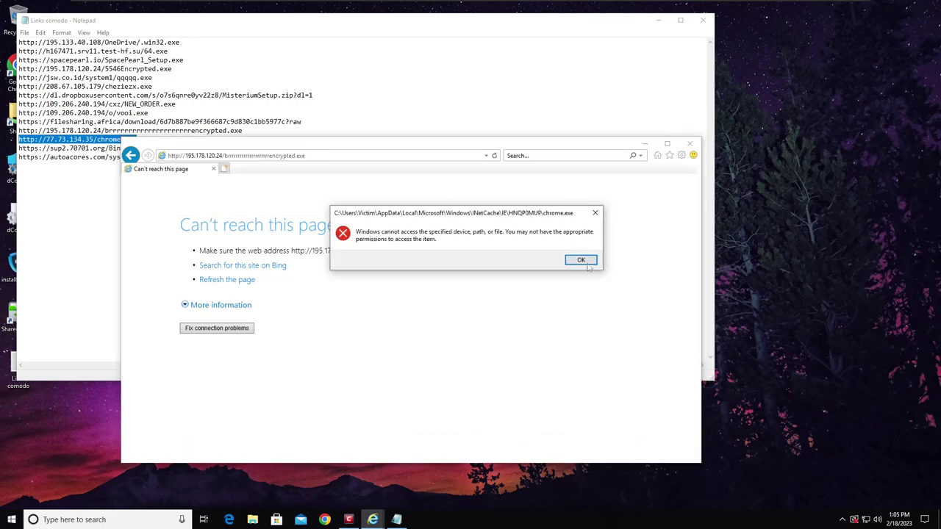
pyautogui.click(109, 157)
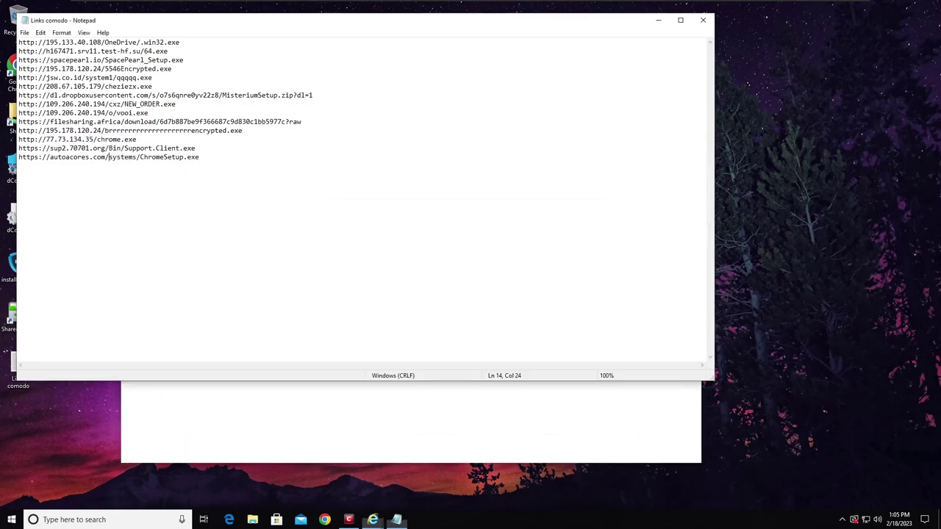
pyautogui.tripleClick(169, 148)
pyautogui.rightClick(170, 149)
pyautogui.click(198, 183)
pyautogui.hotkey('alt', 'Tab')
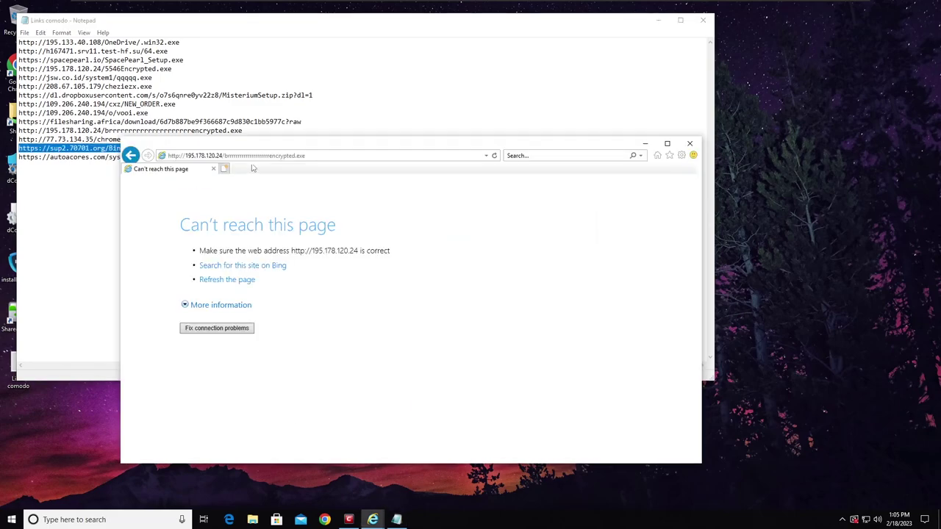
# Load the copied Support.Client.exe link in the browser and run the file.
pyautogui.hotkey('ctrl', 'v')
pyautogui.press('Return')
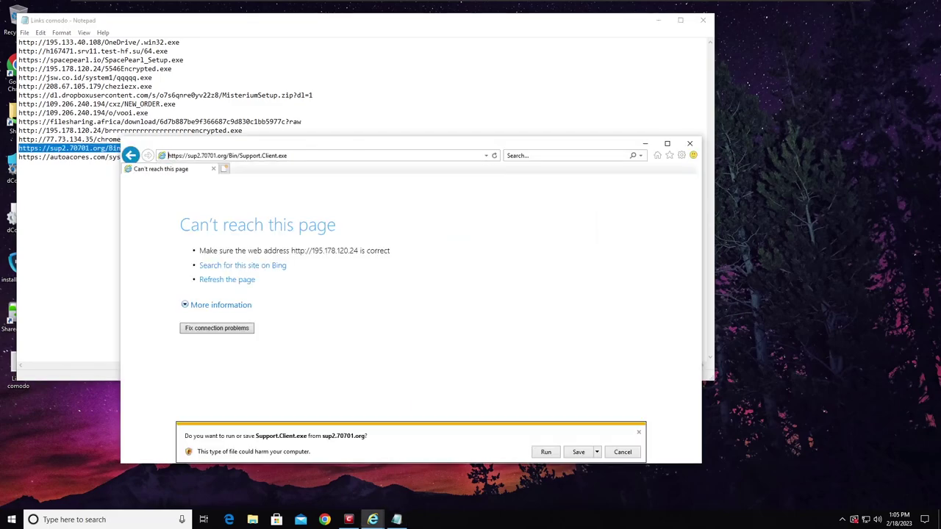
pyautogui.click(540, 454)
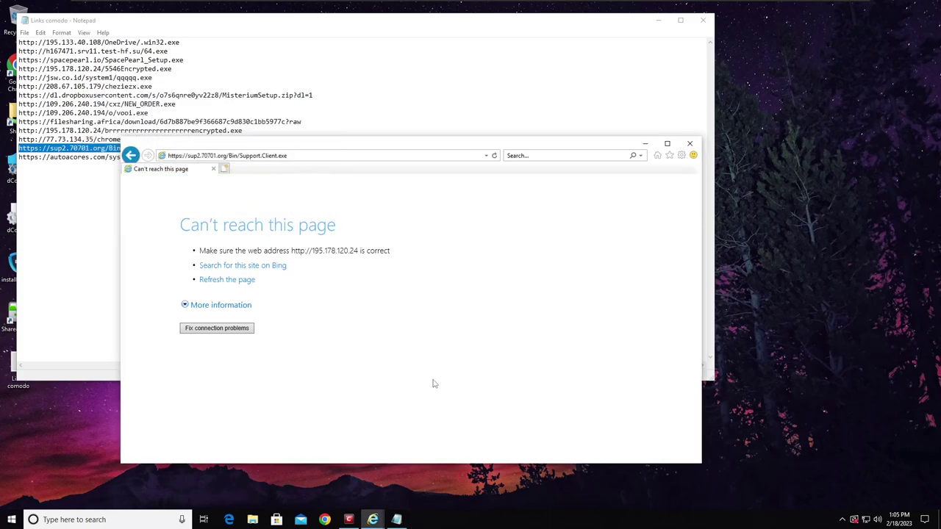
pyautogui.click(532, 468)
pyautogui.rightClick(595, 519)
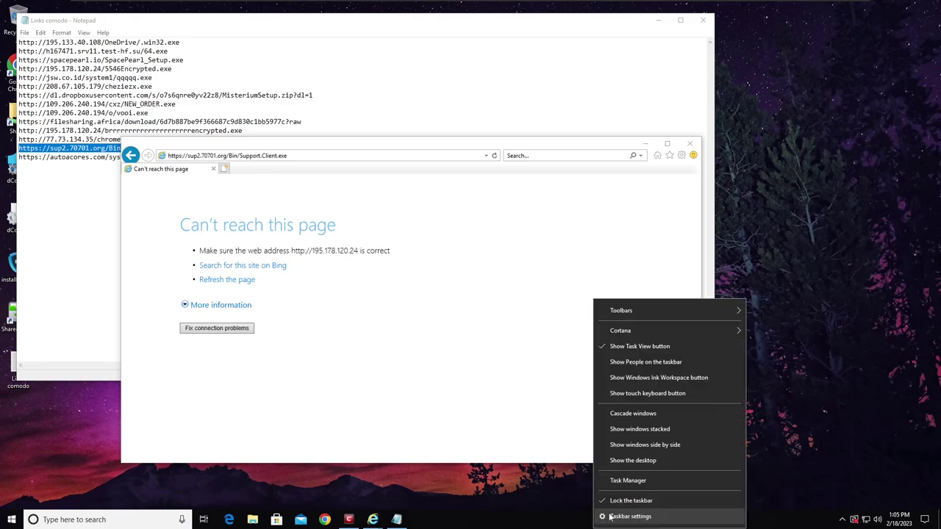
pyautogui.click(809, 472)
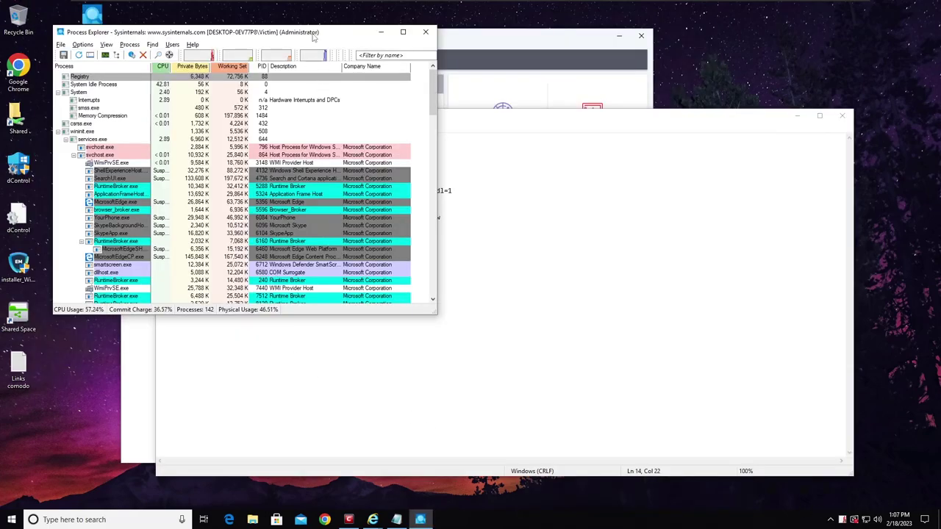
# Move the Process Explorer window aside and check the dfsvc.exe process on VirusTotal.
pyautogui.moveTo(312, 34); pyautogui.dragTo(796, 162)
pyautogui.scroll(-7, 853, 272)
pyautogui.moveTo(919, 265); pyautogui.dragTo(891, 432)
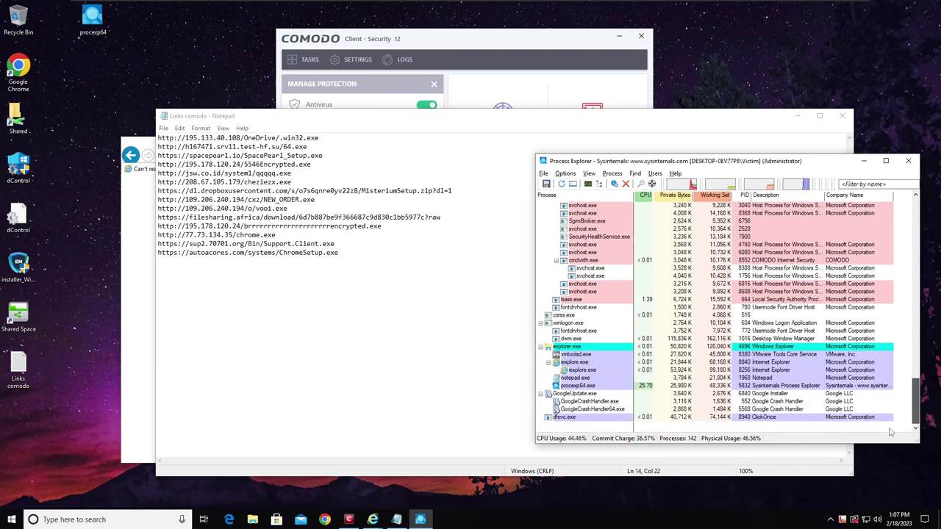
pyautogui.click(772, 418)
pyautogui.rightClick(770, 417)
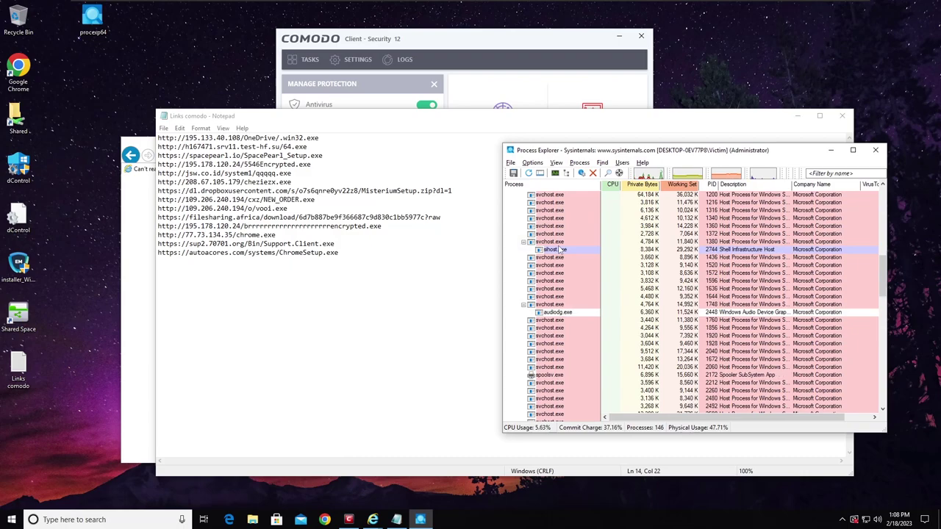
# Examine the full list of running processes in Process Explorer for suspicious entries, and minimize its window.
pyautogui.scroll(-4, 560, 250)
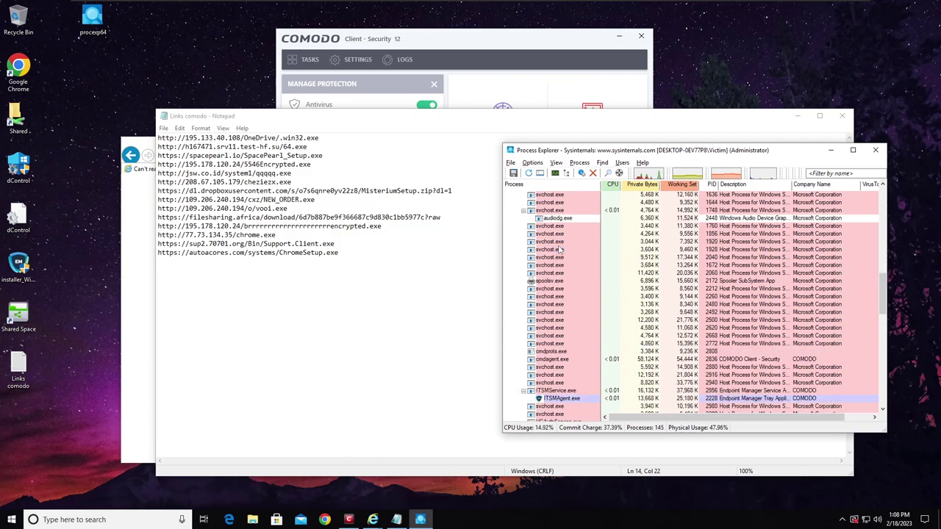
pyautogui.scroll(-3, 560, 247)
pyautogui.rightClick(559, 245)
pyautogui.click(519, 361)
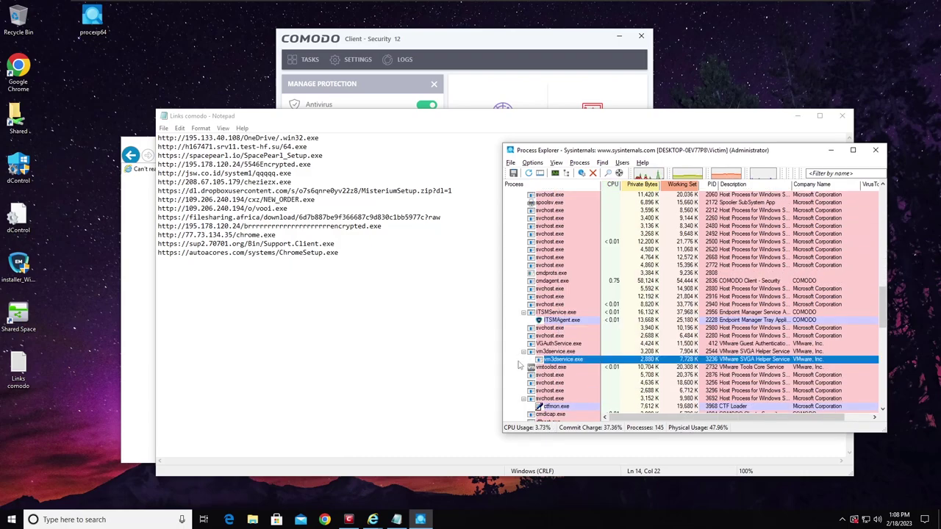
pyautogui.scroll(-10, 519, 366)
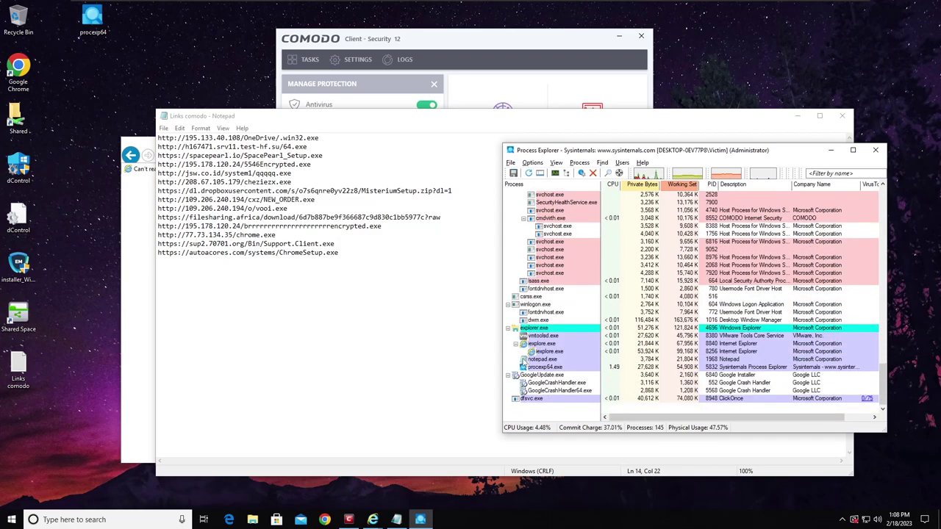
pyautogui.scroll(6, 677, 328)
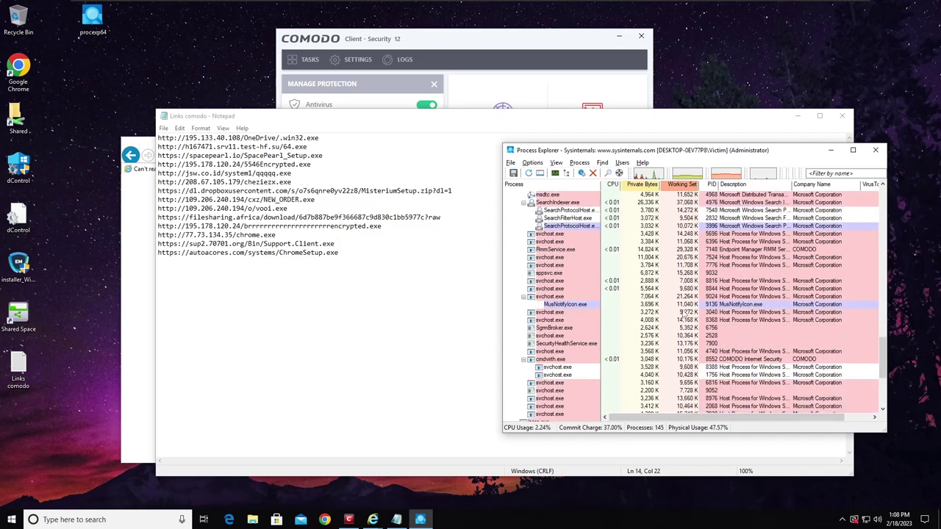
pyautogui.scroll(10, 677, 328)
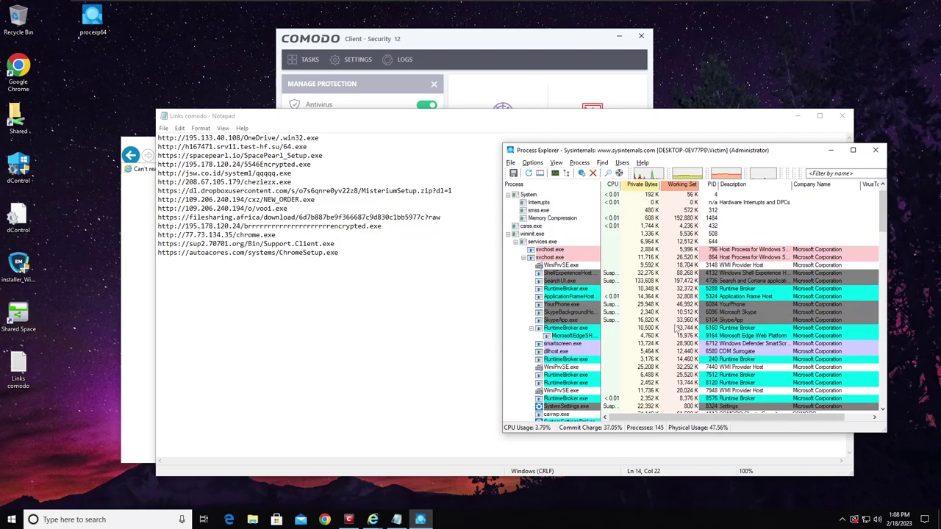
pyautogui.scroll(1, 675, 330)
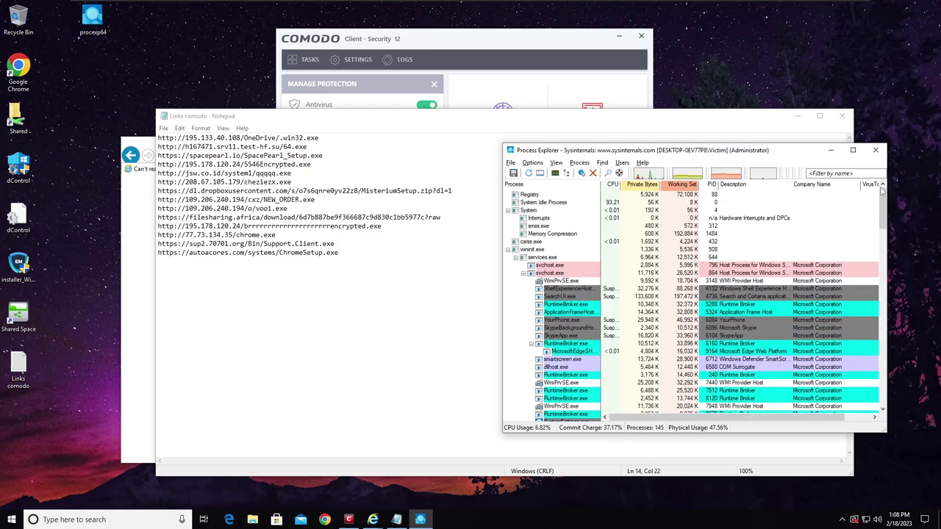
pyautogui.moveTo(883, 191); pyautogui.dragTo(885, 365)
pyautogui.click(831, 150)
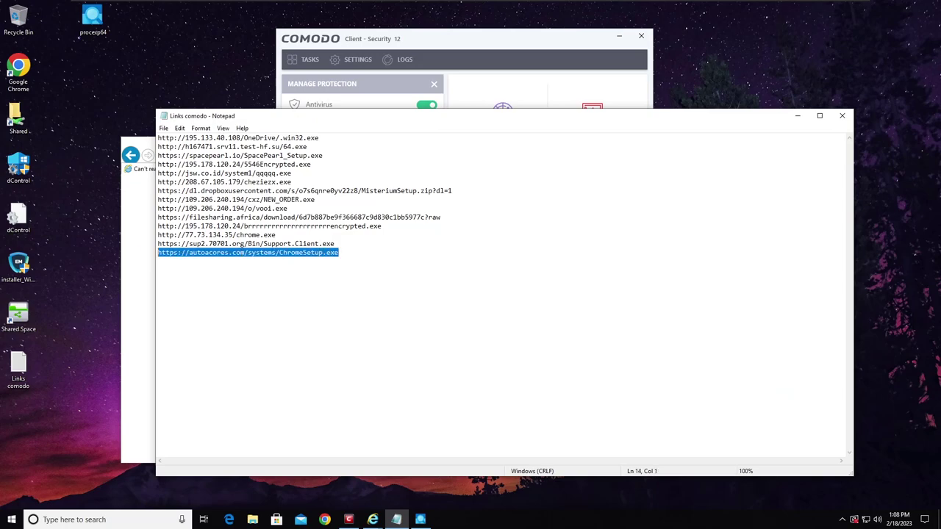
pyautogui.rightClick(237, 252)
pyautogui.click(265, 284)
pyautogui.click(340, 254)
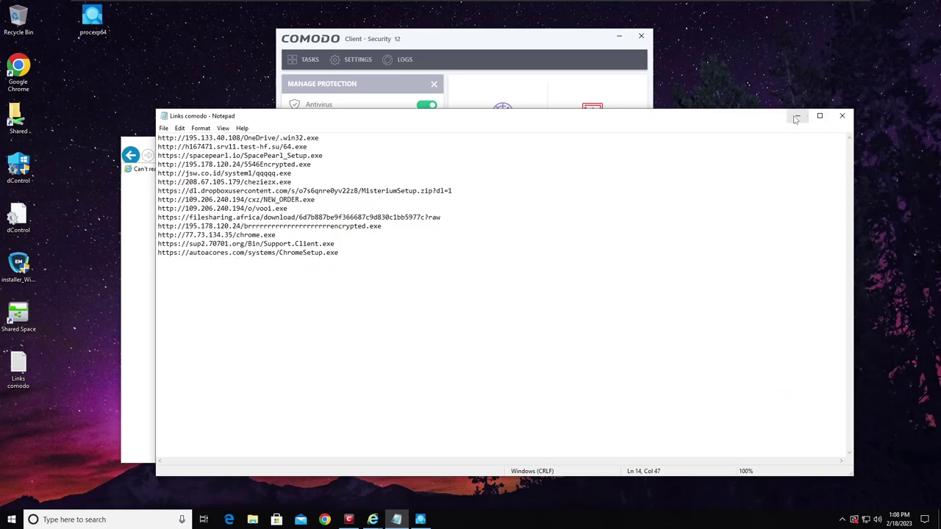
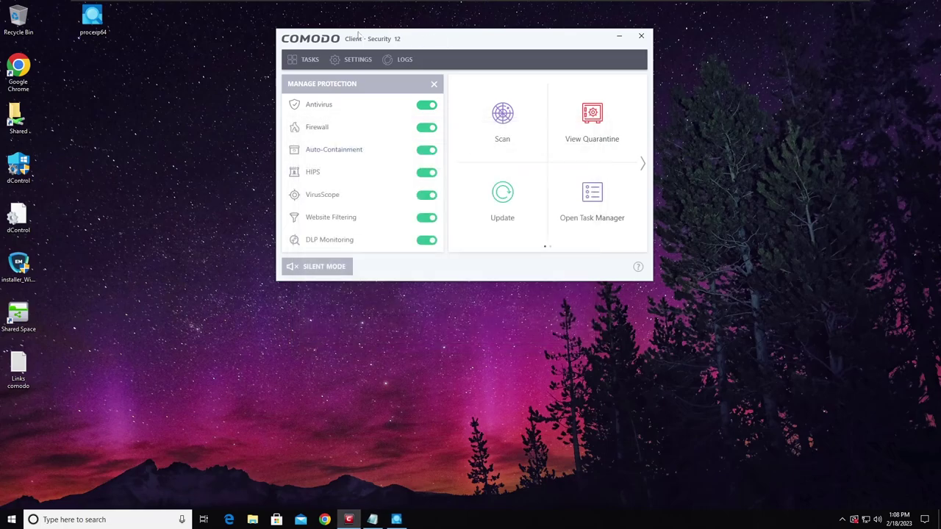
# Move the Comodo window slightly aside and close the Links comodo file.
pyautogui.moveTo(420, 40); pyautogui.dragTo(375, 39)
pyautogui.click(373, 520)
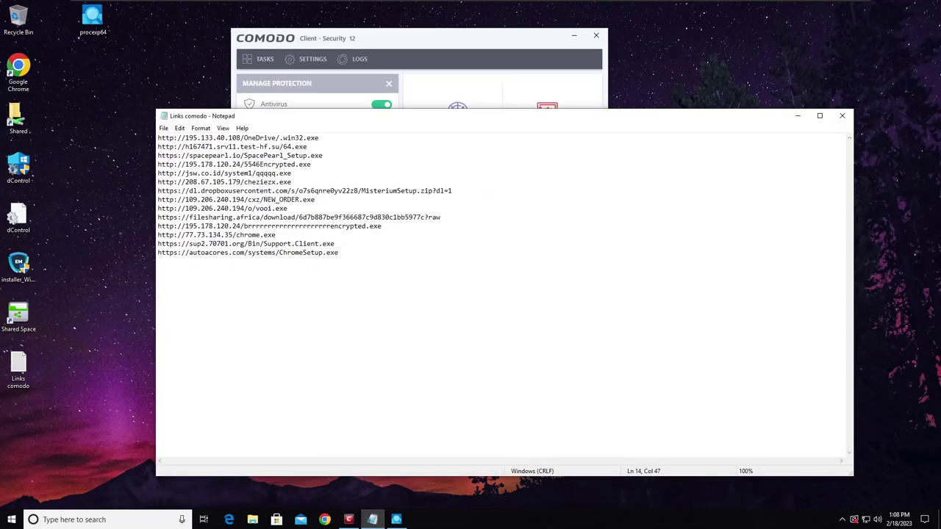
pyautogui.click(840, 116)
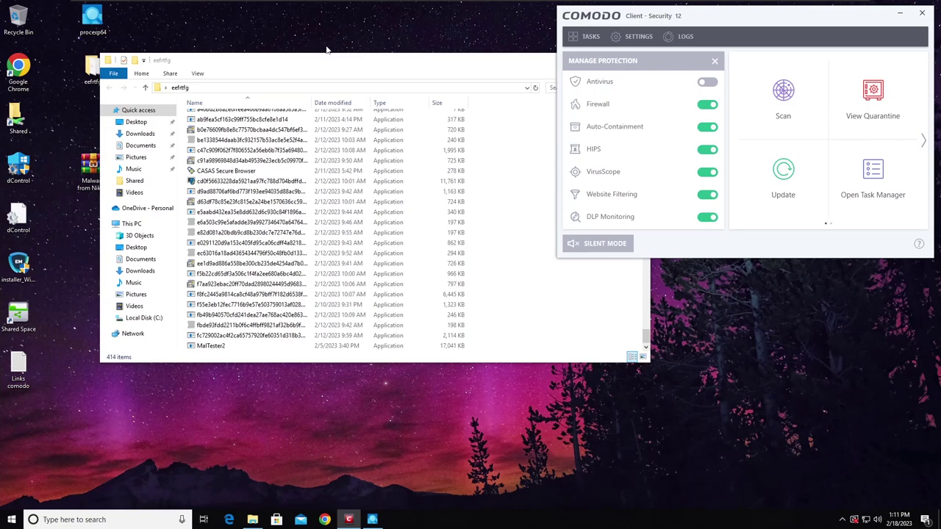
# Reposition the eefrtfg folder window and run MalTester2 from it as administrator, approving the elevation.
pyautogui.moveTo(331, 60); pyautogui.dragTo(464, 103)
pyautogui.rightClick(343, 387)
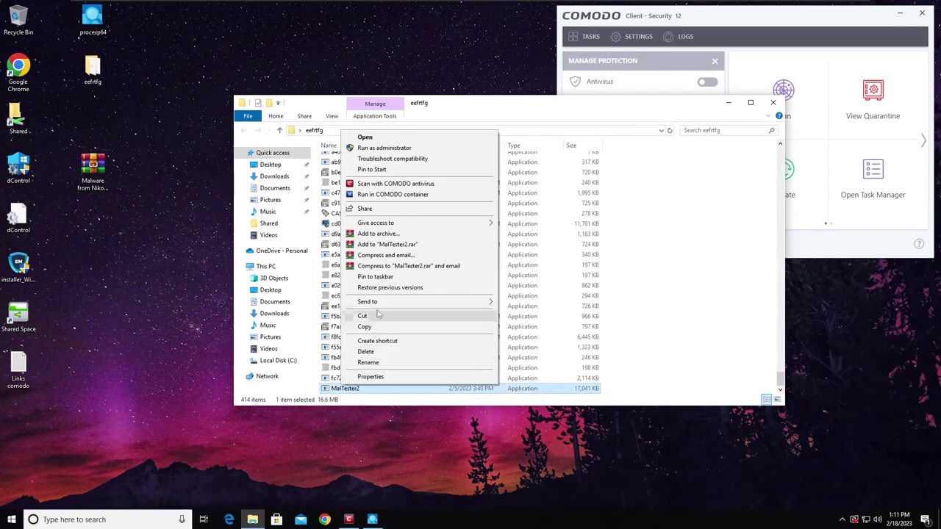
pyautogui.click(382, 148)
pyautogui.click(420, 333)
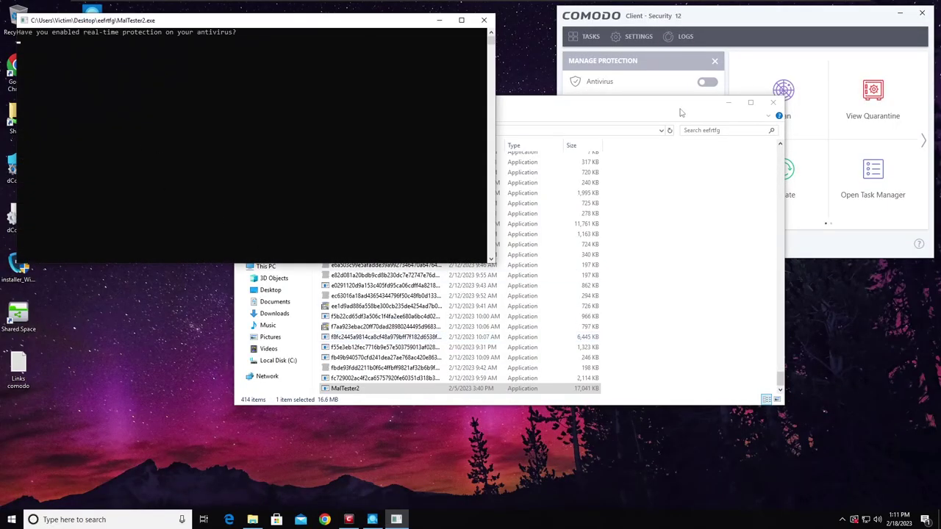
# Bring the Comodo window forward and enable its Antivirus protection.
pyautogui.click(765, 33)
pyautogui.click(842, 520)
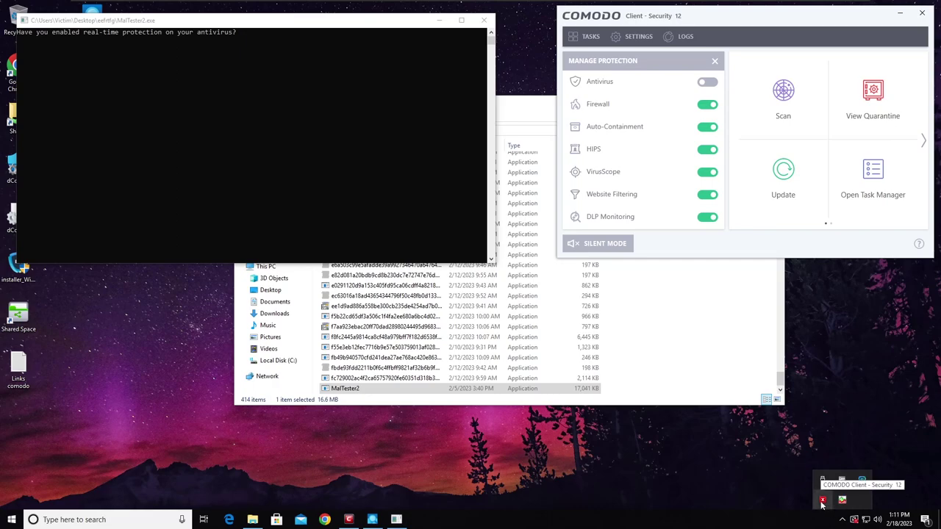
pyautogui.rightClick(822, 502)
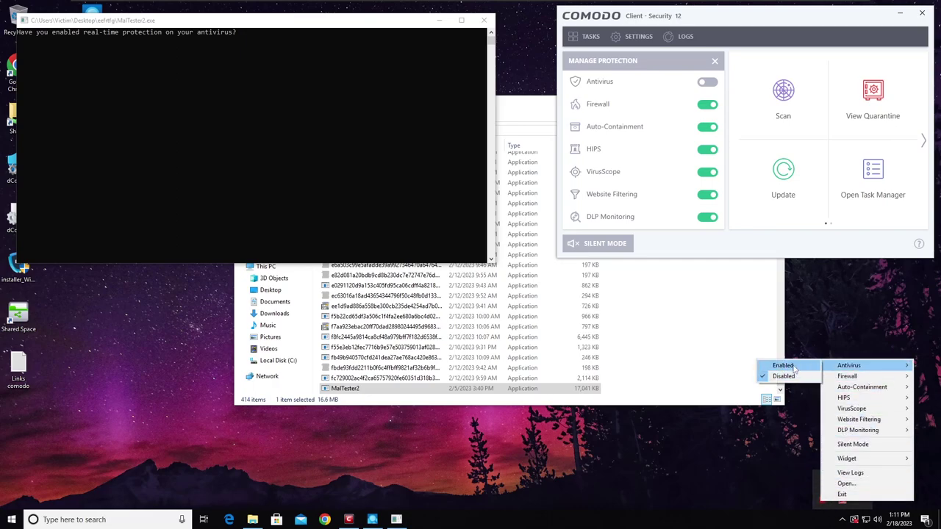
pyautogui.click(794, 368)
# Place Process Explorer beside the MalTester2 console and answer its real-time protection question with yes to start the test.
pyautogui.click(169, 138)
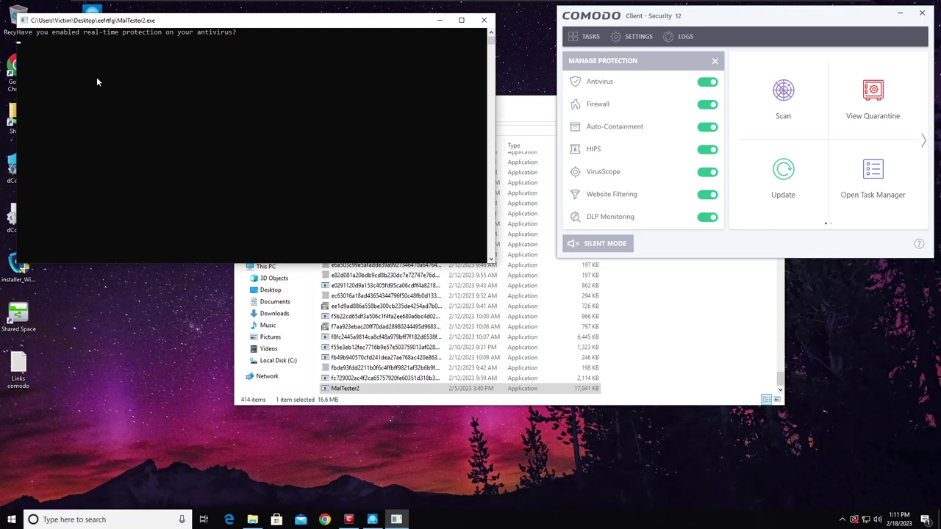
pyautogui.write('yes')
pyautogui.click(373, 520)
pyautogui.moveTo(699, 155); pyautogui.dragTo(665, 234)
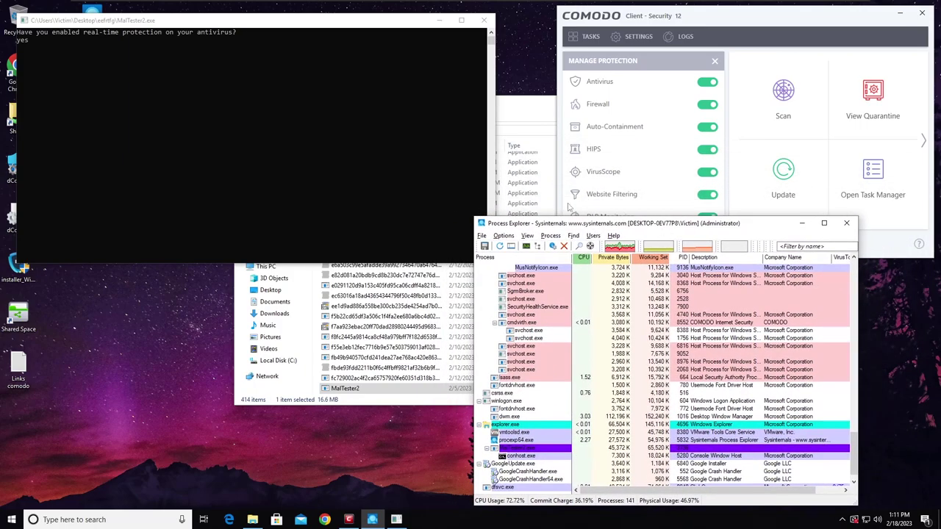
pyautogui.click(100, 61)
pyautogui.write('yes')
pyautogui.press('Return')
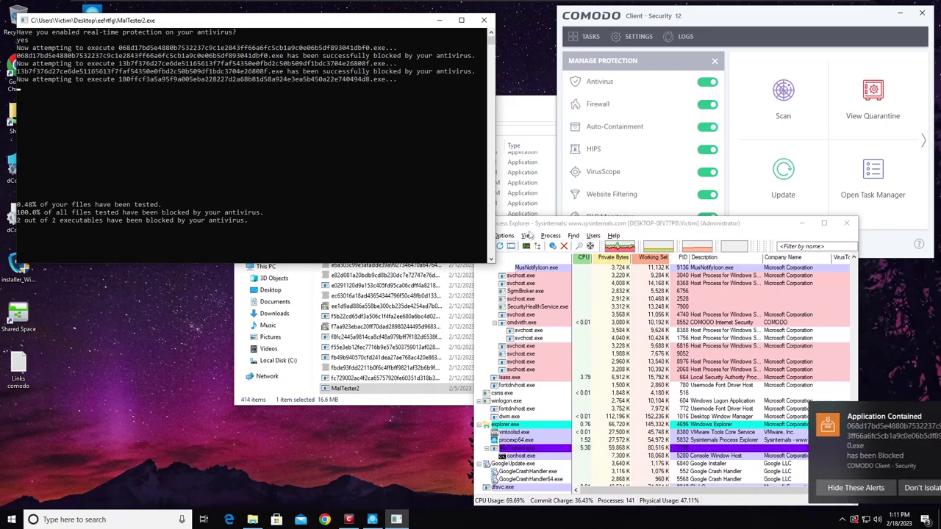
# Reposition Process Explorer to monitor processes during the MalTester2 run, and dismiss the Secure Browser download error dialog.
pyautogui.moveTo(678, 223); pyautogui.dragTo(673, 137)
pyautogui.moveTo(886, 451); pyautogui.dragTo(909, 456)
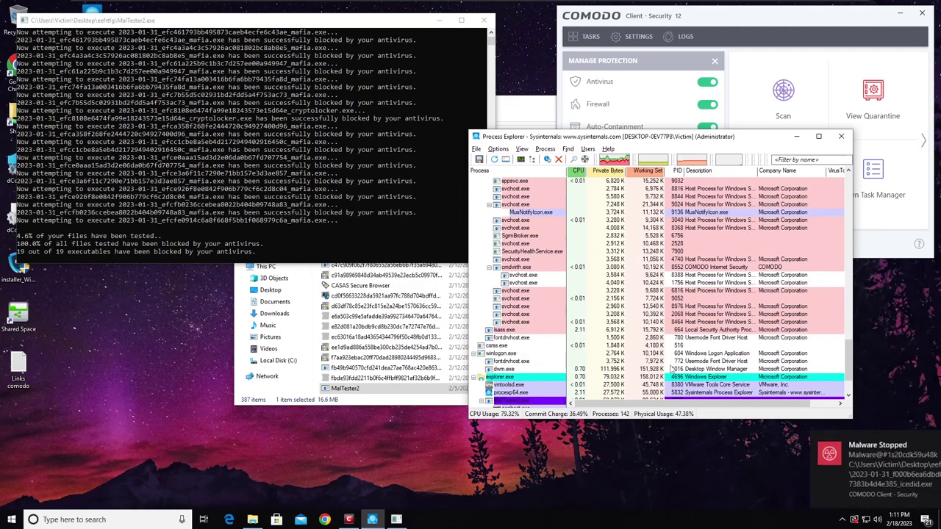
pyautogui.scroll(-2, 661, 367)
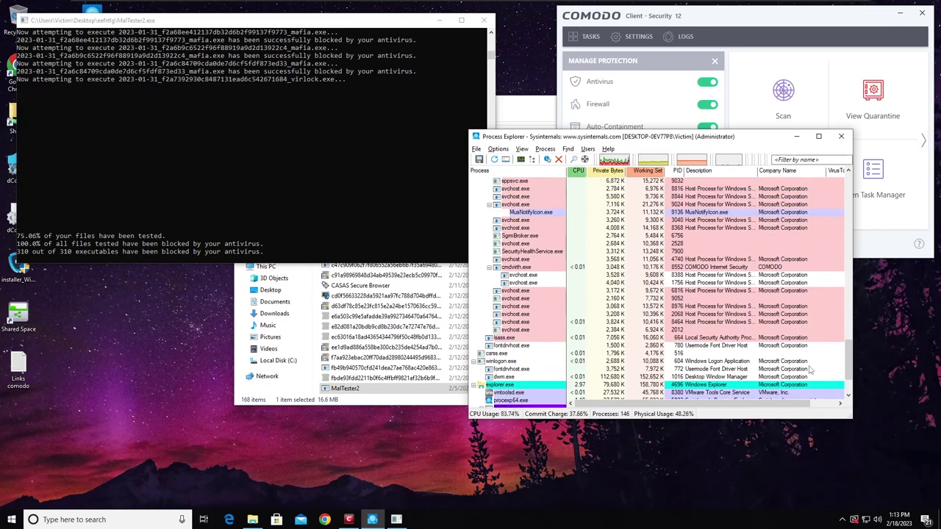
pyautogui.scroll(-1, 829, 379)
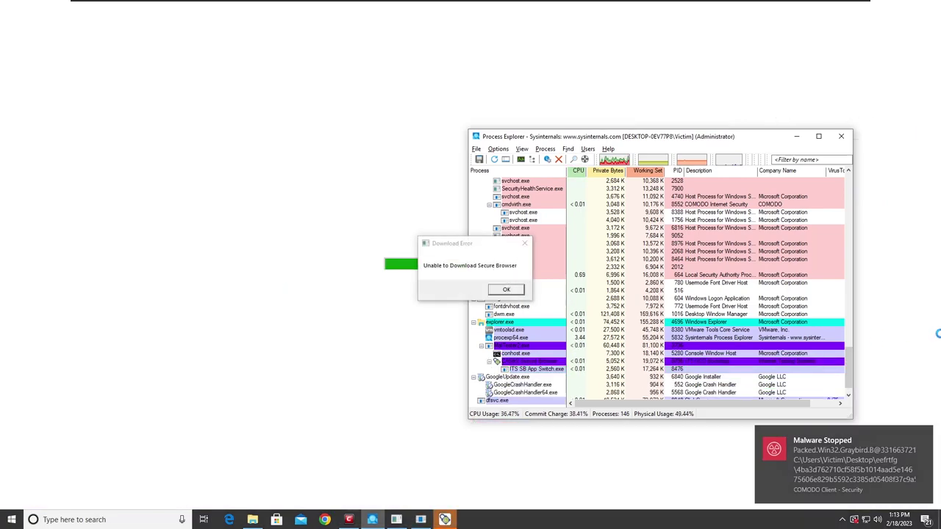
pyautogui.click(507, 289)
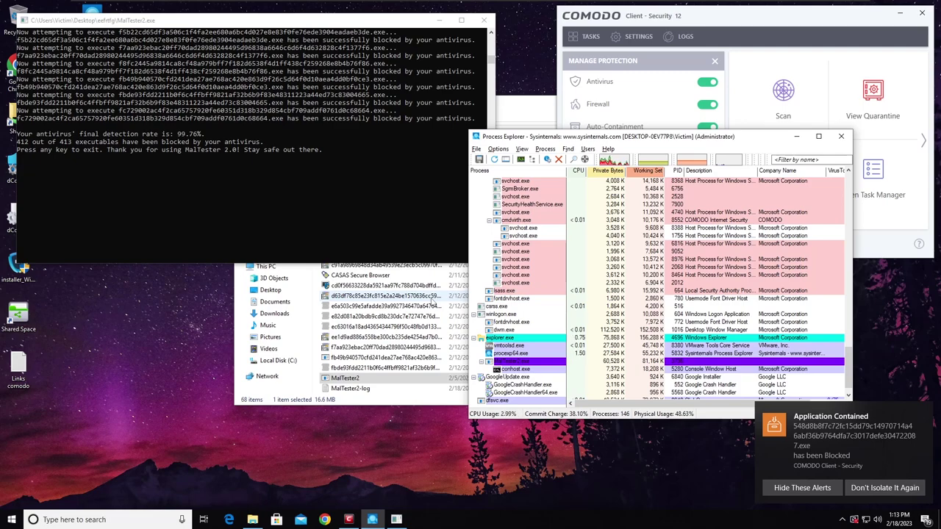
# Review the expanded list of Comodo alerts in the Windows action center and clear all notifications.
pyautogui.click(783, 435)
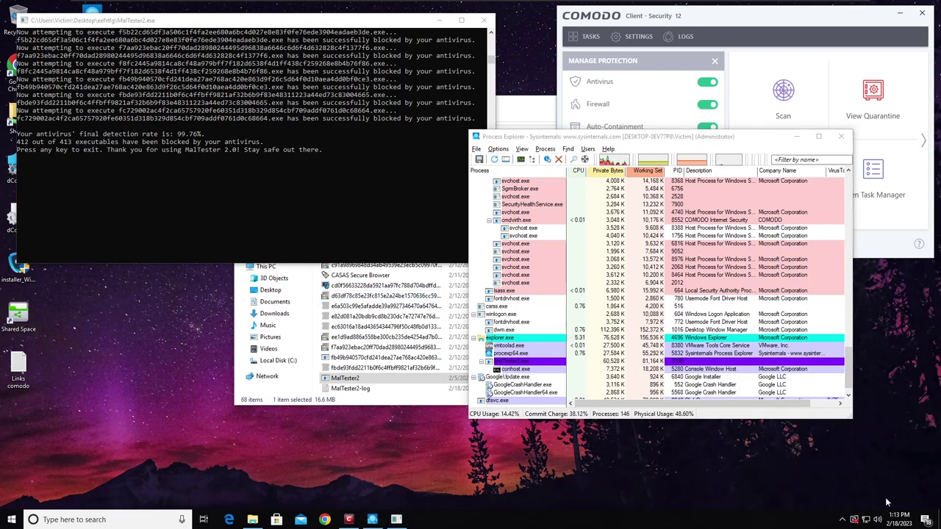
pyautogui.click(926, 520)
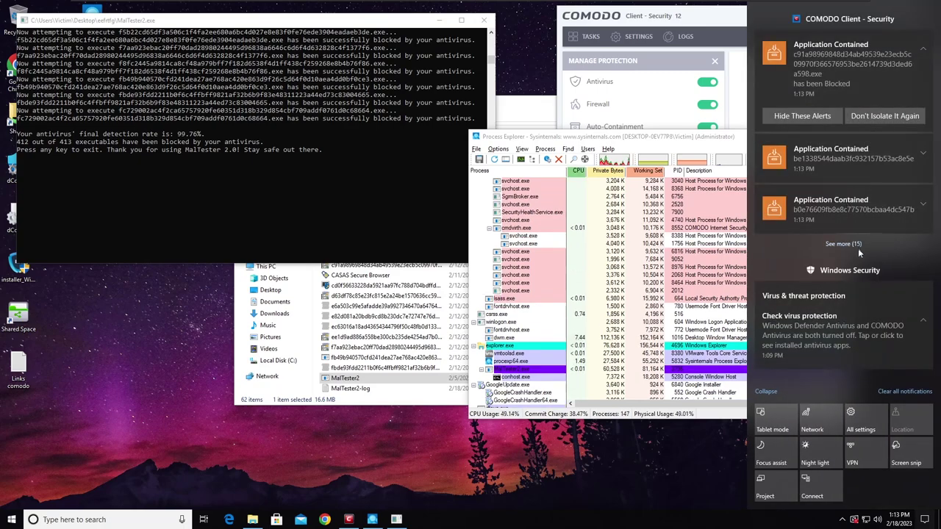
pyautogui.moveTo(822, 272); pyautogui.dragTo(877, 275)
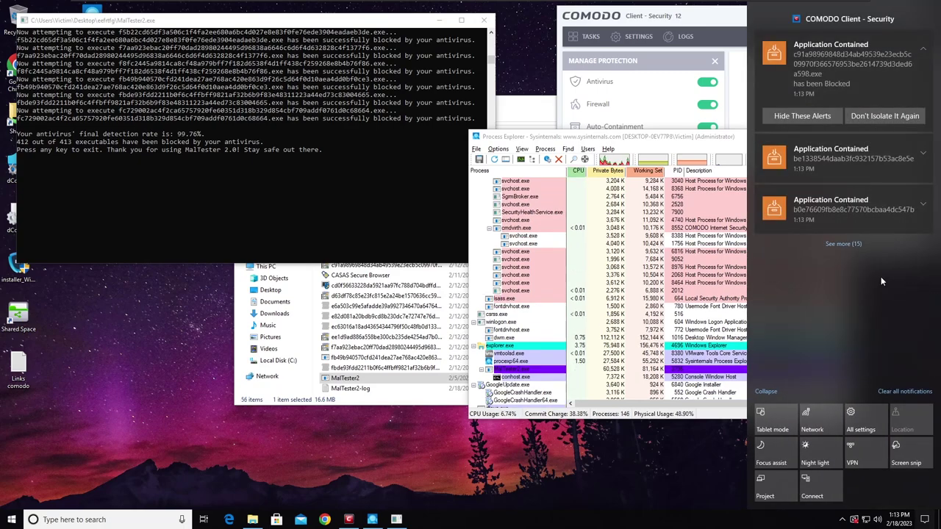
pyautogui.click(844, 244)
pyautogui.scroll(-10, 870, 271)
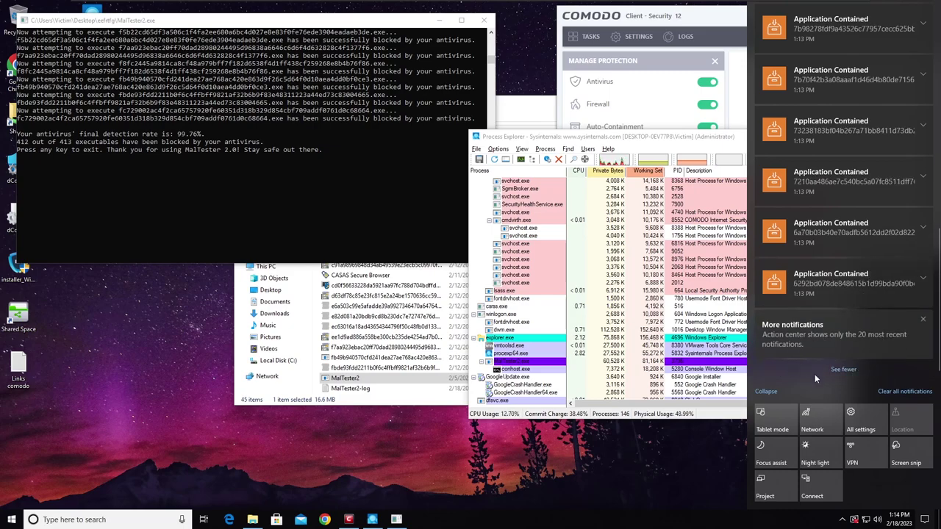
pyautogui.click(905, 393)
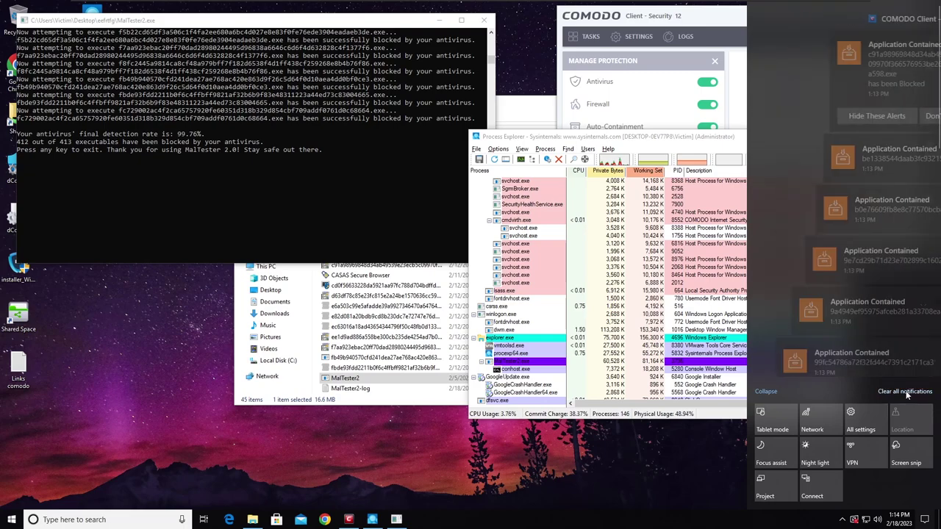
# Examine the MalTester2 console output for samples that evaded detection and the final detection rate, and close the console.
pyautogui.click(382, 188)
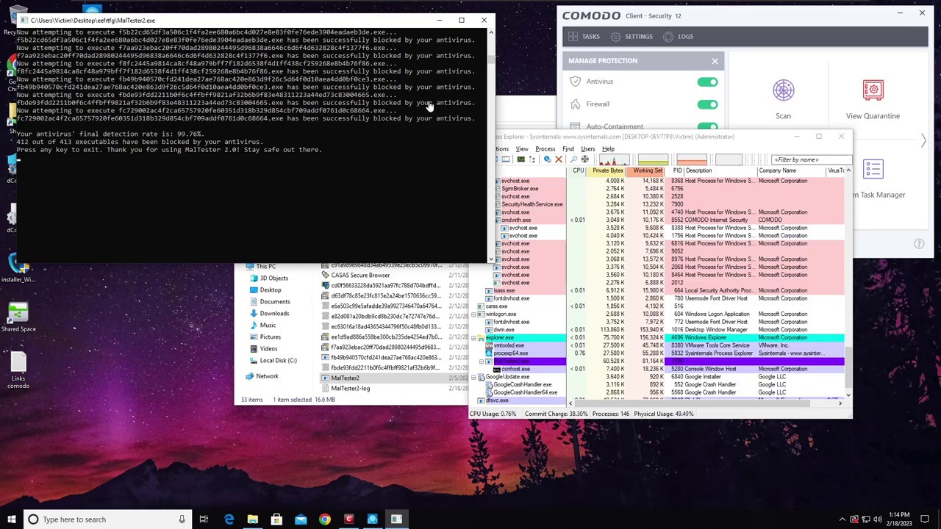
pyautogui.scroll(10, 445, 81)
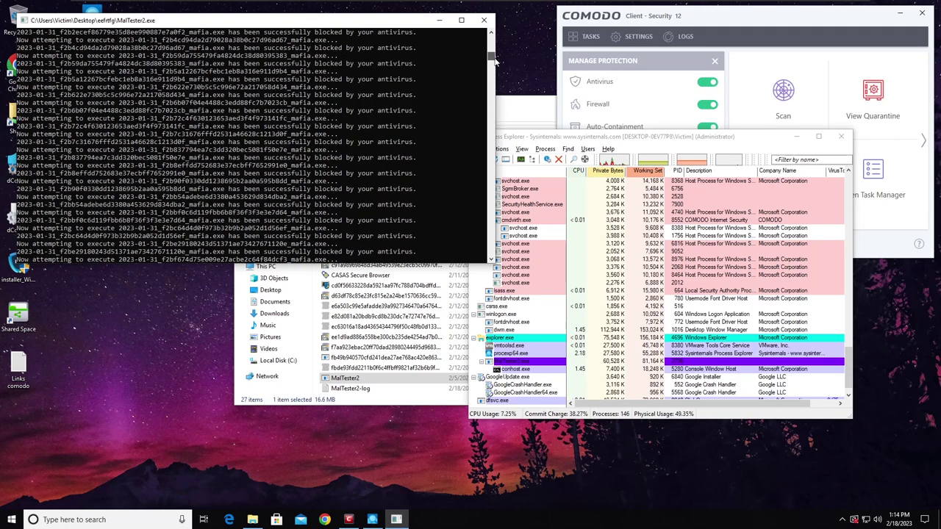
pyautogui.scroll(-10, 441, 92)
pyautogui.scroll(6, 440, 88)
pyautogui.scroll(4, 439, 84)
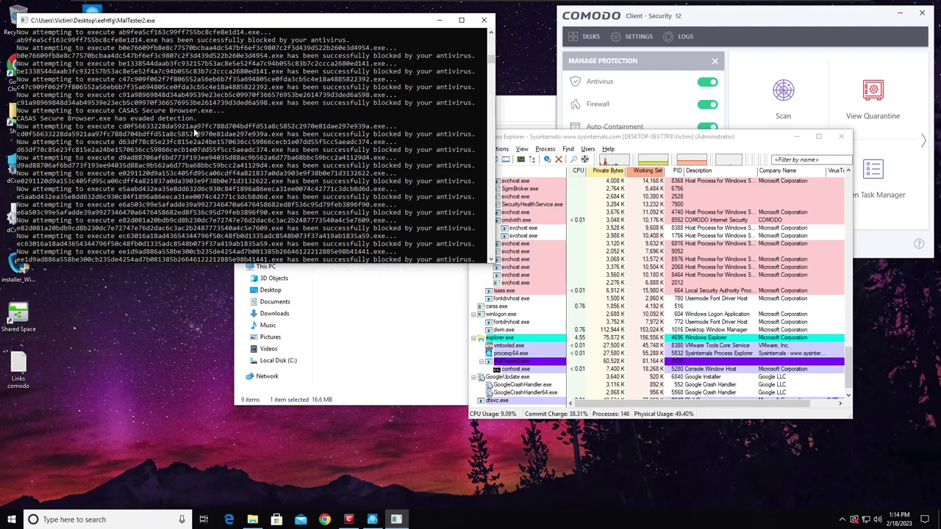
pyautogui.scroll(-10, 190, 128)
pyautogui.scroll(1, 187, 127)
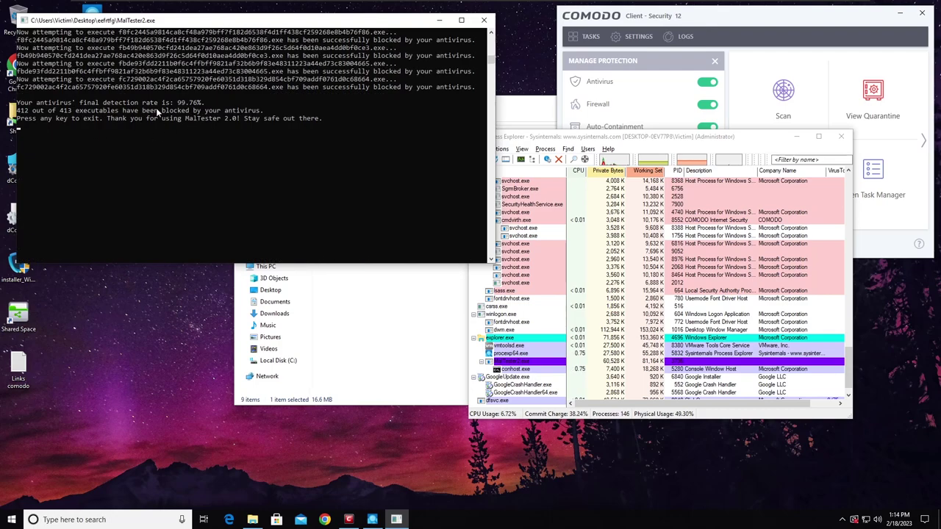
pyautogui.click(484, 20)
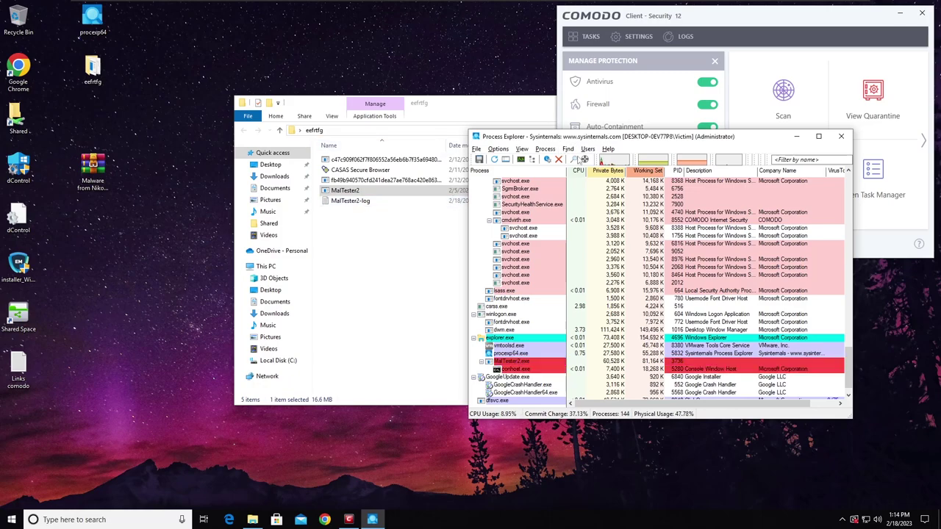
# Bring the eefrtfg folder forward and open the MalTester2-log file.
pyautogui.click(387, 231)
pyautogui.rightClick(388, 184)
pyautogui.click(356, 225)
pyautogui.doubleClick(350, 201)
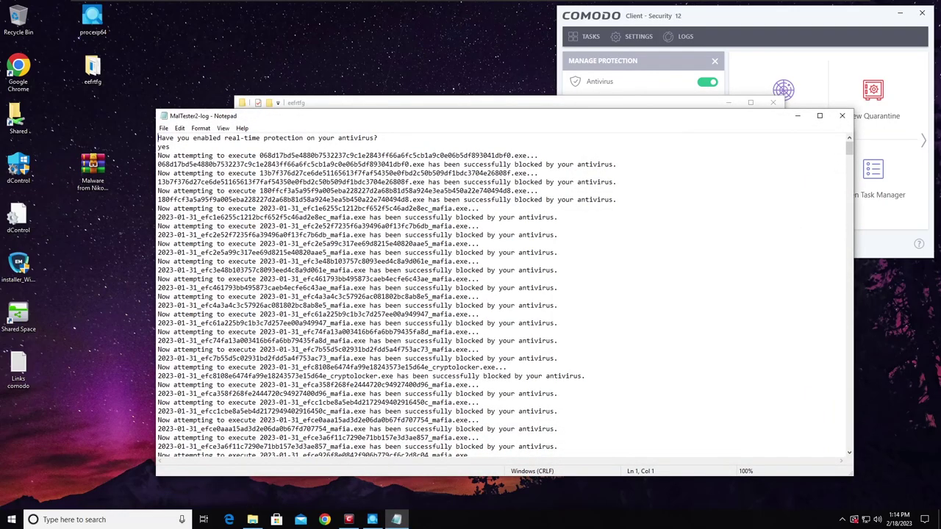
# Review the MalTester2-log entries through to the end of the file and close the log.
pyautogui.scroll(-20, 506, 297)
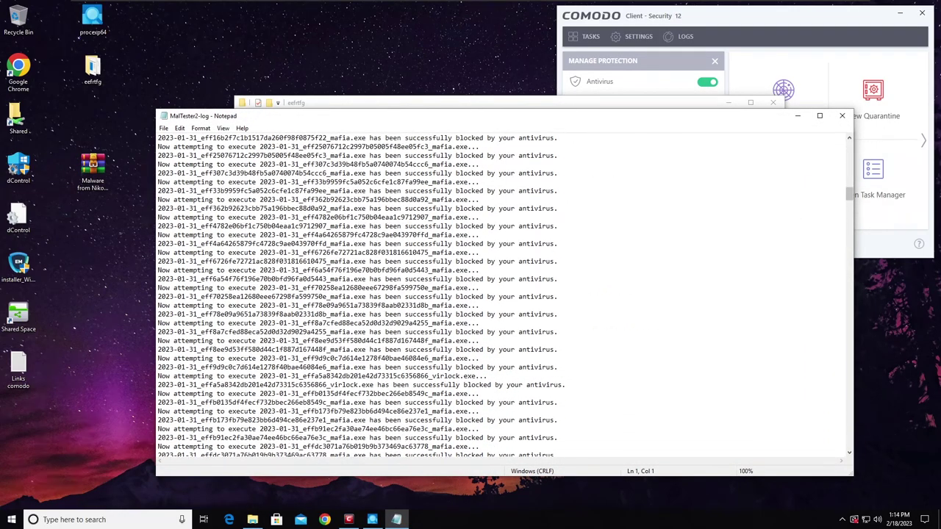
pyautogui.moveTo(849, 194); pyautogui.dragTo(807, 469)
pyautogui.moveTo(362, 447); pyautogui.dragTo(159, 438)
pyautogui.click(442, 439)
pyautogui.click(842, 115)
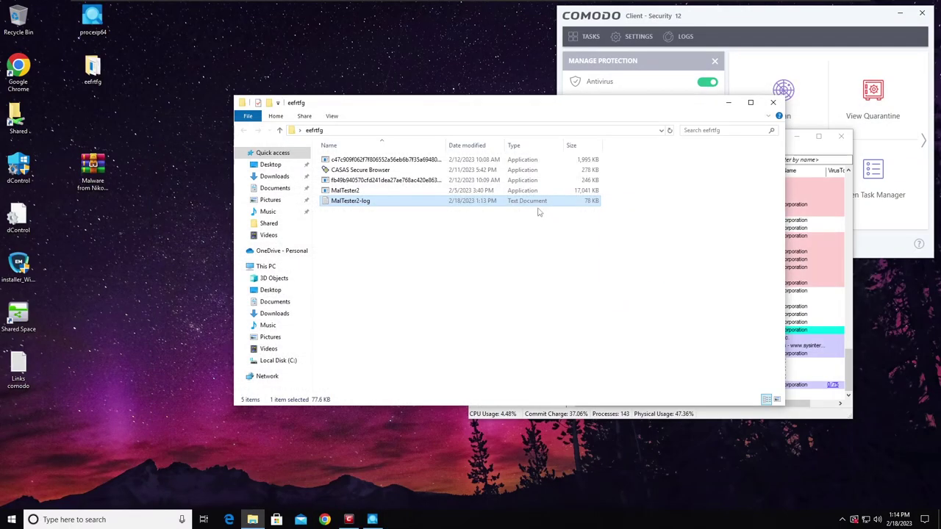
# Run the fb49b940… sample as administrator, allow its changes, and select its process in Process Explorer.
pyautogui.rightClick(383, 182)
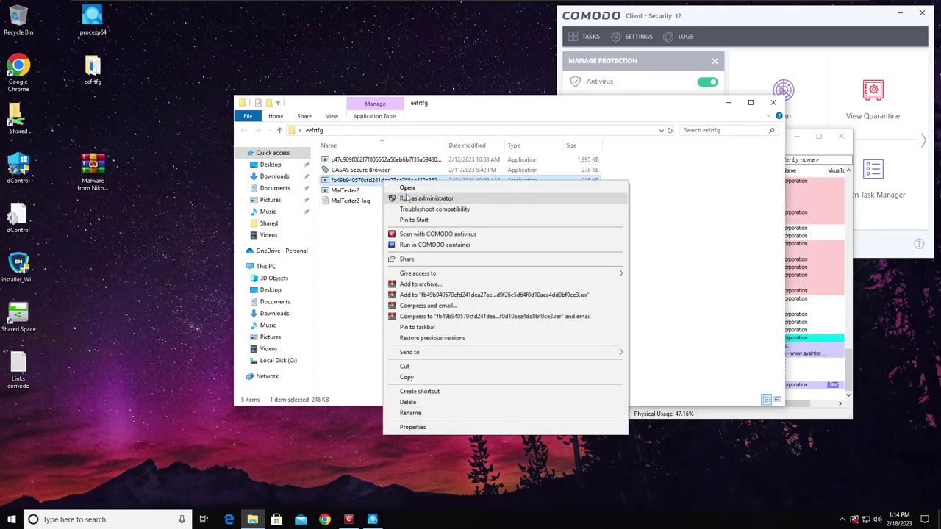
pyautogui.click(406, 197)
pyautogui.click(439, 333)
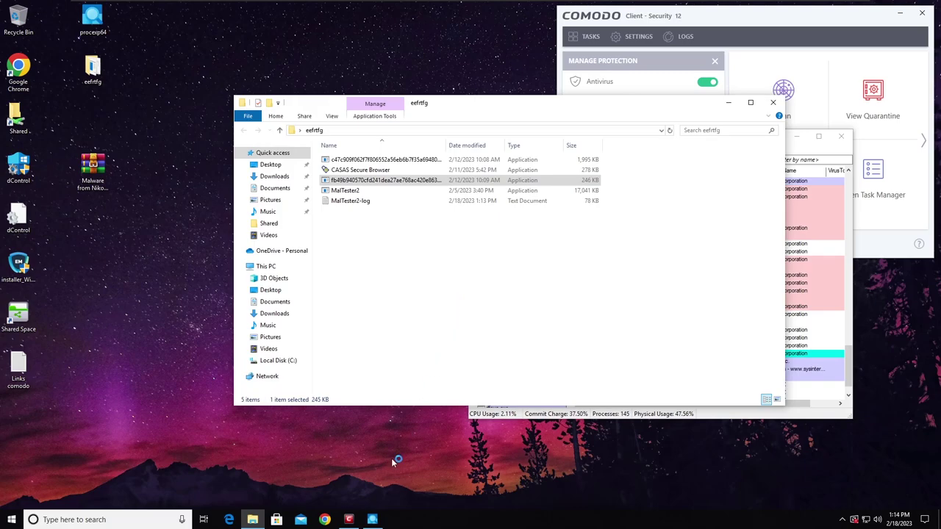
pyautogui.click(373, 520)
pyautogui.scroll(-1, 565, 358)
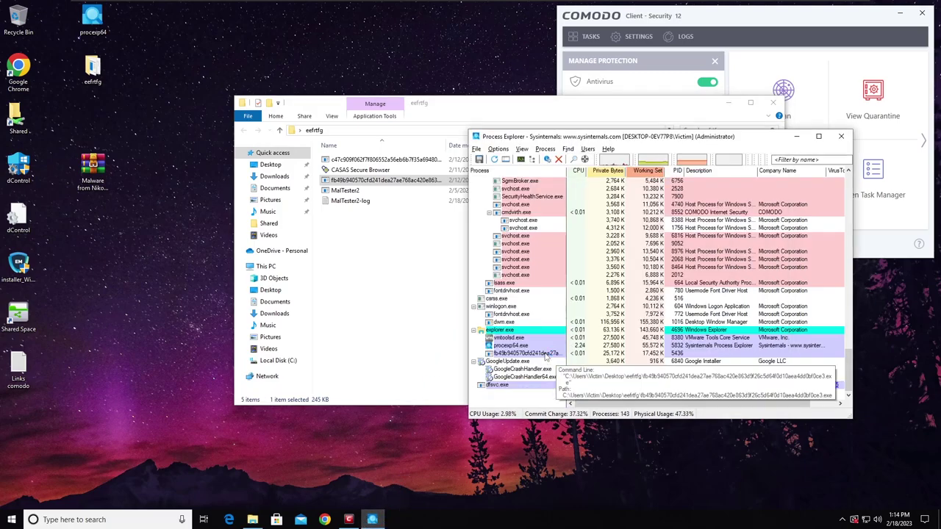
pyautogui.click(547, 356)
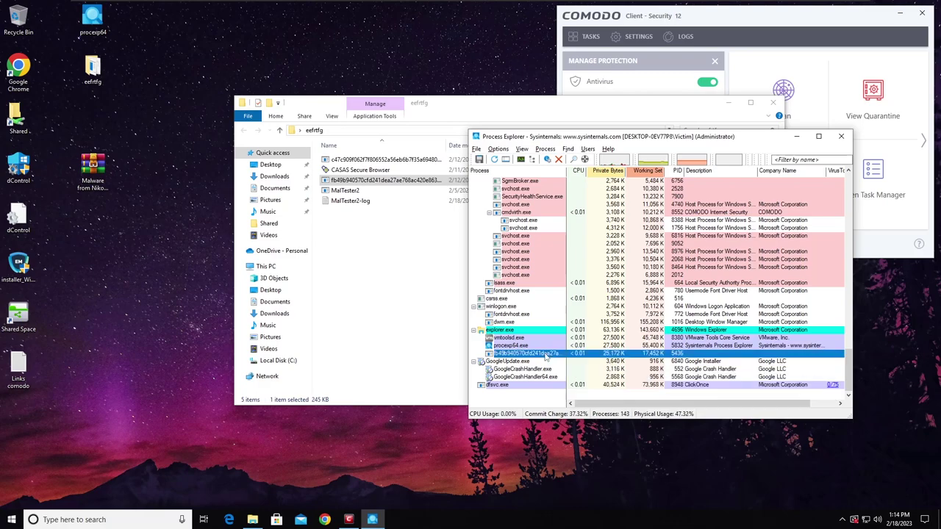
# Run the c47c909f… sample from the eefrtfg folder as administrator, allow its changes, and select its process in Process Explorer.
pyautogui.click(380, 231)
pyautogui.rightClick(377, 159)
pyautogui.click(419, 173)
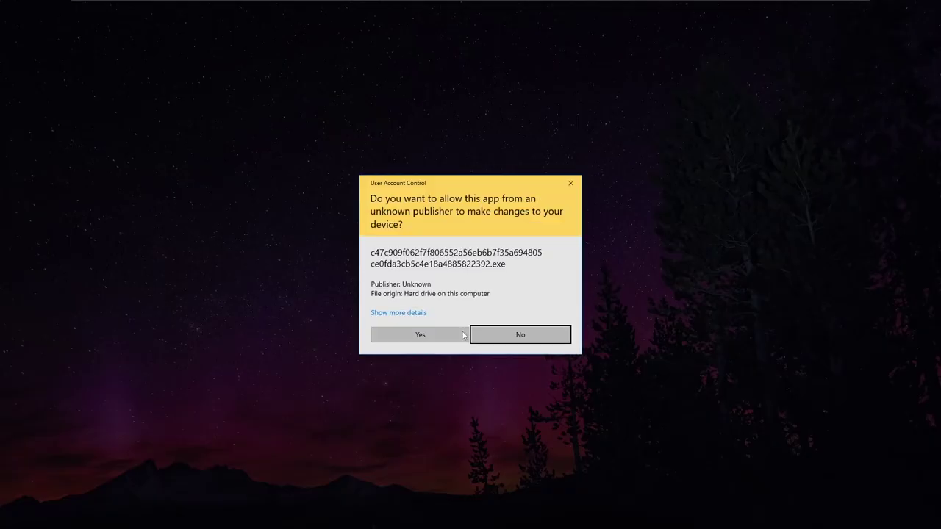
pyautogui.click(462, 335)
pyautogui.click(781, 349)
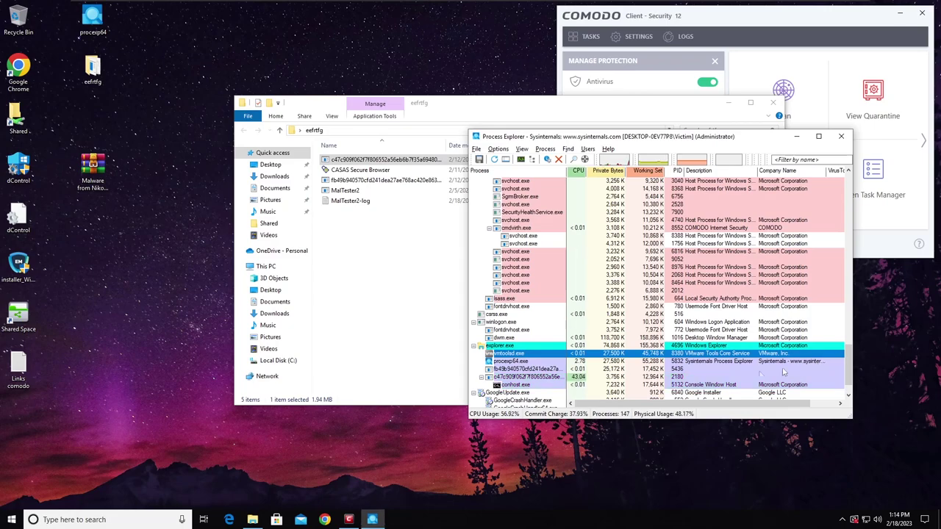
pyautogui.click(761, 375)
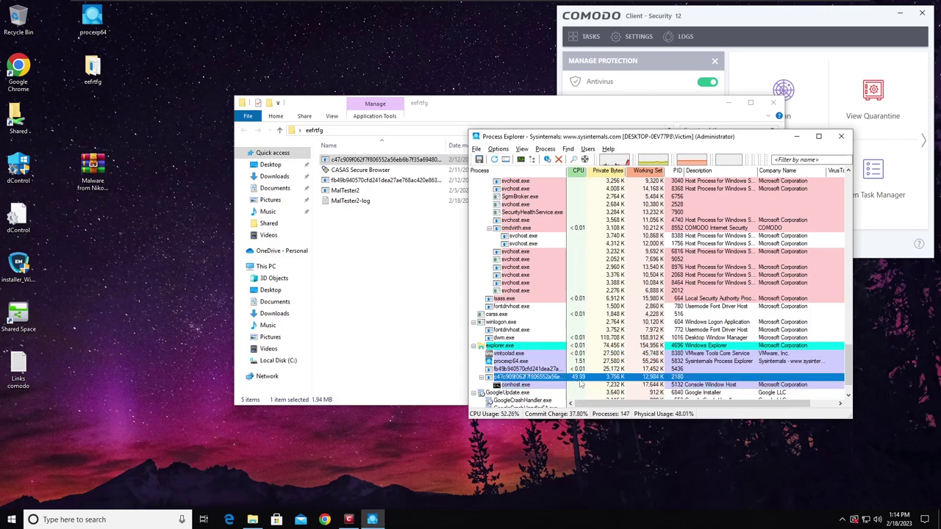
# Check the running c47c909f… process against VirusTotal and view its detection ratio.
pyautogui.click(717, 24)
pyautogui.click(465, 295)
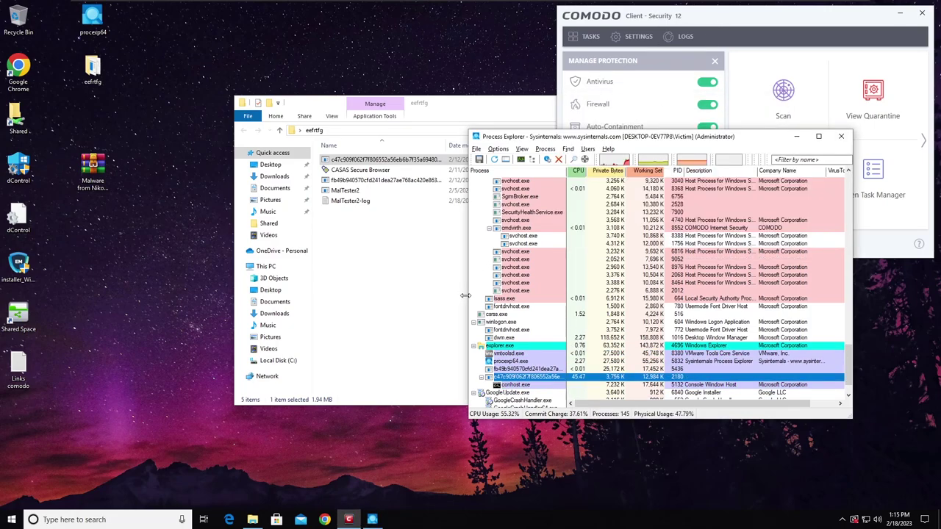
pyautogui.scroll(-1, 588, 365)
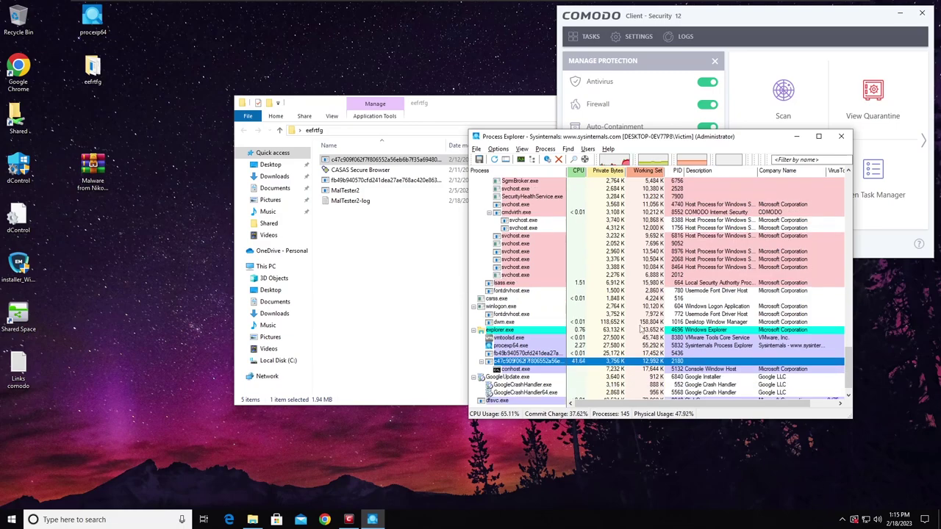
pyautogui.rightClick(558, 364)
pyautogui.click(621, 473)
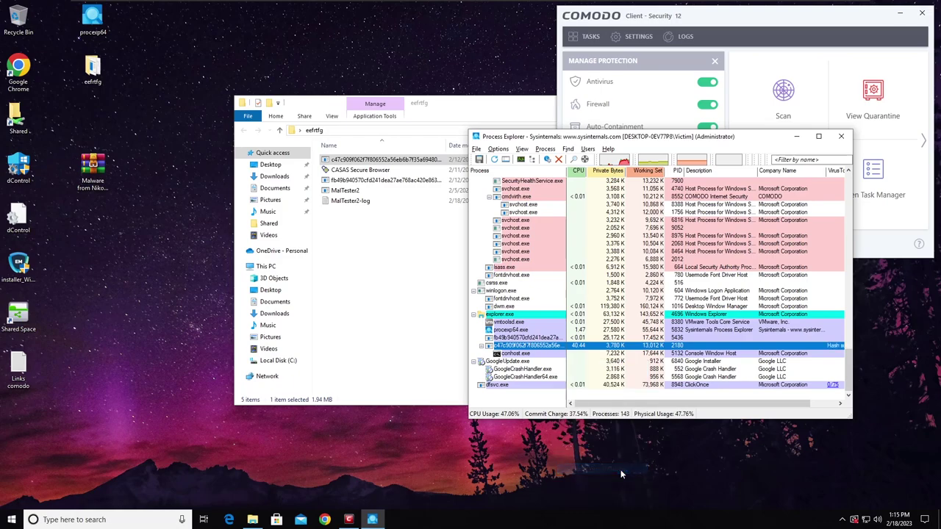
pyautogui.moveTo(669, 403); pyautogui.dragTo(704, 402)
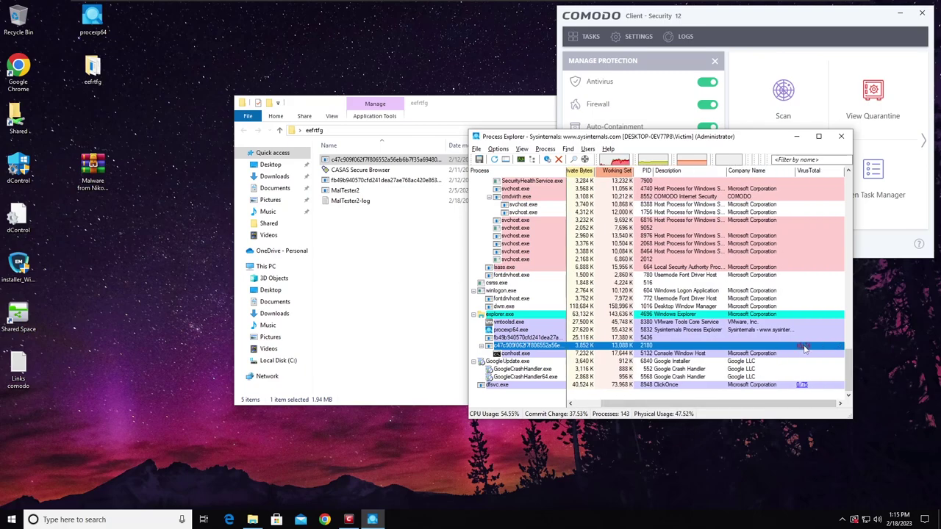
pyautogui.moveTo(731, 403); pyautogui.dragTo(685, 409)
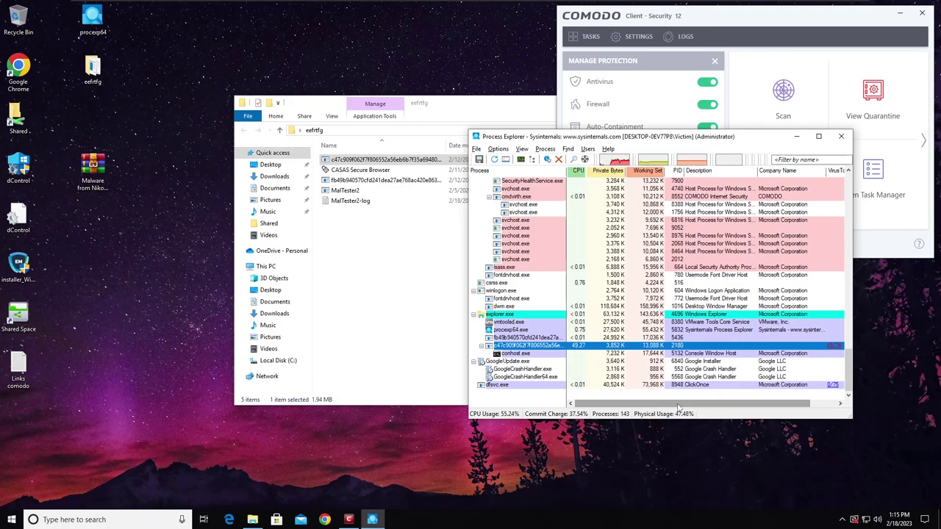
# Try to check the fb49b940… process against VirusTotal, and reselect the c47c909f… process.
pyautogui.rightClick(548, 340)
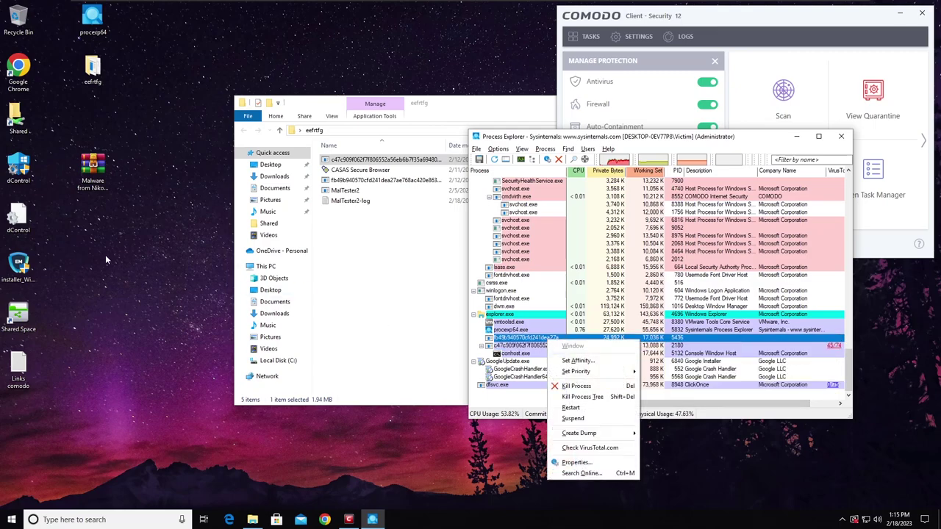
pyautogui.click(602, 448)
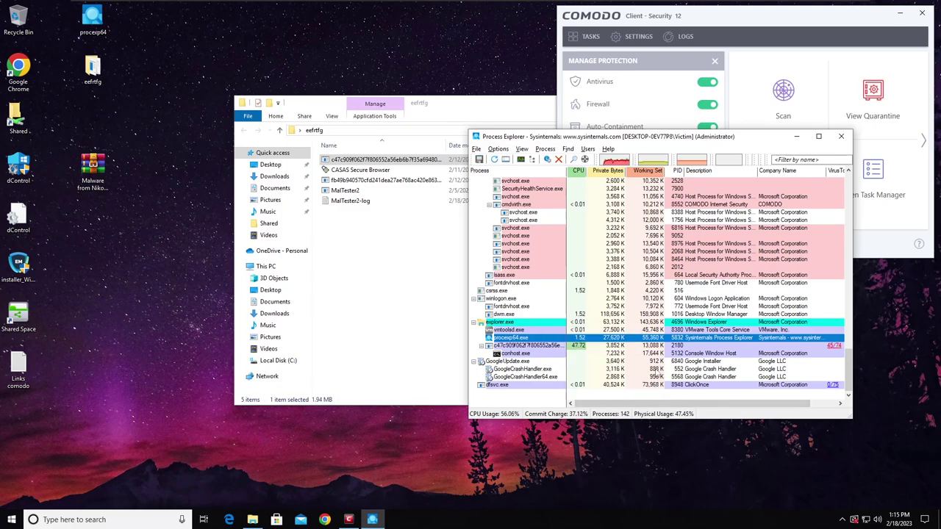
pyautogui.click(552, 346)
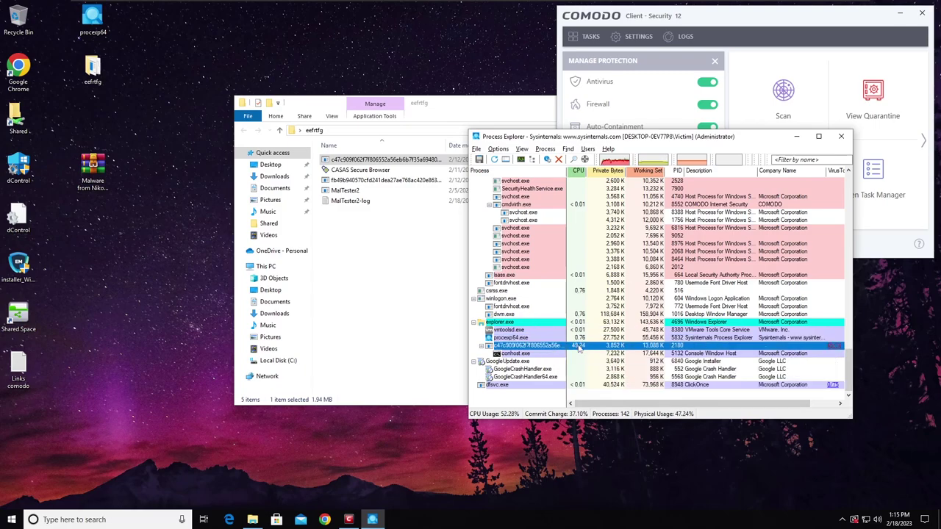
pyautogui.rightClick(579, 349)
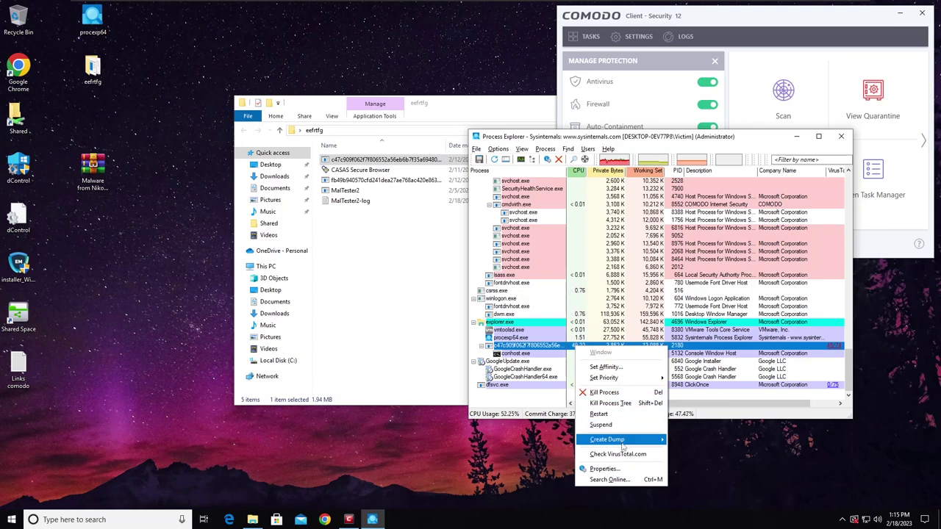
pyautogui.click(791, 396)
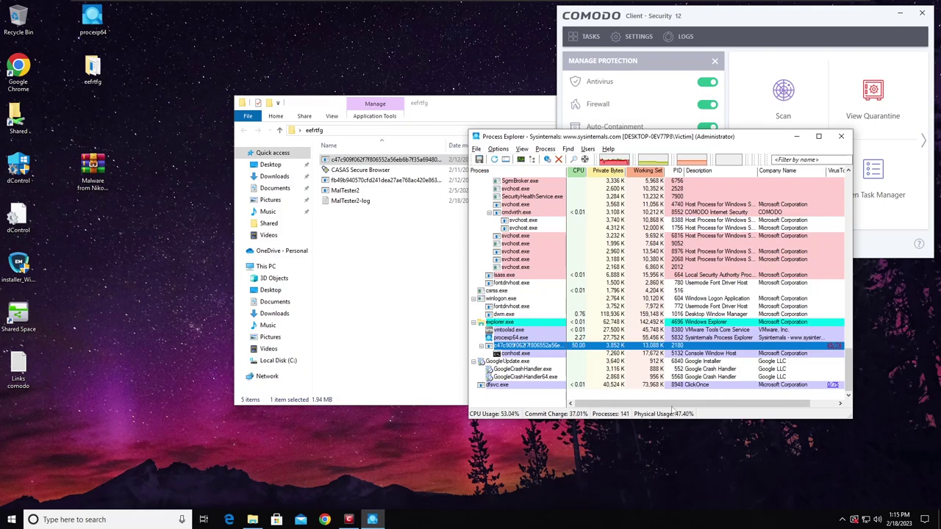
# Open the VirusTotal report of the c47c909f… process from its detection ratio and close the process properties dialog.
pyautogui.moveTo(673, 404); pyautogui.dragTo(717, 404)
pyautogui.rightClick(802, 346)
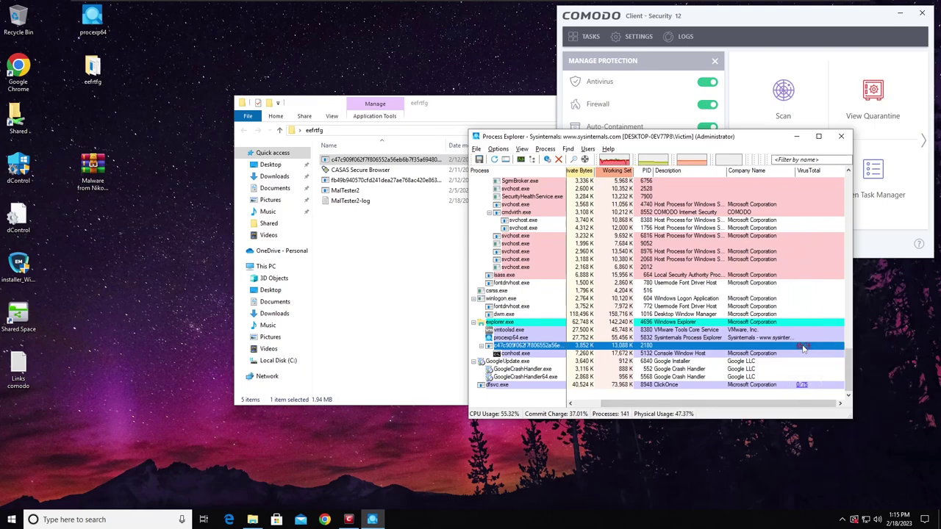
pyautogui.click(803, 346)
pyautogui.doubleClick(804, 348)
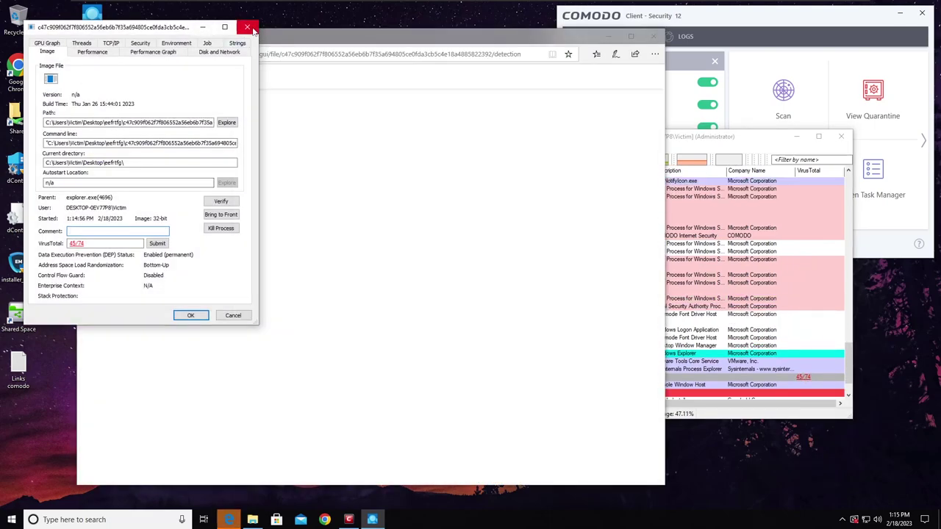
pyautogui.click(250, 28)
pyautogui.click(278, 43)
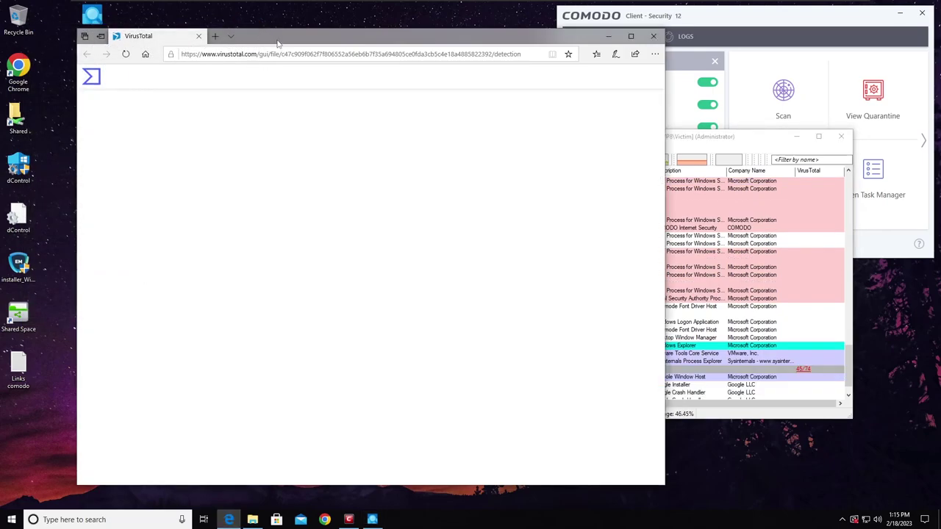
# Copy the VirusTotal report address from Edge, close that browser, and load the address in Google Chrome.
pyautogui.moveTo(278, 43); pyautogui.dragTo(269, 61)
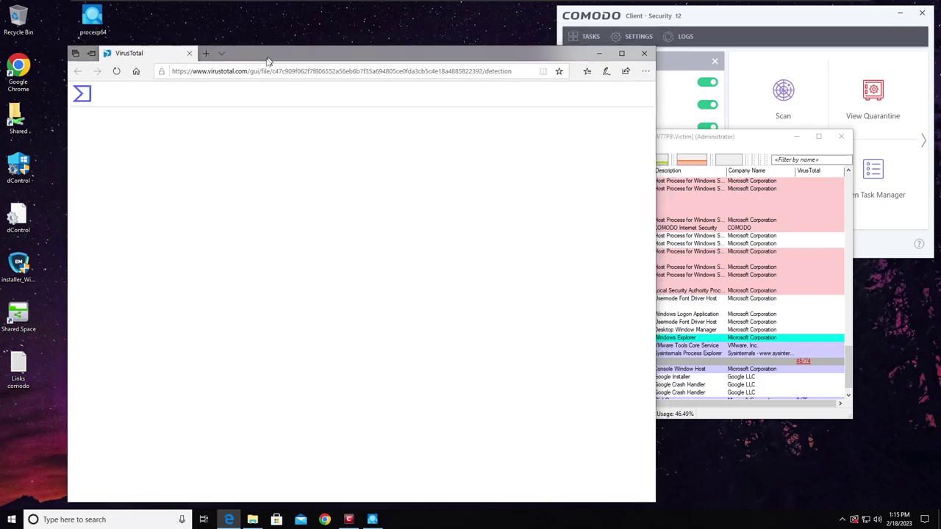
pyautogui.click(261, 72)
pyautogui.hotkey('ctrl', 'c')
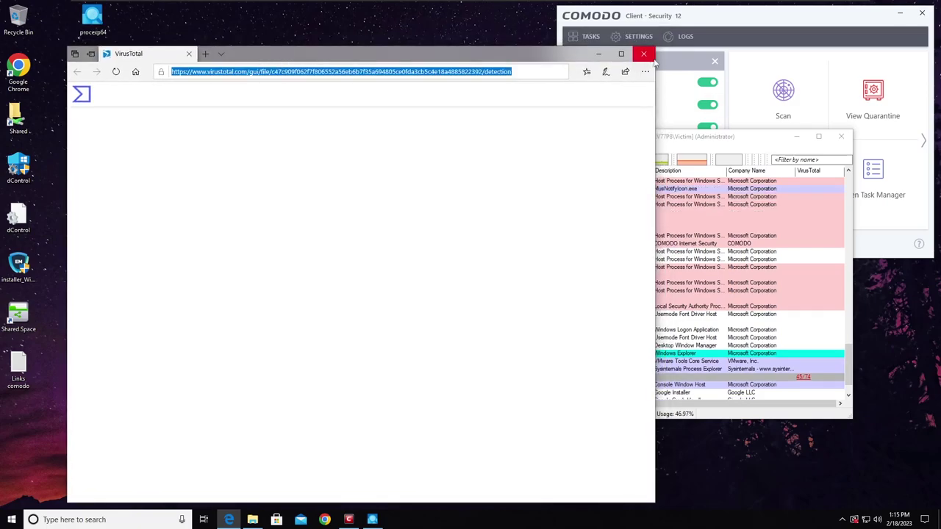
pyautogui.click(645, 55)
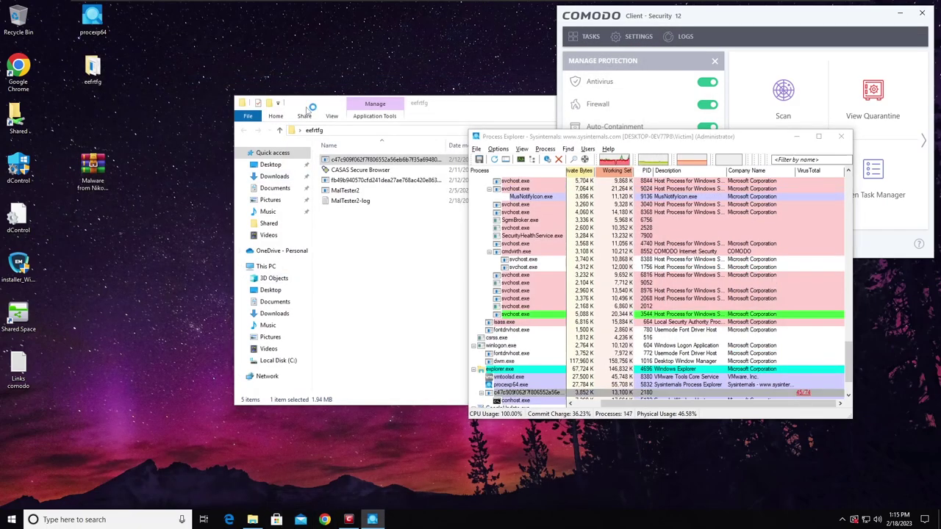
pyautogui.hotkey('ctrl', 'v')
pyautogui.press('Return')
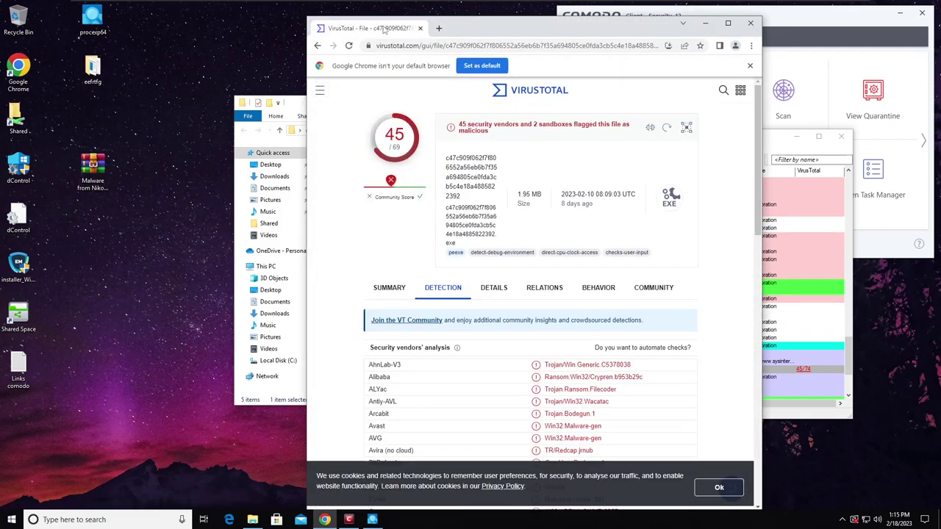
# Maximize the VirusTotal report, examine the security vendors' detections for the c47c909f… file, and close Chrome.
pyautogui.click(728, 22)
pyautogui.scroll(-1, 353, 253)
pyautogui.scroll(2, 367, 254)
pyautogui.click(931, 7)
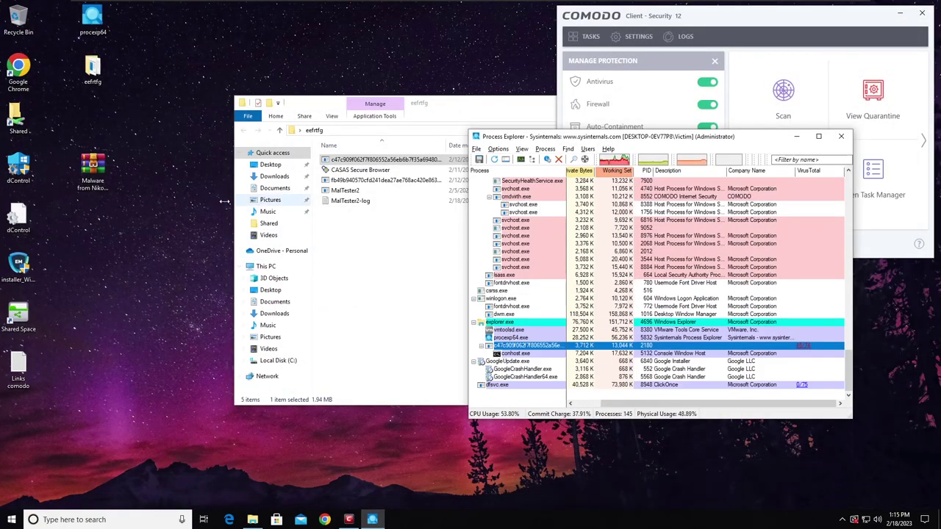
# Review the malware addresses in the Links comodo file, close it, and select the c47c909f… process in Process Explorer.
pyautogui.doubleClick(17, 365)
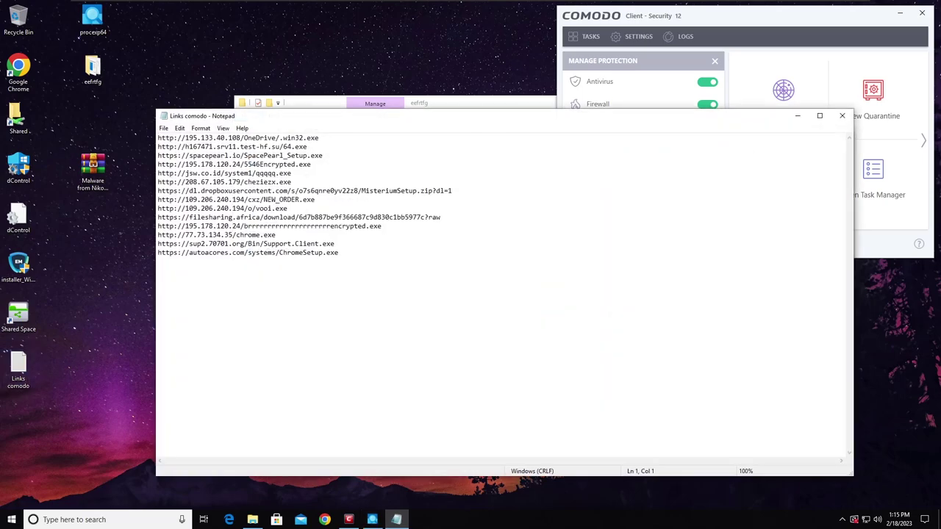
pyautogui.click(840, 118)
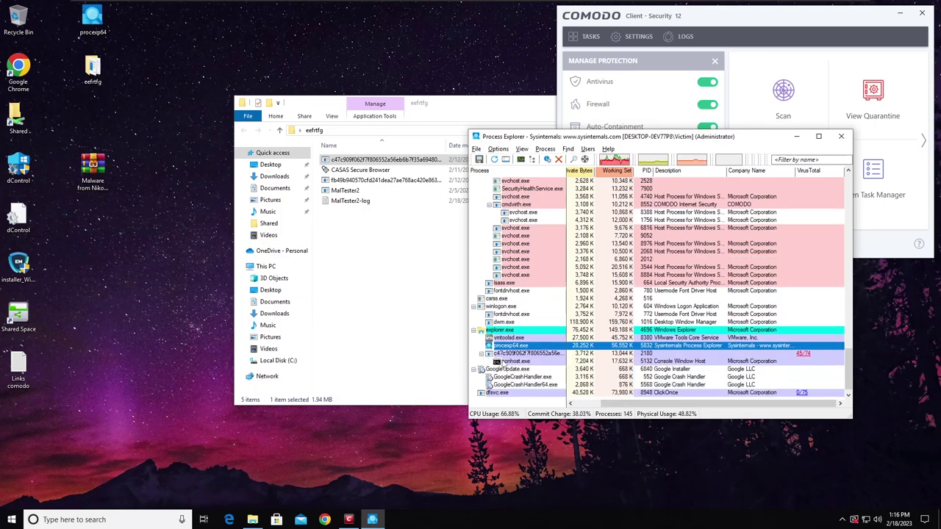
pyautogui.click(517, 354)
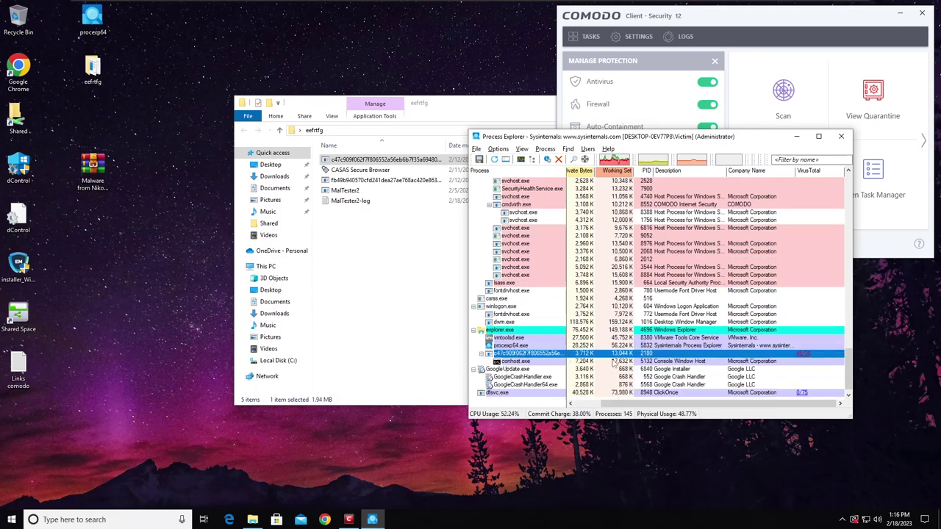
# Close Process Explorer, the Comodo Client Security window and the eefrtfg folder.
pyautogui.click(841, 136)
pyautogui.moveTo(853, 23); pyautogui.dragTo(734, 110)
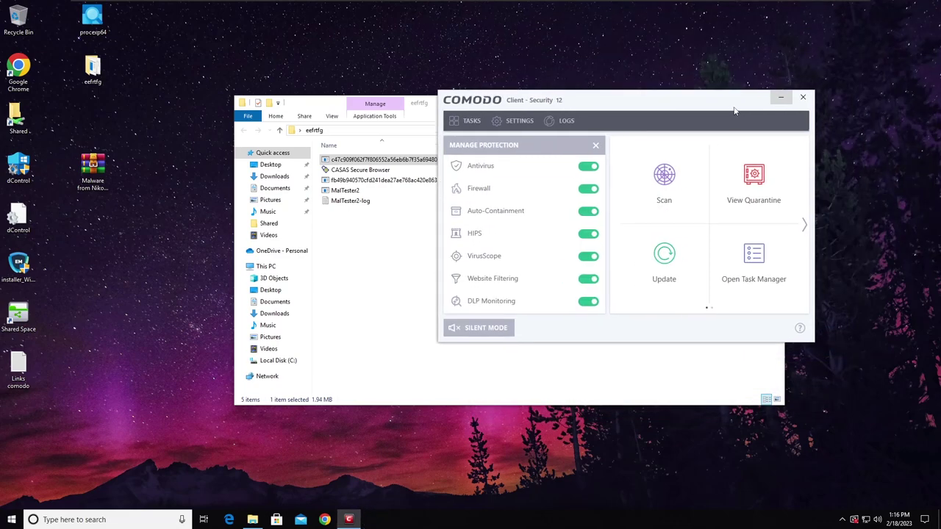
pyautogui.click(803, 97)
pyautogui.click(750, 99)
pyautogui.click(929, 8)
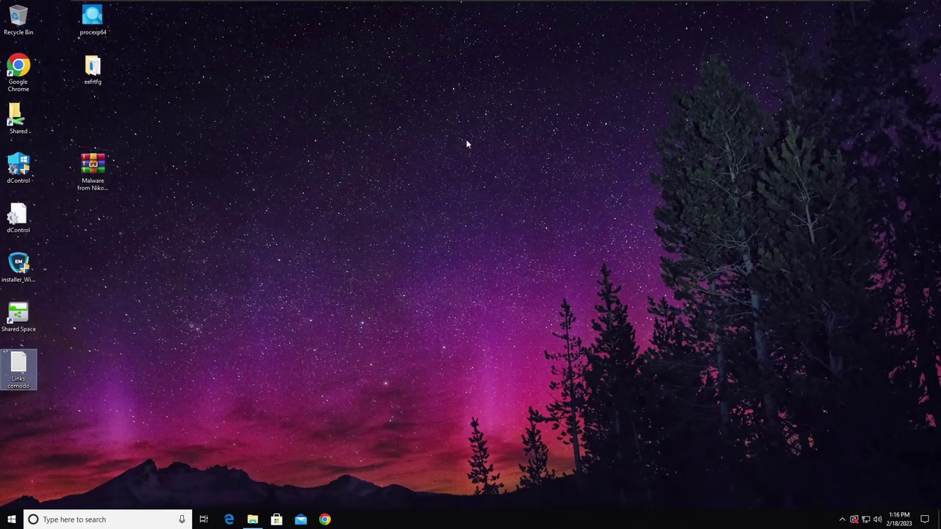
# Dismiss the virtual machine's power options and restart Windows from inside the guest.
pyautogui.click(230, 7)
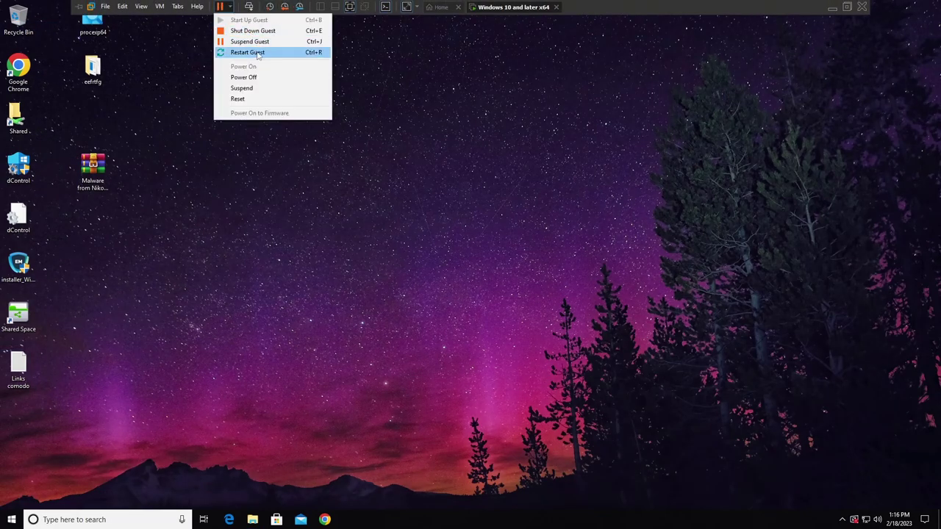
pyautogui.click(483, 189)
pyautogui.click(12, 520)
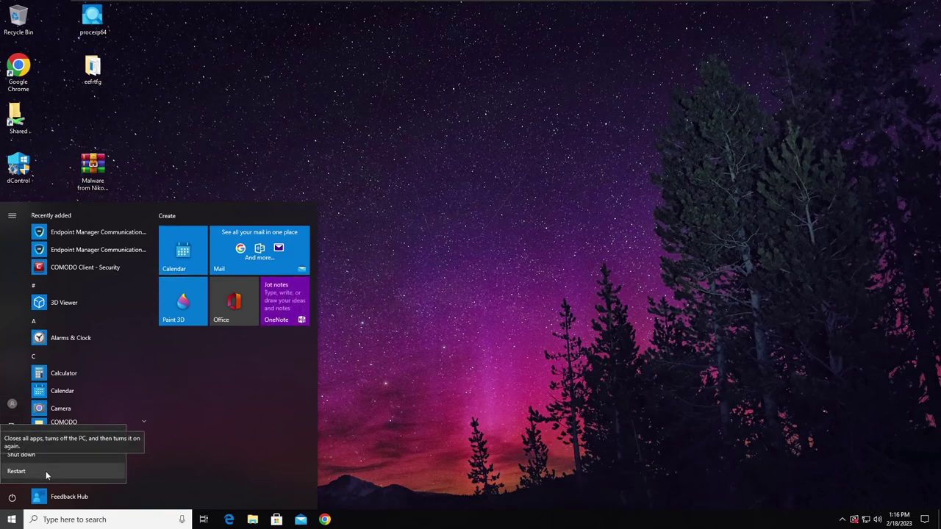
pyautogui.click(73, 463)
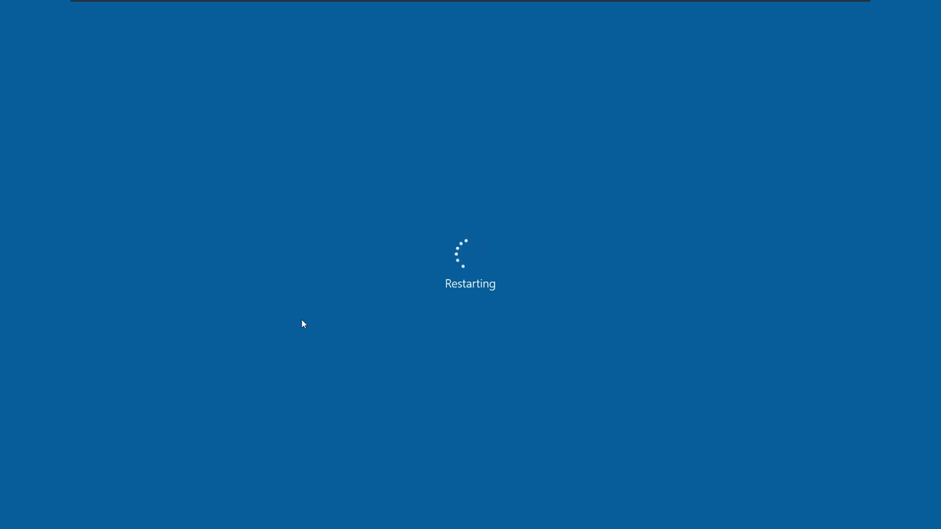
# Open the Links comodo file on the desktop, review its malware addresses, and close it.
pyautogui.moveTo(213, 122); pyautogui.dragTo(144, 137)
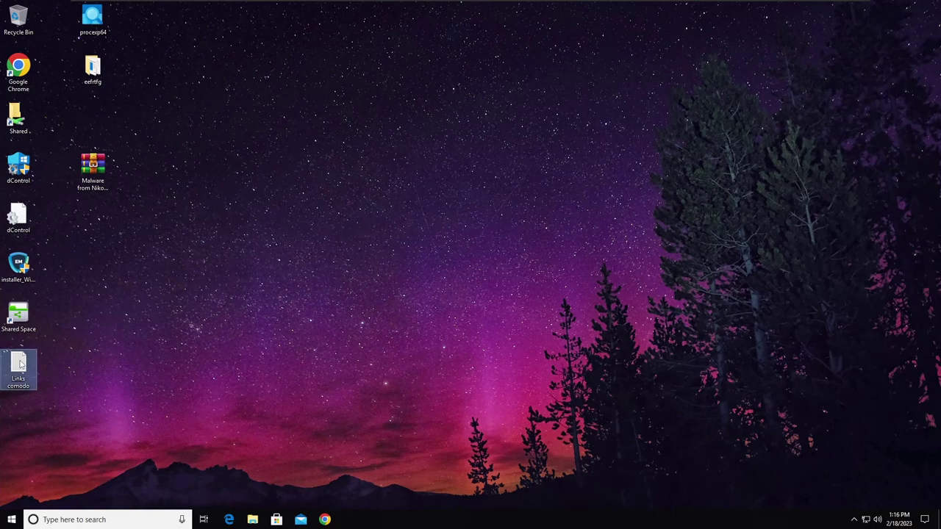
pyautogui.doubleClick(20, 364)
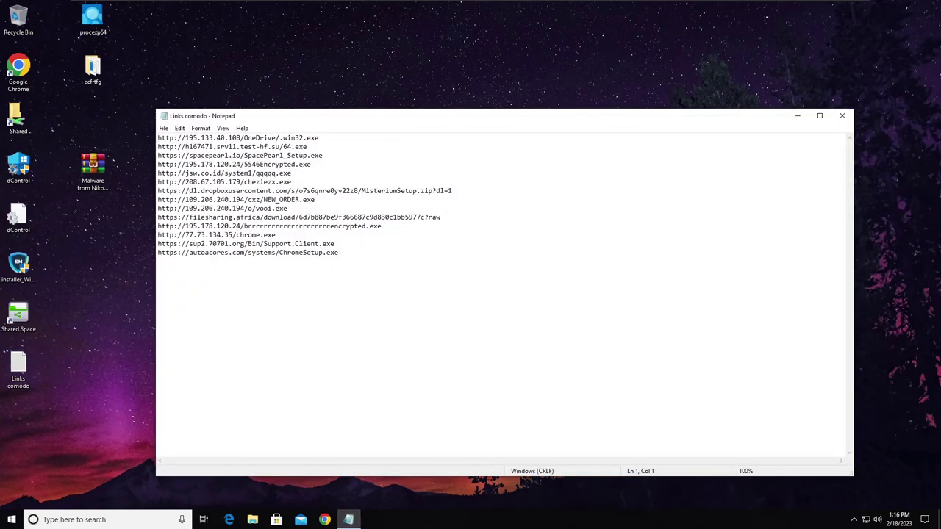
pyautogui.moveTo(159, 253); pyautogui.dragTo(157, 199)
pyautogui.click(843, 116)
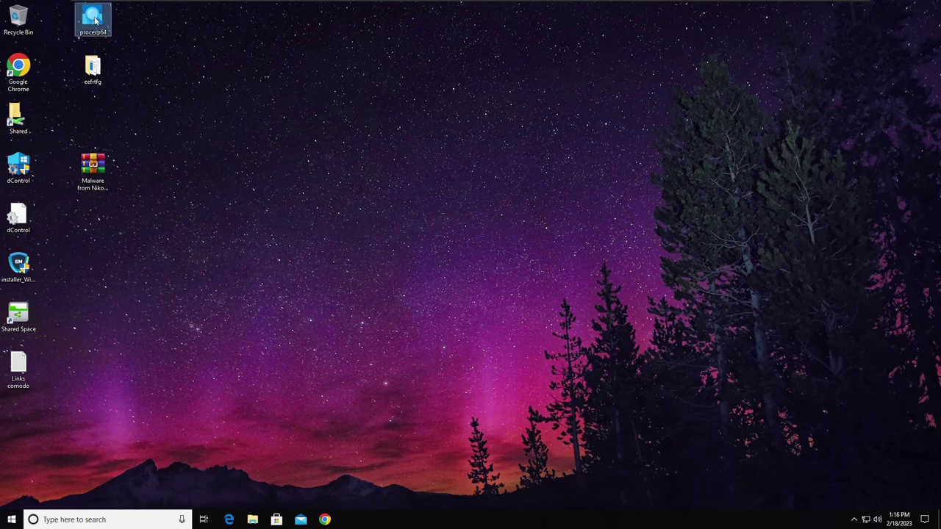
# Examine the running processes down to the end of the Process Explorer list and close the program.
pyautogui.scroll(-20, 648, 324)
pyautogui.moveTo(848, 298); pyautogui.dragTo(853, 383)
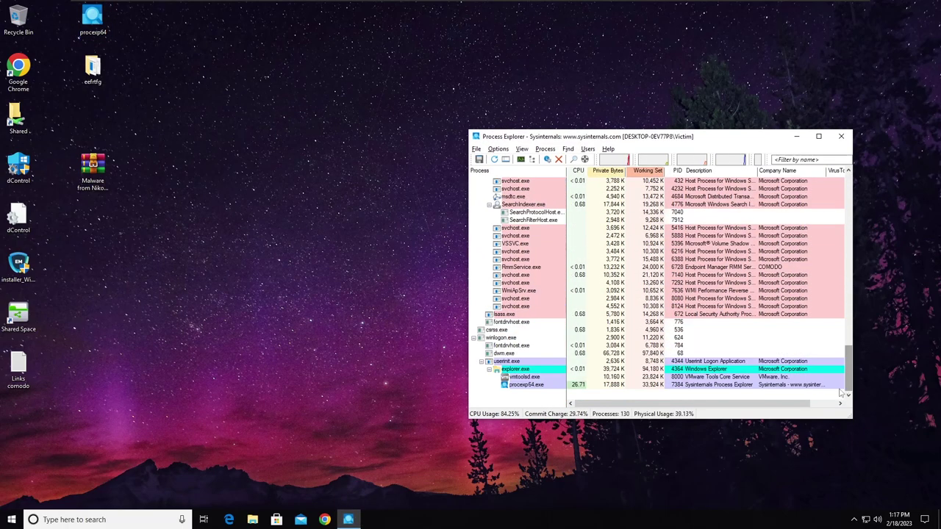
pyautogui.click(842, 137)
# Run procexp64 as administrator, check the end of its process list, and move its window aside.
pyautogui.rightClick(97, 23)
pyautogui.click(142, 43)
pyautogui.click(434, 326)
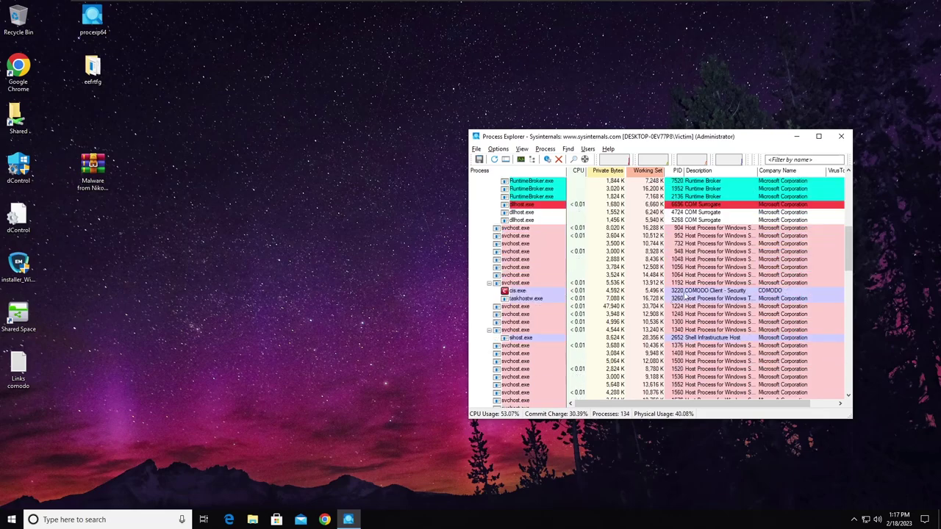
pyautogui.scroll(-10, 684, 295)
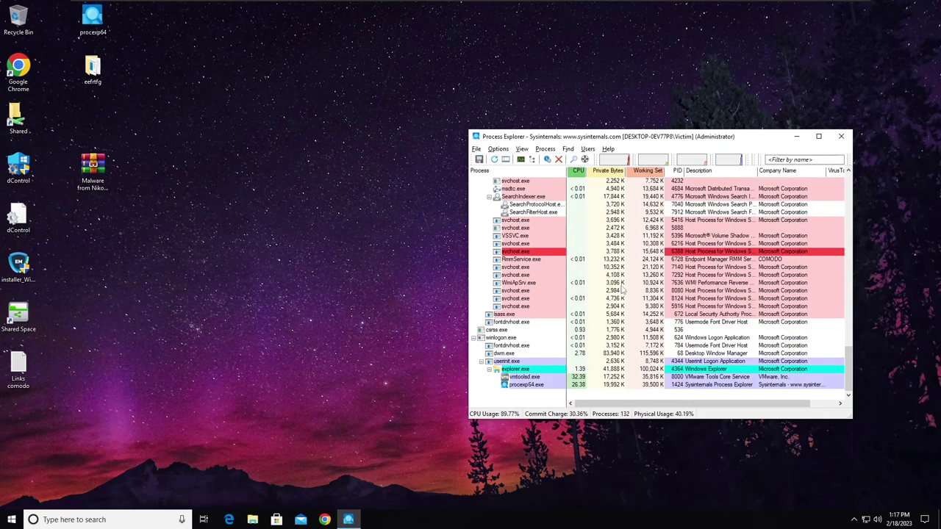
pyautogui.moveTo(701, 139); pyautogui.dragTo(769, 49)
pyautogui.click(85, 338)
# Open Comodo Client Security, turn off its Antivirus component, and accept the Advanced Settings.
pyautogui.click(855, 519)
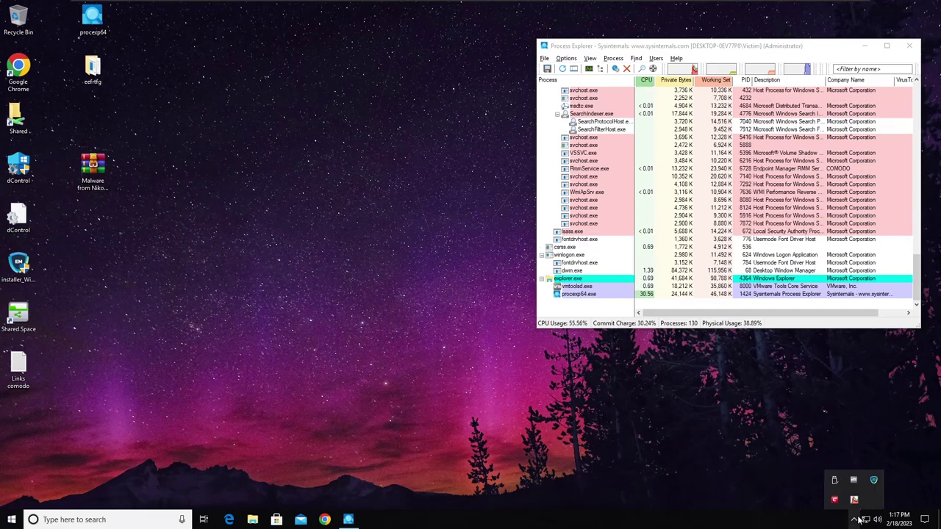
pyautogui.rightClick(839, 502)
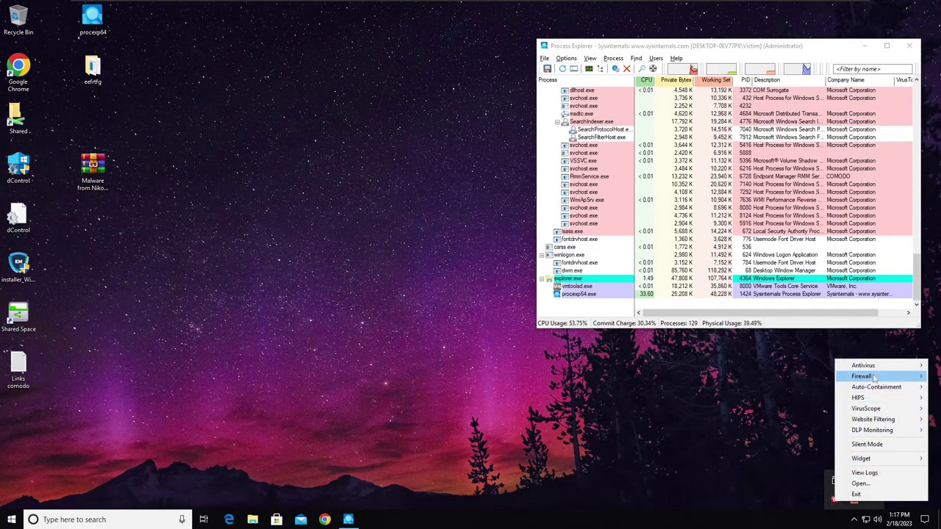
pyautogui.click(862, 484)
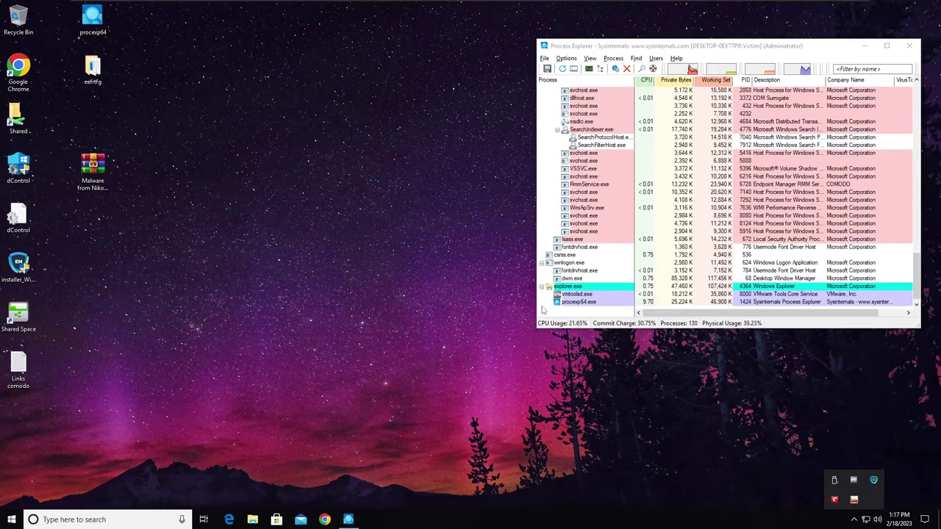
pyautogui.click(542, 308)
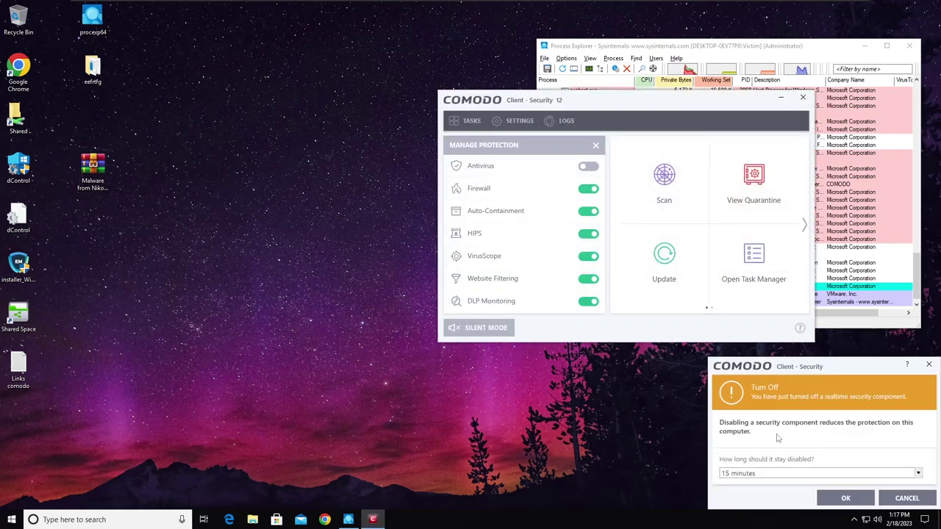
pyautogui.click(761, 474)
pyautogui.click(743, 512)
pyautogui.click(845, 497)
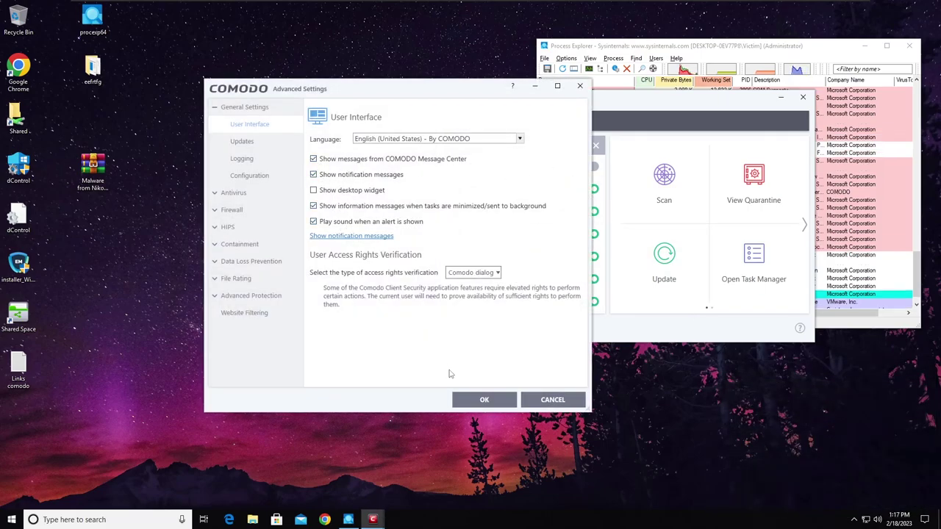
pyautogui.click(479, 399)
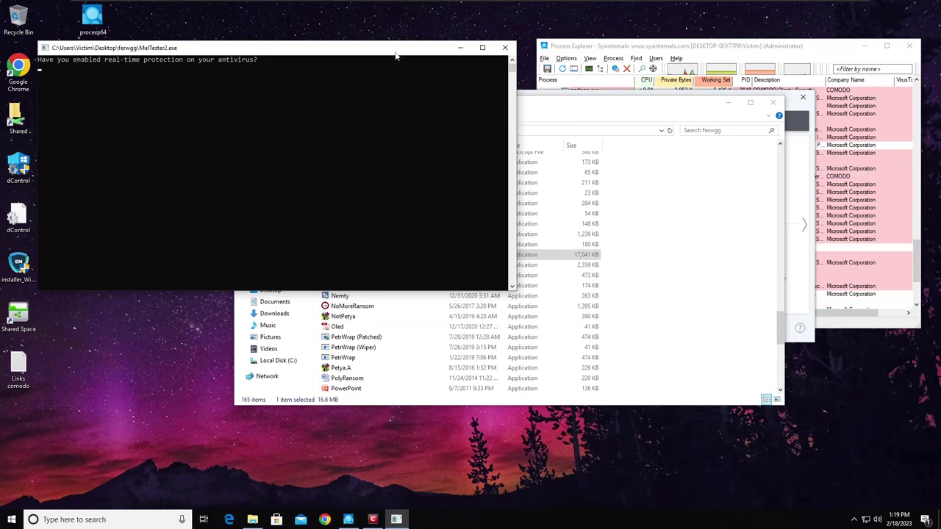
# Reposition the MalTester2 console, turn Comodo's Antivirus component back on, and minimize the Comodo window.
pyautogui.moveTo(371, 49); pyautogui.dragTo(789, 108)
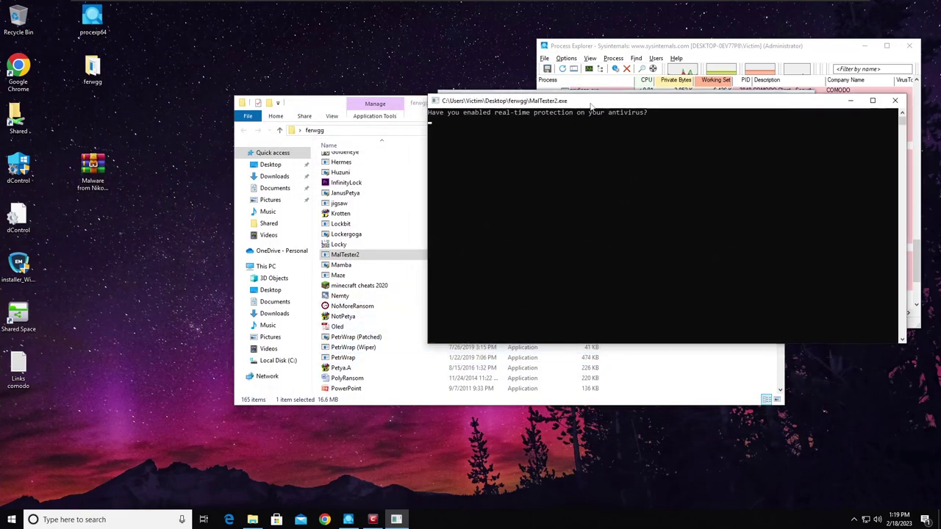
pyautogui.moveTo(591, 106); pyautogui.dragTo(305, 73)
pyautogui.click(372, 518)
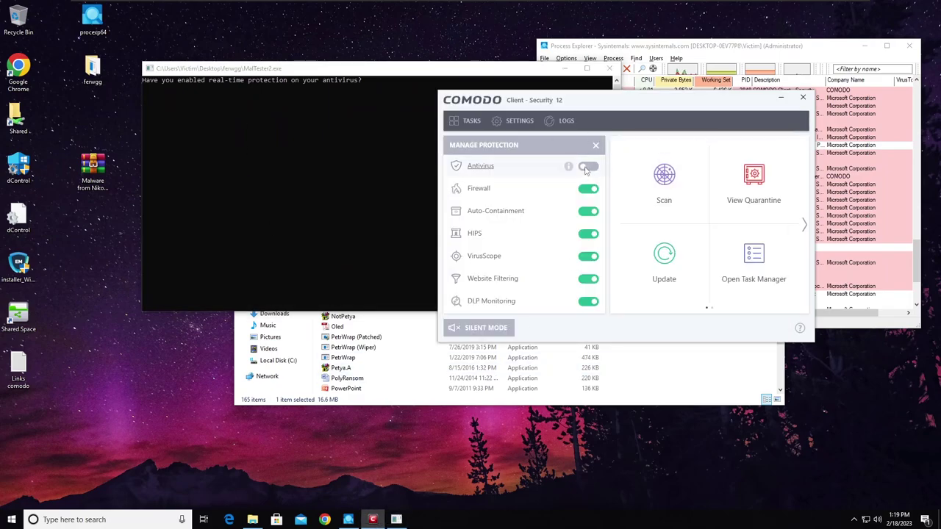
pyautogui.click(853, 520)
pyautogui.rightClick(838, 499)
pyautogui.click(813, 367)
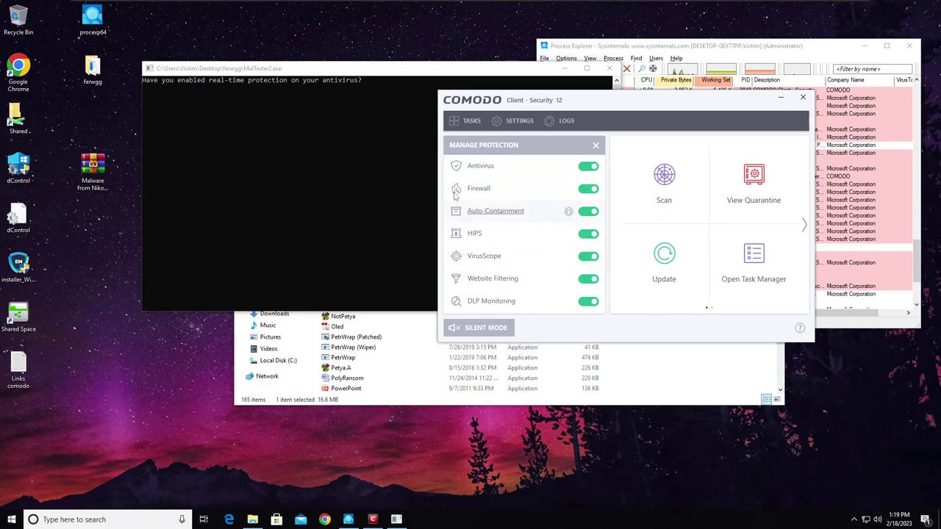
pyautogui.click(781, 97)
# Answer yes to MalTester2's real-time protection question to start executing the malware samples.
pyautogui.click(352, 66)
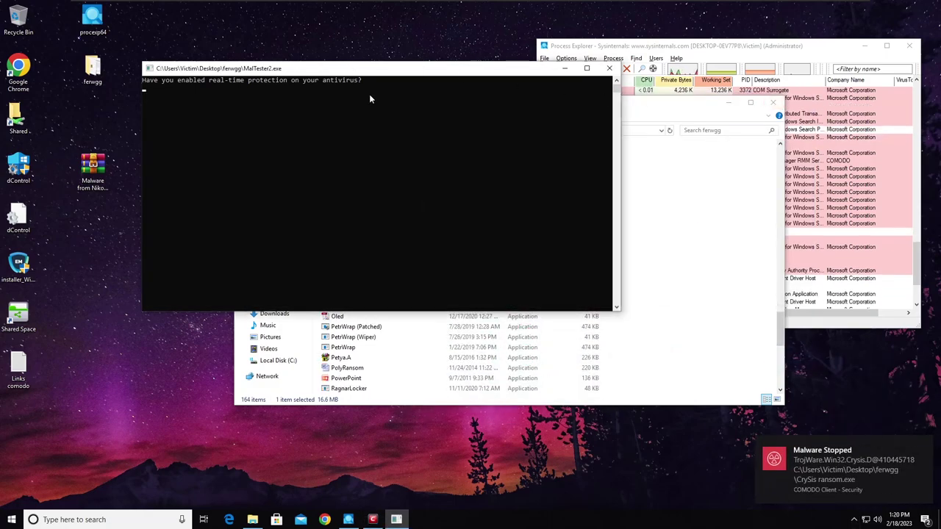
pyautogui.write('yes')
pyautogui.press('Return')
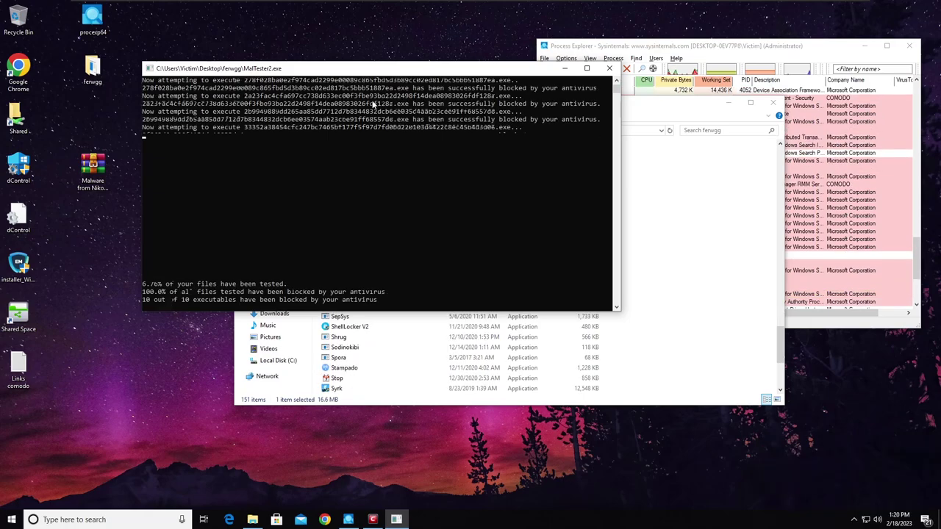
# Monitor the running processes in Process Explorer during the test and review MalTester2's final detection results.
pyautogui.click(752, 46)
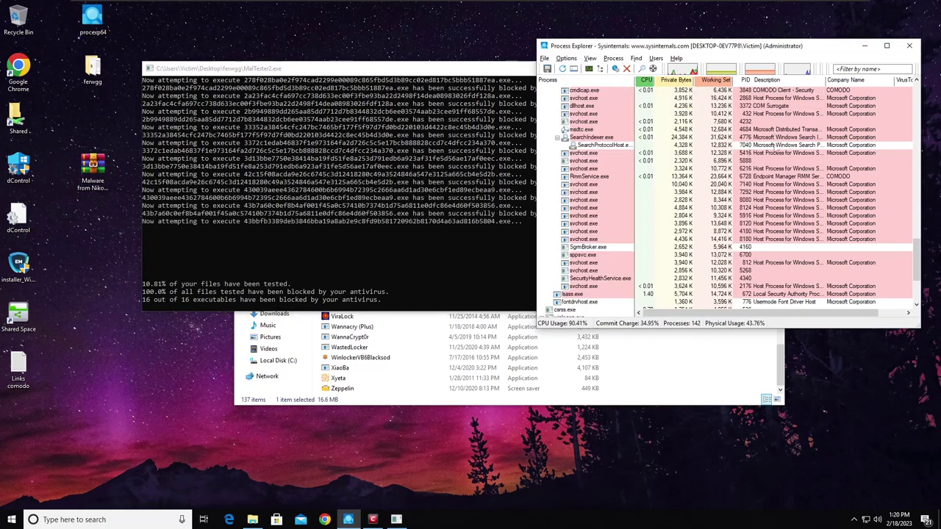
pyautogui.scroll(-4, 779, 162)
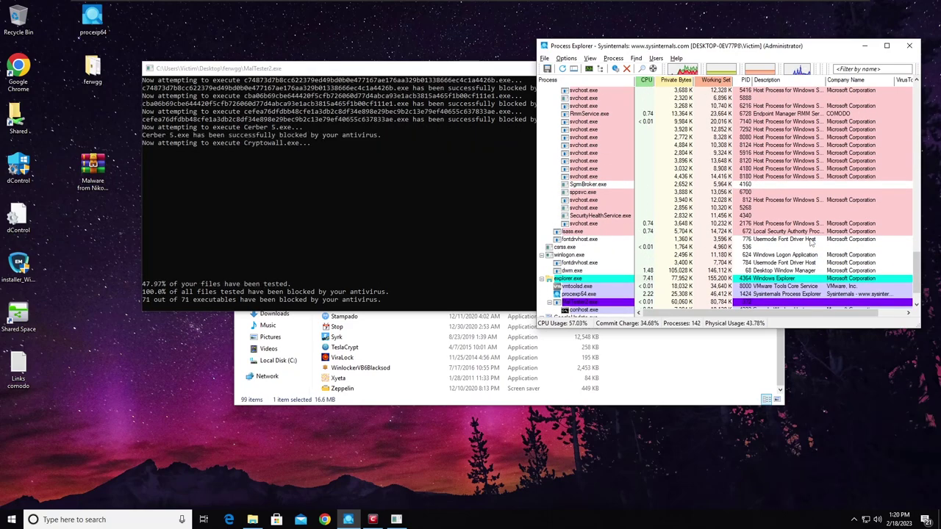
pyautogui.rightClick(810, 240)
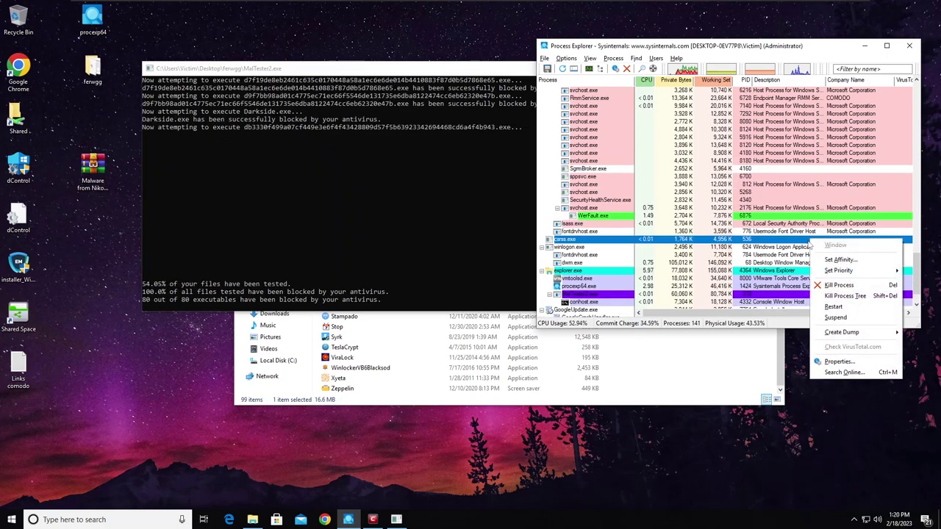
pyautogui.click(357, 253)
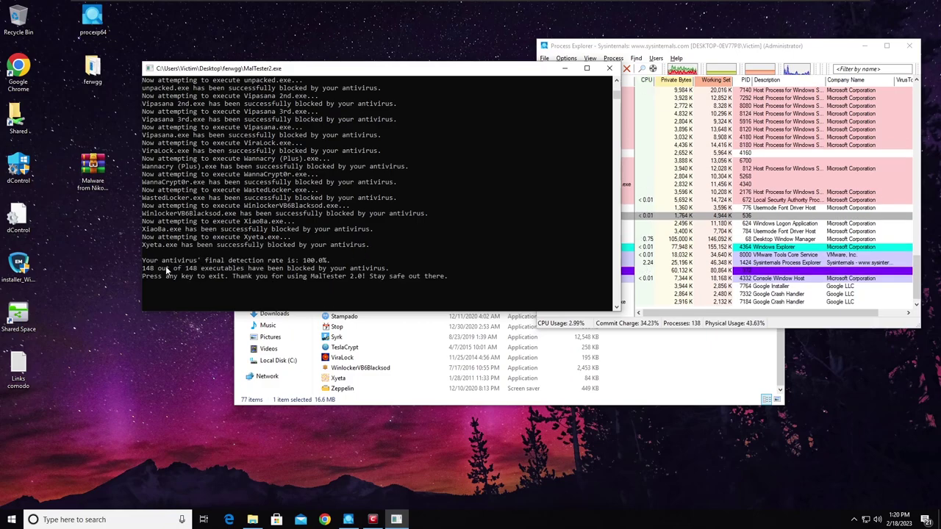
pyautogui.moveTo(246, 269); pyautogui.dragTo(391, 274)
pyautogui.click(486, 270)
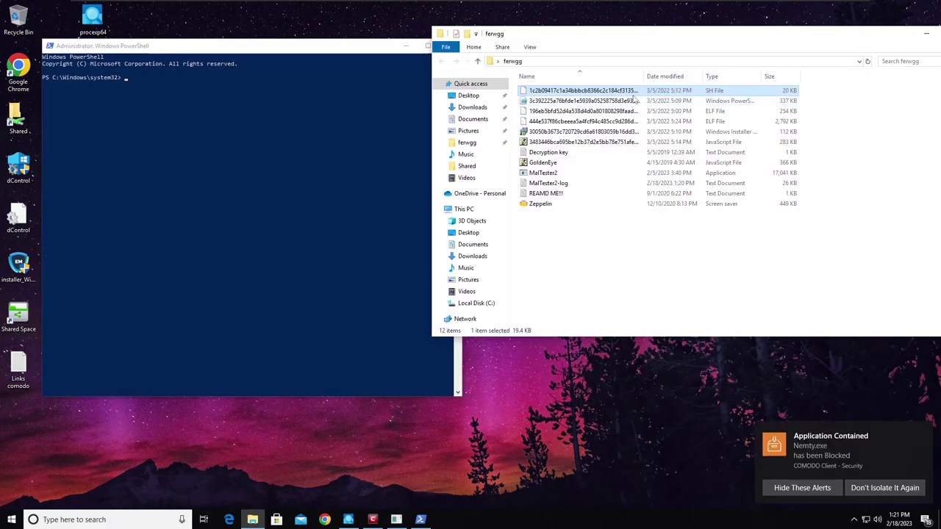
# Run the 3c392225… script from the ferwgg folder with PowerShell, close the PowerShell window, and dismiss the Comodo notification.
pyautogui.click(631, 100)
pyautogui.rightClick(631, 99)
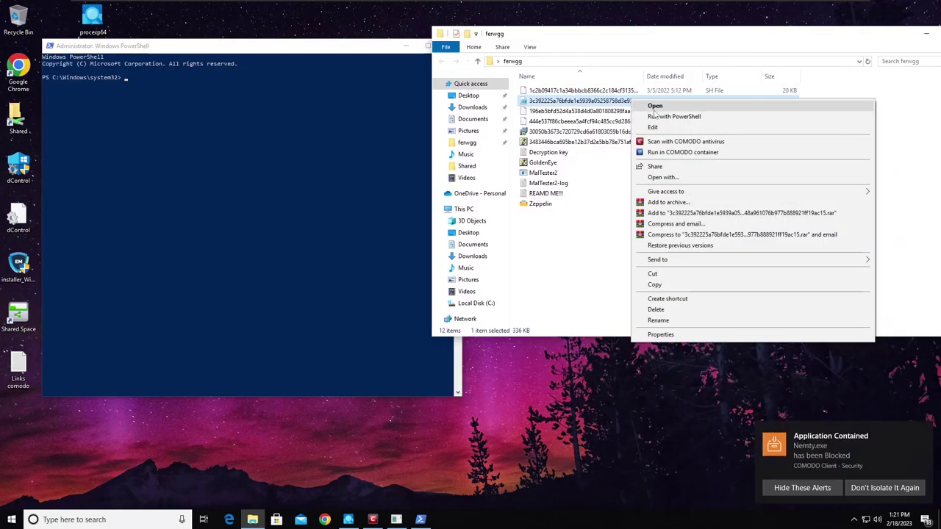
pyautogui.click(662, 117)
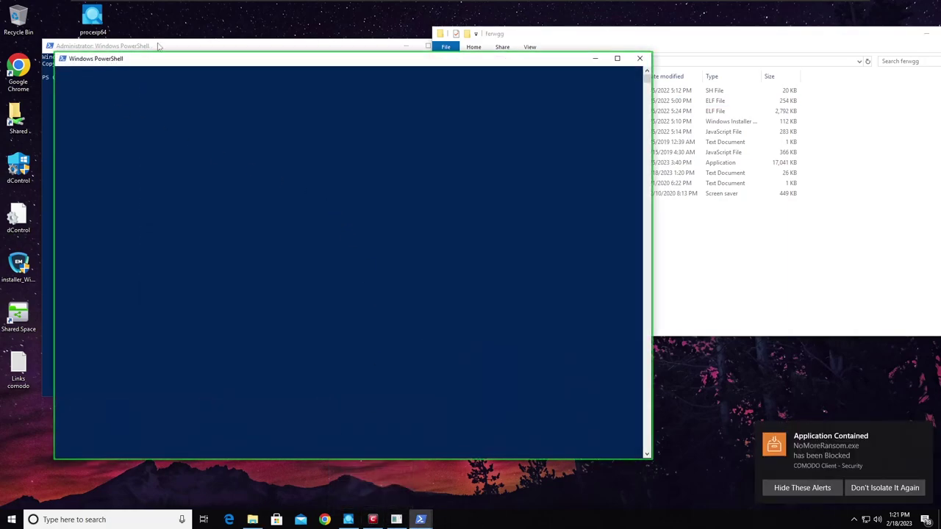
pyautogui.click(451, 46)
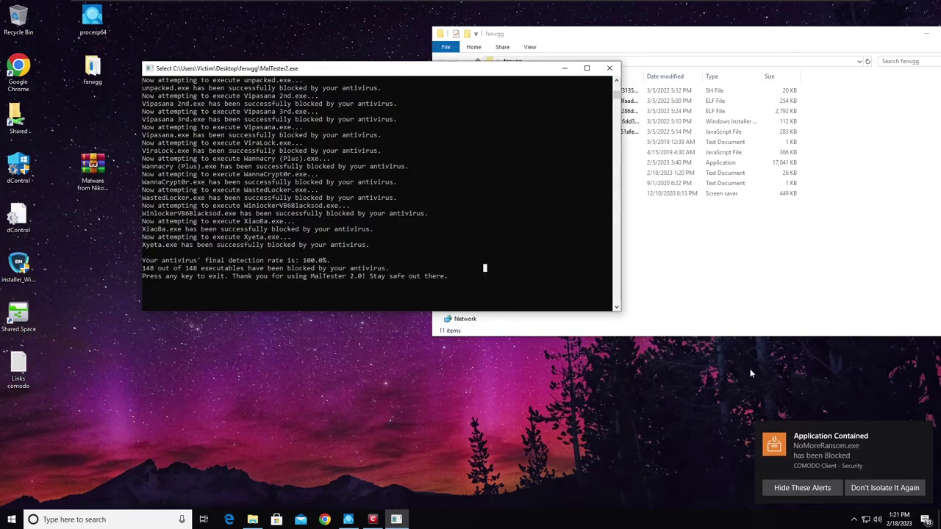
pyautogui.click(837, 436)
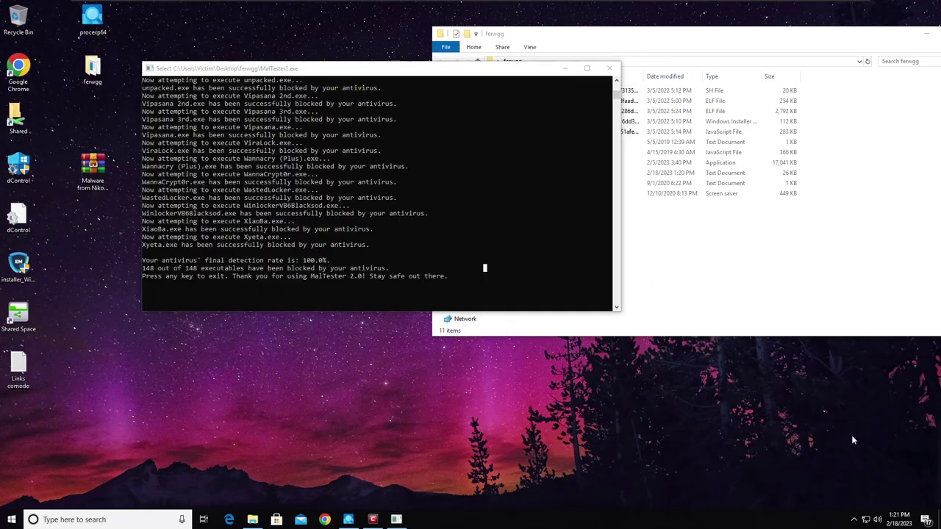
# Try to run the 3483446bca… JavaScript file in the ferwgg folder and dismiss the Windows Script Host dialog.
pyautogui.click(626, 223)
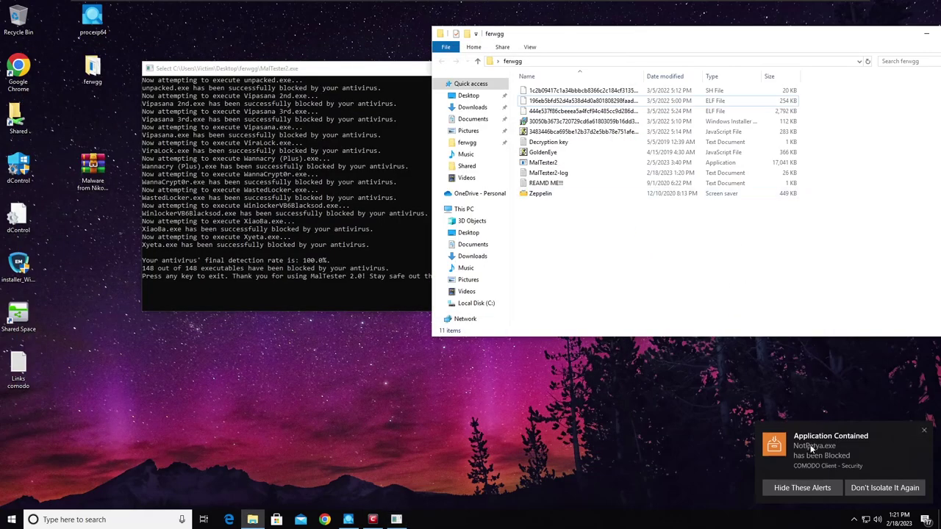
pyautogui.rightClick(601, 132)
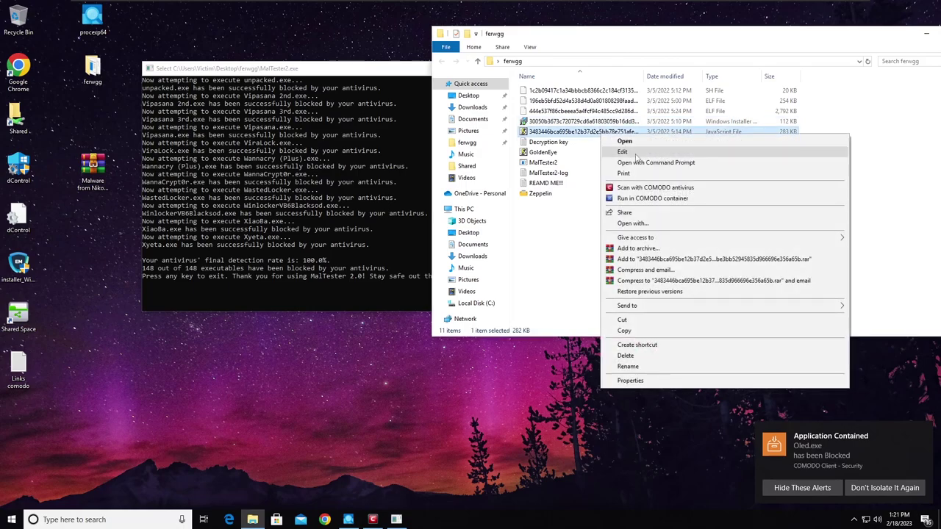
pyautogui.click(638, 152)
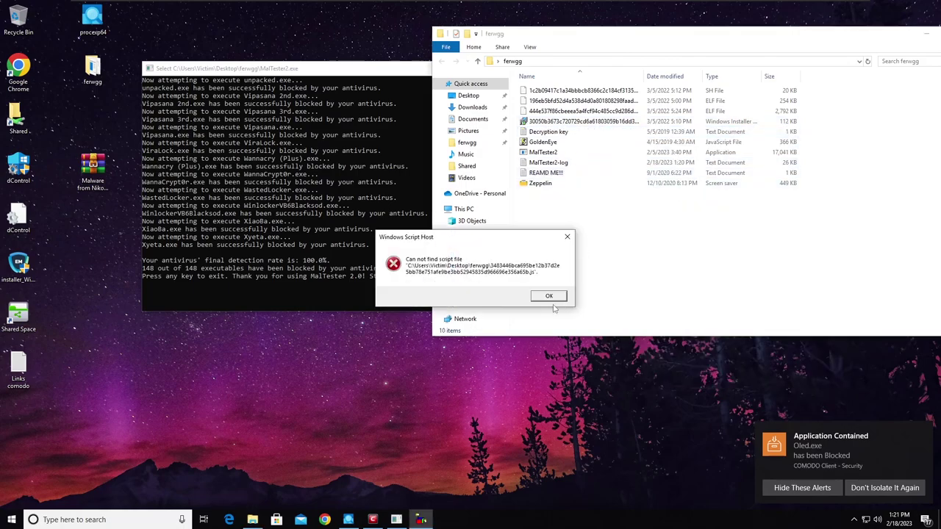
pyautogui.click(548, 297)
# Try to install the 30050b3673… Windows Installer package in the ferwgg folder and dismiss the Windows Installer dialog.
pyautogui.click(566, 122)
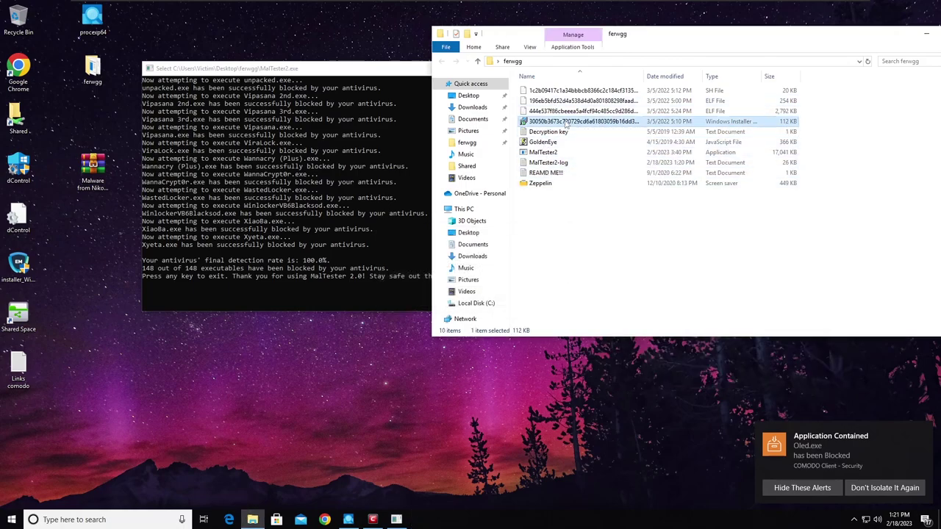
pyautogui.rightClick(566, 124)
pyautogui.click(595, 134)
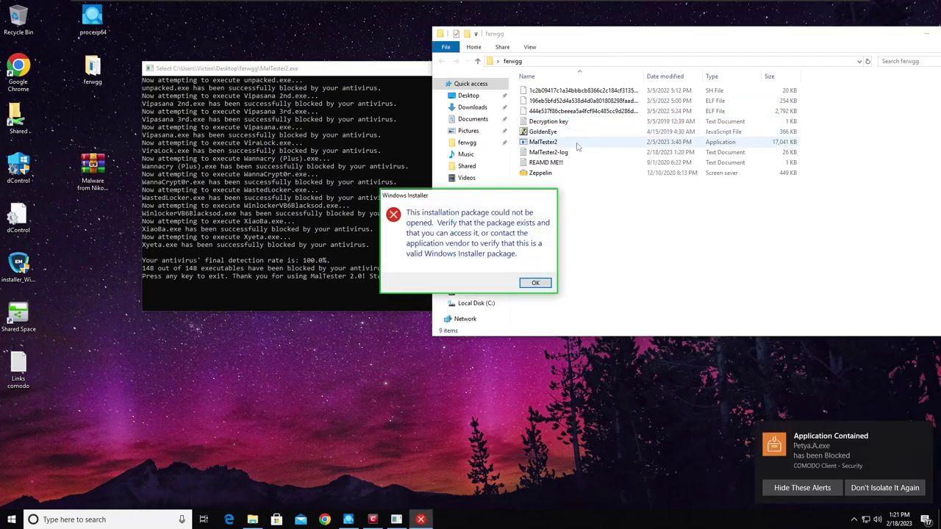
pyautogui.click(534, 283)
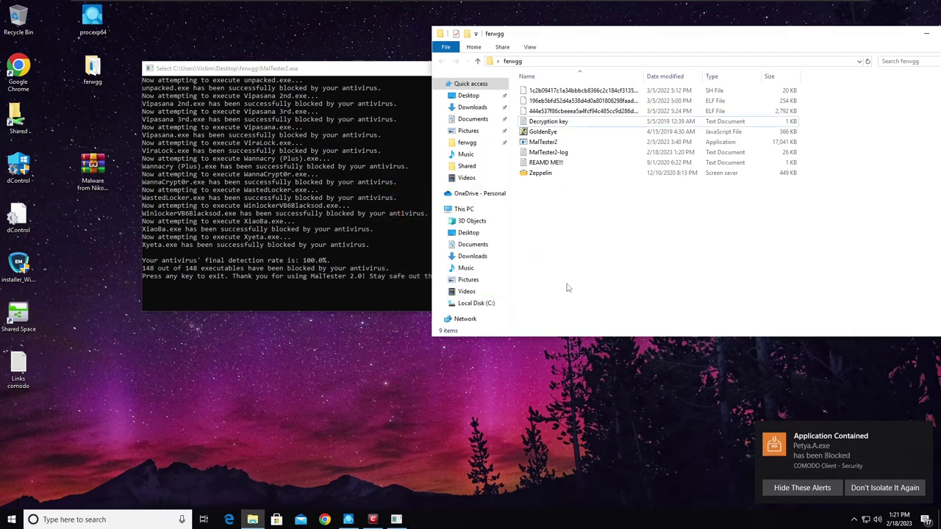
# Dismiss the series of Comodo notifications about contained applications one after another.
pyautogui.click(924, 435)
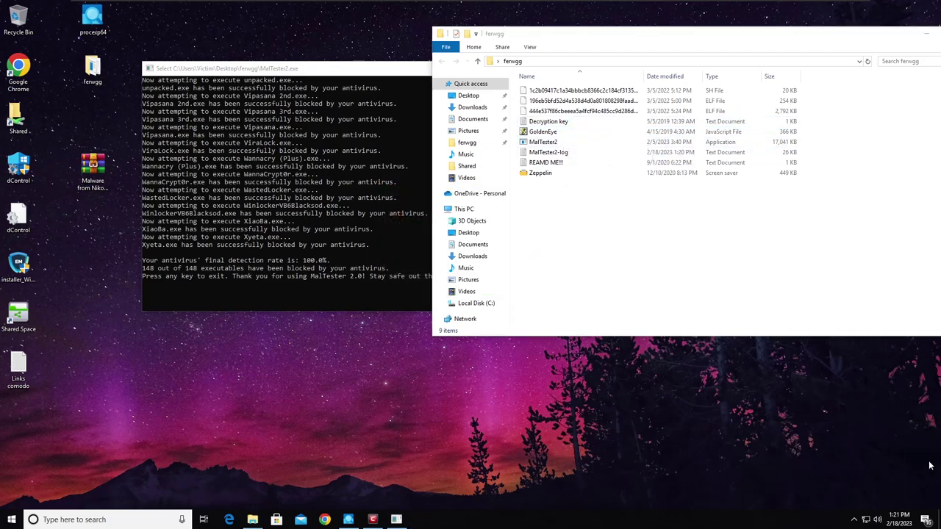
pyautogui.click(922, 468)
pyautogui.click(933, 459)
pyautogui.click(910, 458)
pyautogui.click(911, 467)
pyautogui.click(922, 456)
pyautogui.moveTo(804, 457); pyautogui.dragTo(940, 457)
pyautogui.moveTo(819, 459); pyautogui.dragTo(937, 464)
pyautogui.moveTo(832, 465); pyautogui.dragTo(931, 457)
pyautogui.moveTo(830, 466); pyautogui.dragTo(940, 480)
pyautogui.moveTo(823, 466); pyautogui.dragTo(927, 476)
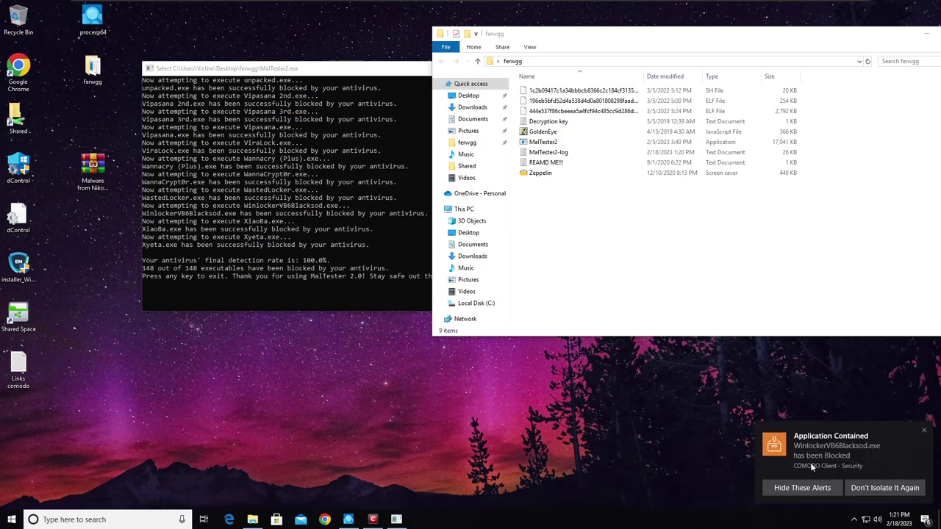
pyautogui.moveTo(810, 465); pyautogui.dragTo(923, 463)
pyautogui.moveTo(818, 469); pyautogui.dragTo(937, 470)
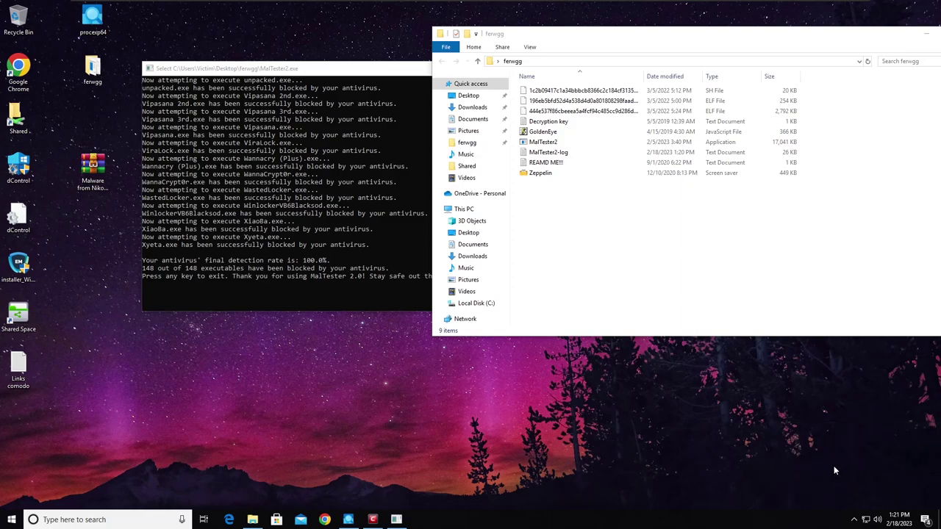
# Dismiss the remaining Comodo malware notifications and clear them from the notification center.
pyautogui.moveTo(826, 466); pyautogui.dragTo(936, 471)
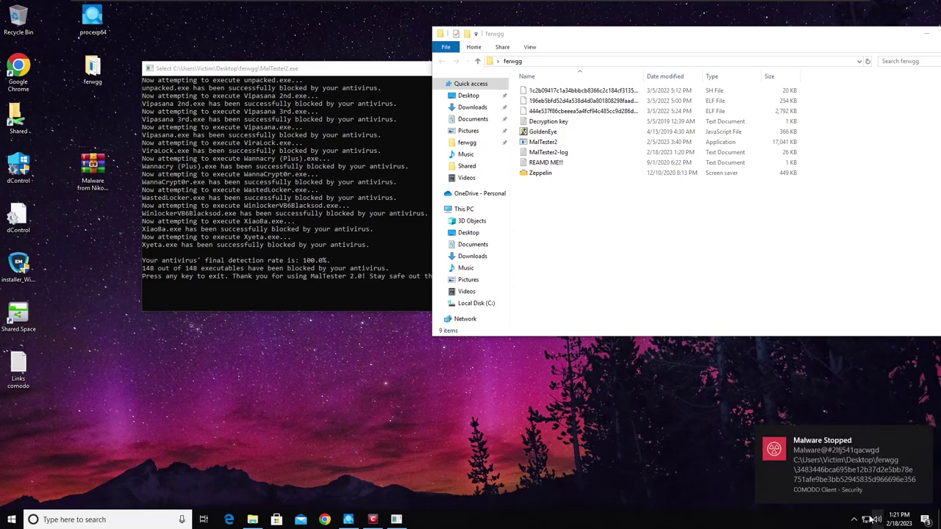
pyautogui.click(765, 478)
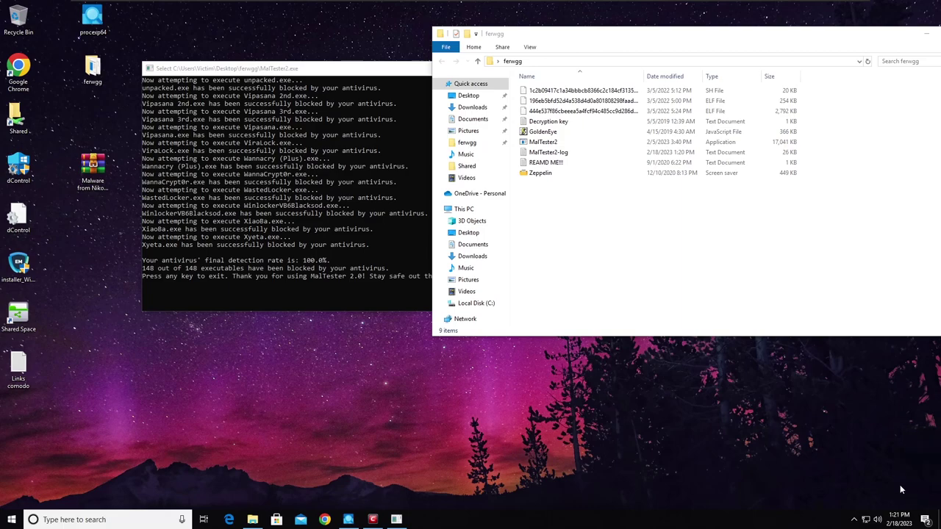
pyautogui.click(903, 471)
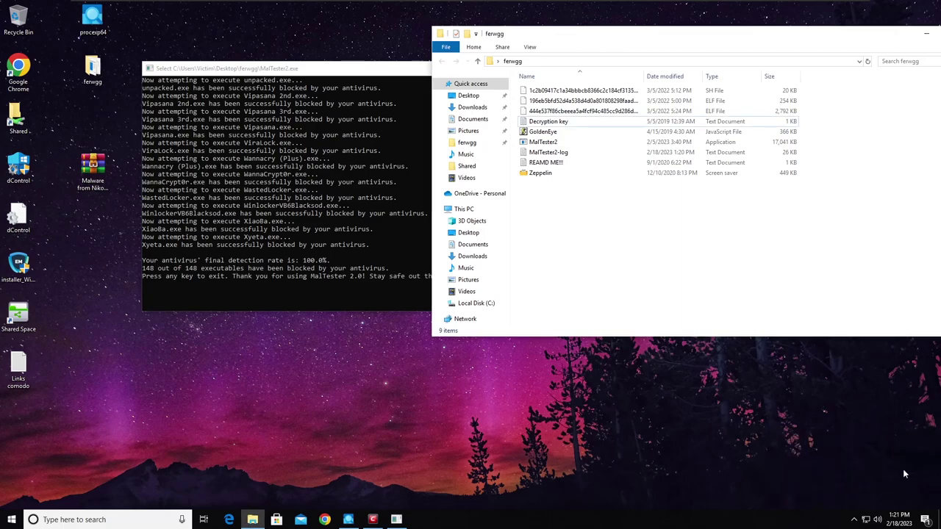
pyautogui.click(925, 520)
pyautogui.moveTo(839, 67); pyautogui.dragTo(919, 70)
pyautogui.click(642, 215)
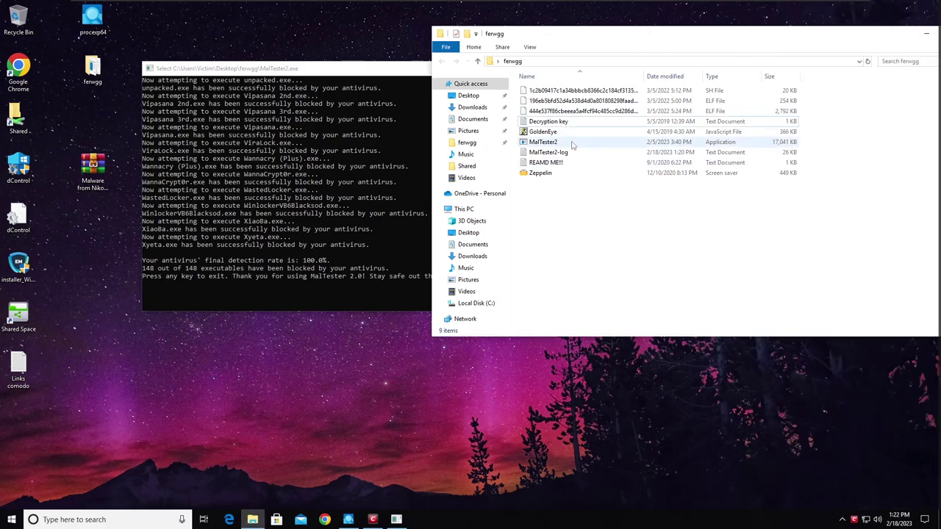
# Try to run the GoldenEye JavaScript file in the ferwgg folder.
pyautogui.rightClick(567, 134)
pyautogui.rightClick(555, 132)
pyautogui.click(582, 142)
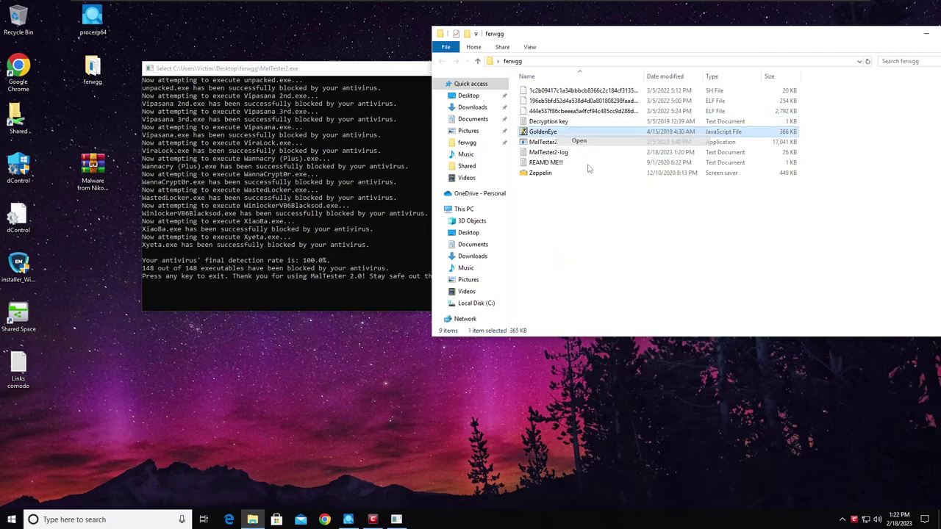
pyautogui.click(537, 295)
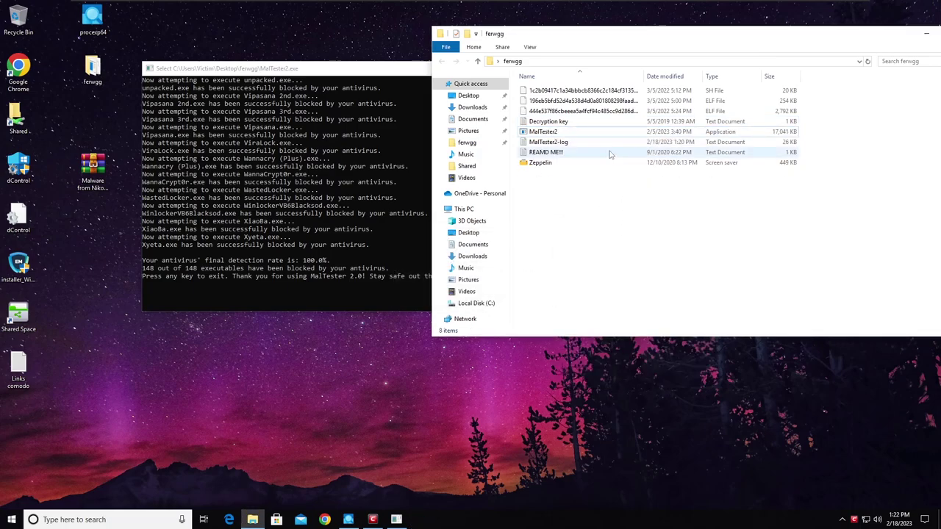
# Test the Zeppelin screen saver file in the ferwgg folder, dismiss the error dialog and refresh the folder.
pyautogui.rightClick(584, 162)
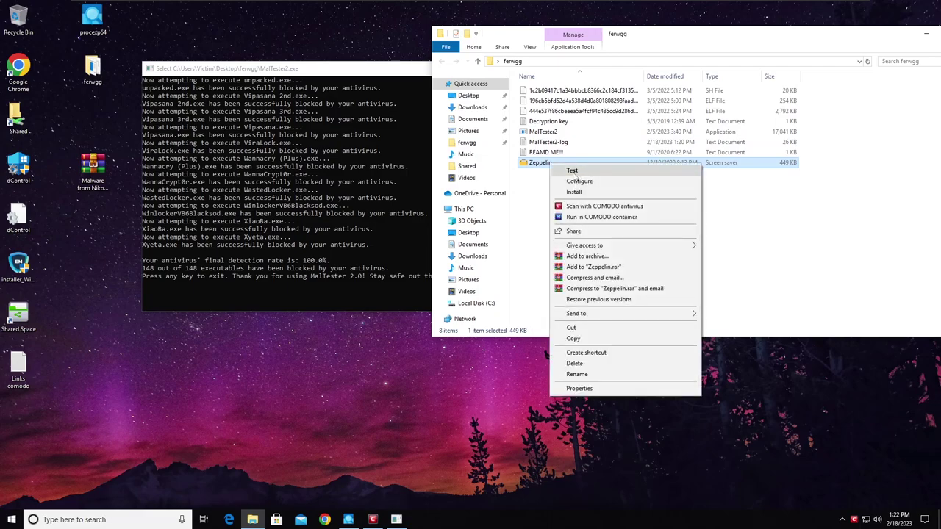
pyautogui.click(599, 199)
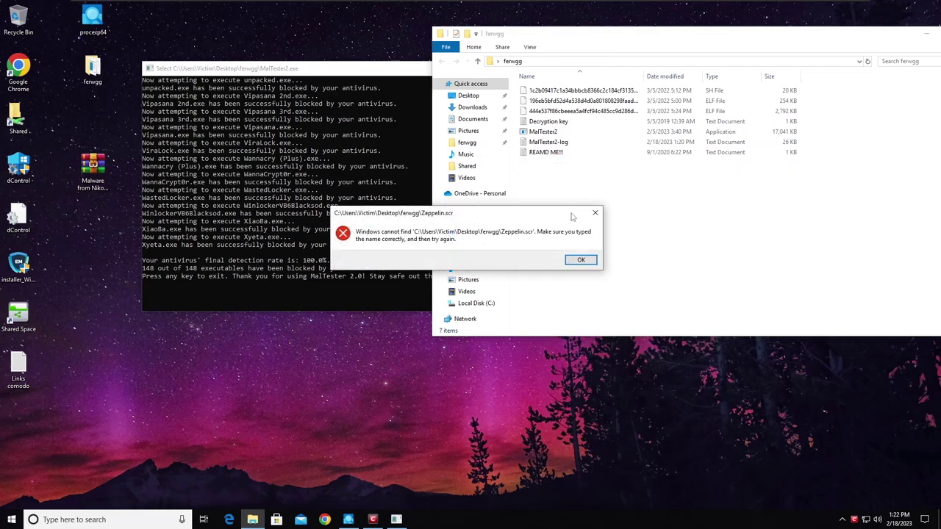
pyautogui.click(580, 260)
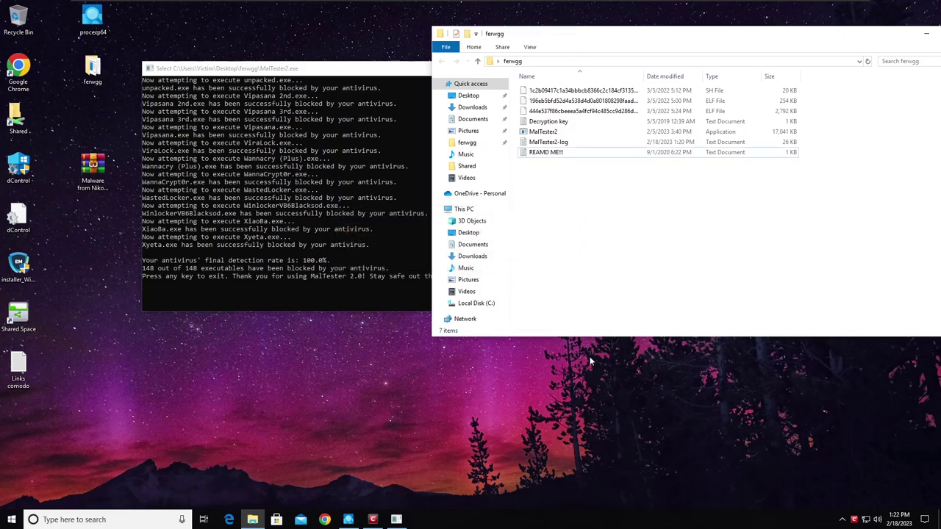
pyautogui.rightClick(534, 260)
pyautogui.click(581, 300)
# Check the hidden tray icons, then close the MalTester2 console and the ferwgg folder window.
pyautogui.click(843, 520)
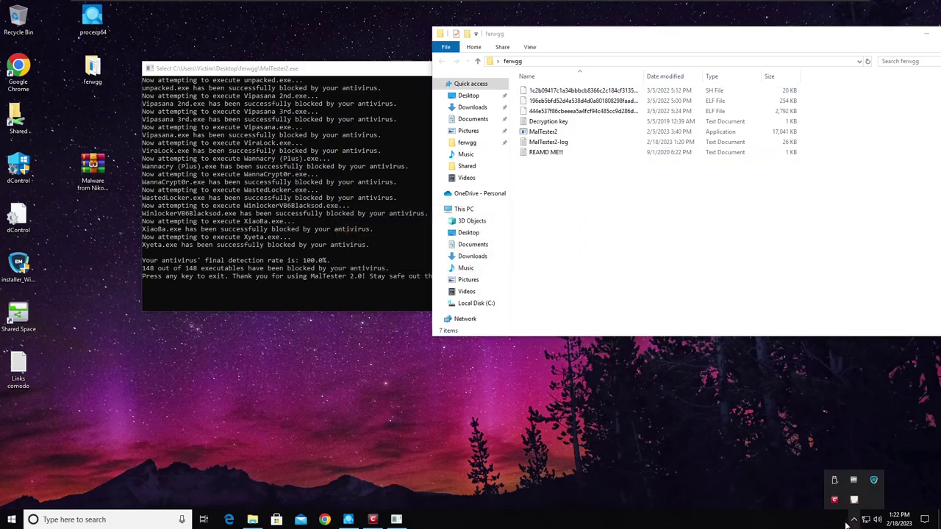
pyautogui.rightClick(834, 501)
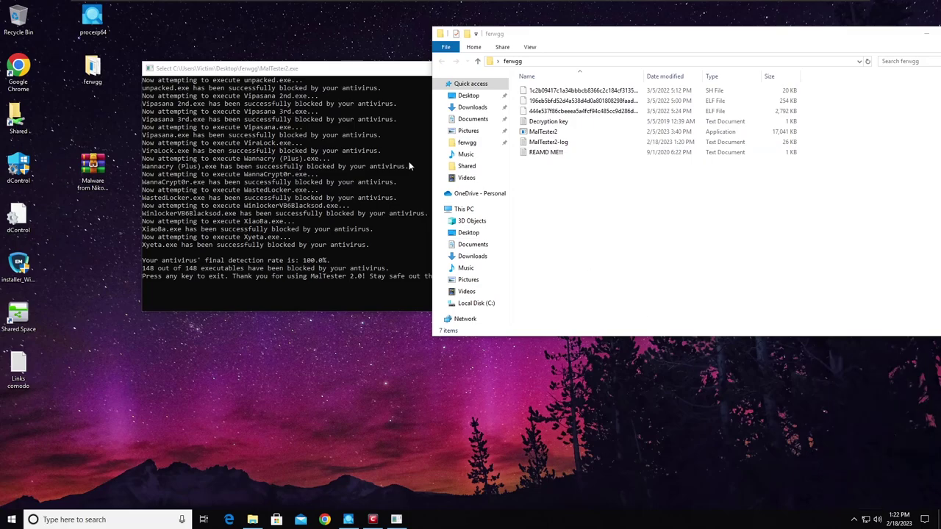
pyautogui.click(376, 74)
pyautogui.click(610, 69)
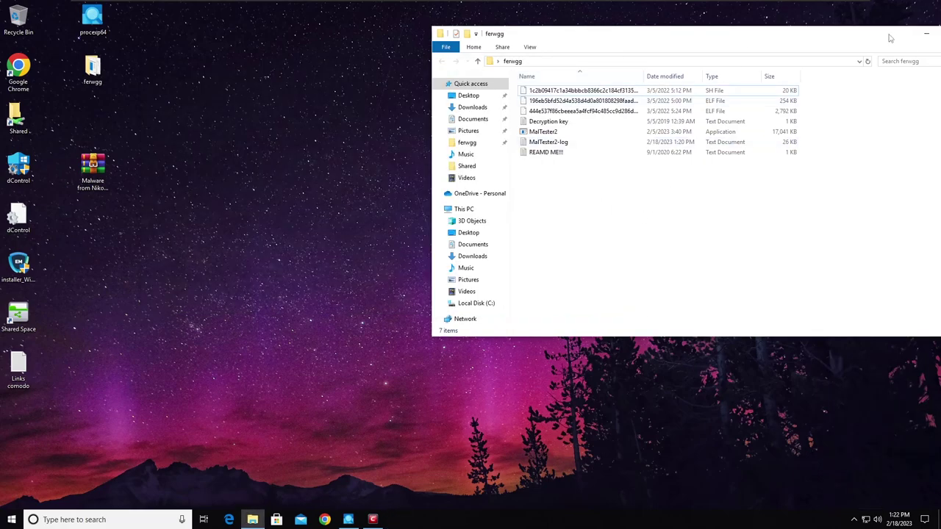
pyautogui.moveTo(888, 36); pyautogui.dragTo(566, 84)
pyautogui.click(719, 63)
pyautogui.scroll(-2, 636, 254)
pyautogui.click(866, 45)
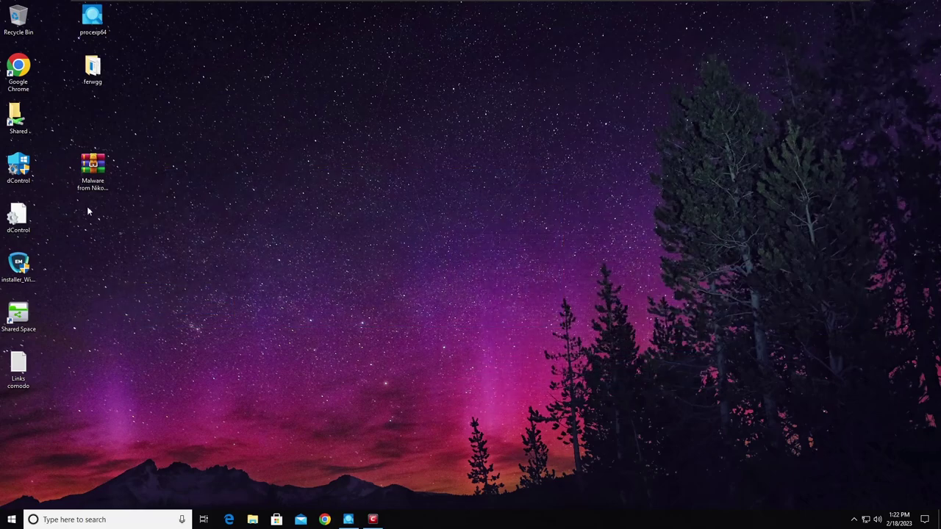
# Move the ferwgg folder and the malware archive to the Recycle Bin and empty it permanently.
pyautogui.moveTo(101, 268); pyautogui.dragTo(101, 66)
pyautogui.moveTo(114, 216); pyautogui.dragTo(24, 19)
pyautogui.rightClick(24, 18)
pyautogui.click(63, 39)
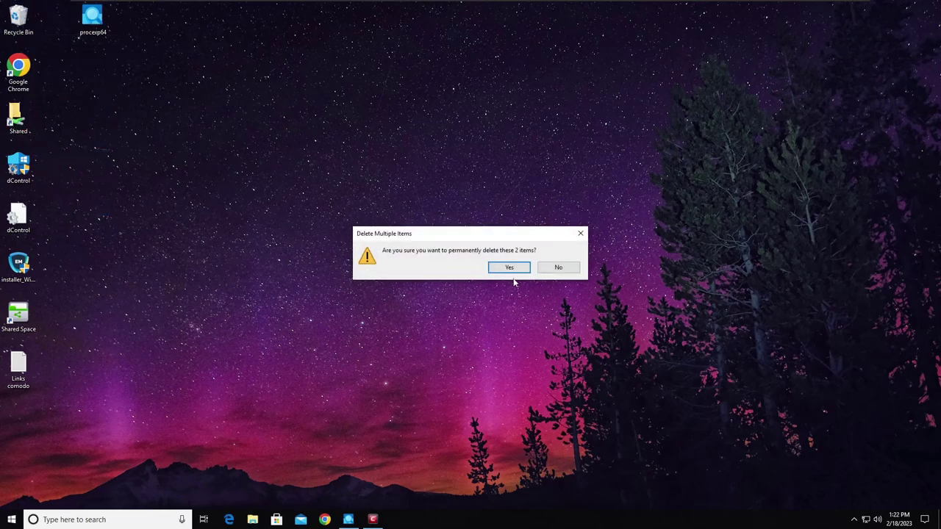
pyautogui.click(508, 269)
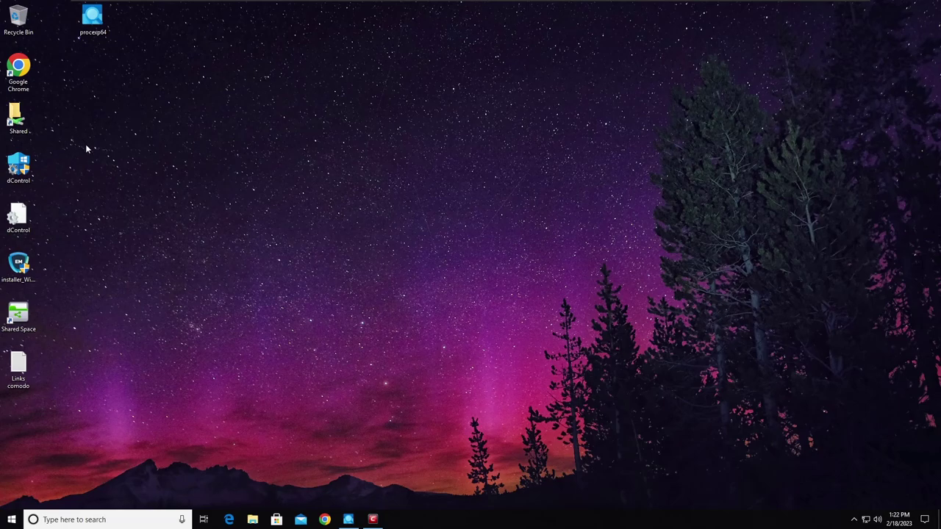
# Move both dControl items from the desktop to the Recycle Bin and empty it permanently.
pyautogui.moveTo(83, 234); pyautogui.dragTo(20, 18)
pyautogui.rightClick(21, 19)
pyautogui.click(63, 37)
pyautogui.click(504, 272)
# Rearrange the installer, Shared Space and Links comodo icons to close the gaps in the first desktop column.
pyautogui.moveTo(61, 411); pyautogui.dragTo(1, 265)
pyautogui.moveTo(18, 313); pyautogui.dragTo(21, 261)
pyautogui.click(82, 232)
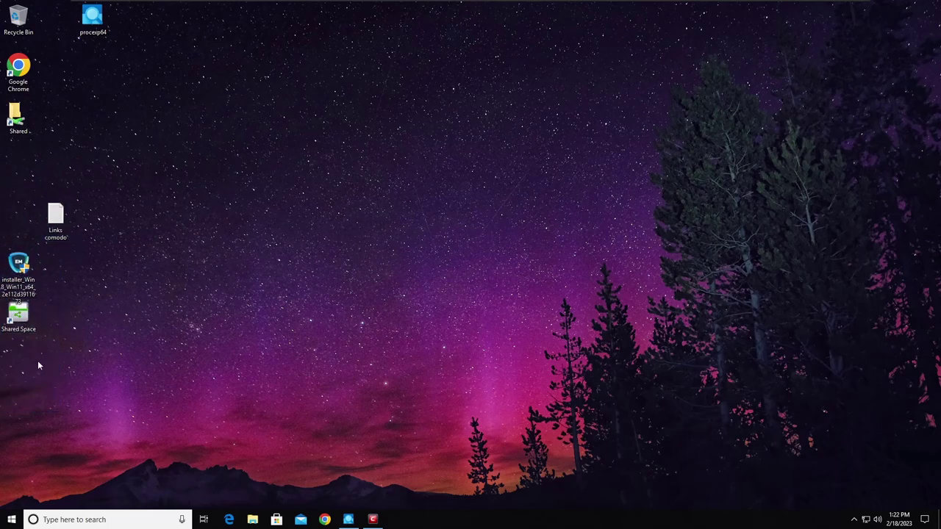
pyautogui.moveTo(39, 357); pyautogui.dragTo(6, 259)
pyautogui.moveTo(20, 266); pyautogui.dragTo(20, 168)
pyautogui.click(97, 197)
pyautogui.moveTo(56, 219); pyautogui.dragTo(16, 275)
pyautogui.click(83, 324)
pyautogui.click(11, 519)
pyautogui.click(293, 454)
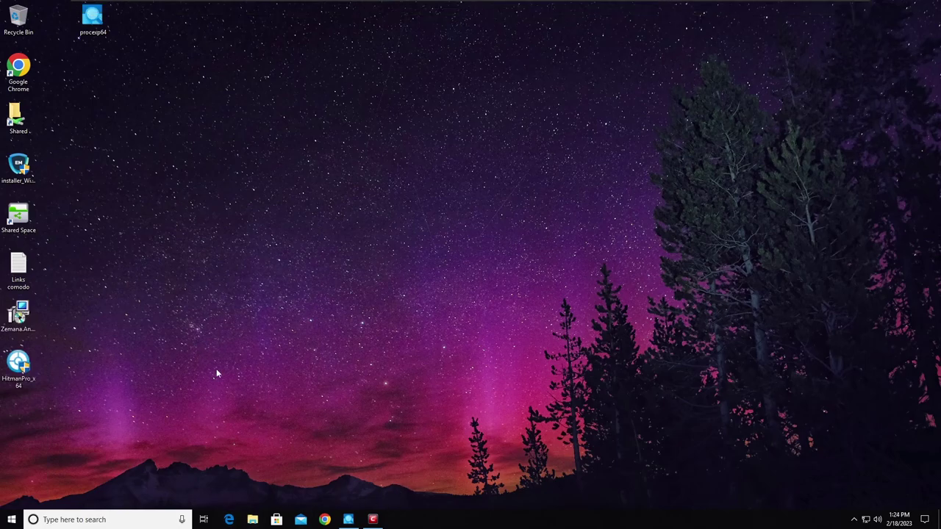
# Open HitmanPro_x64 and the Zemana AntiMalware setup from the desktop.
pyautogui.rightClick(19, 364)
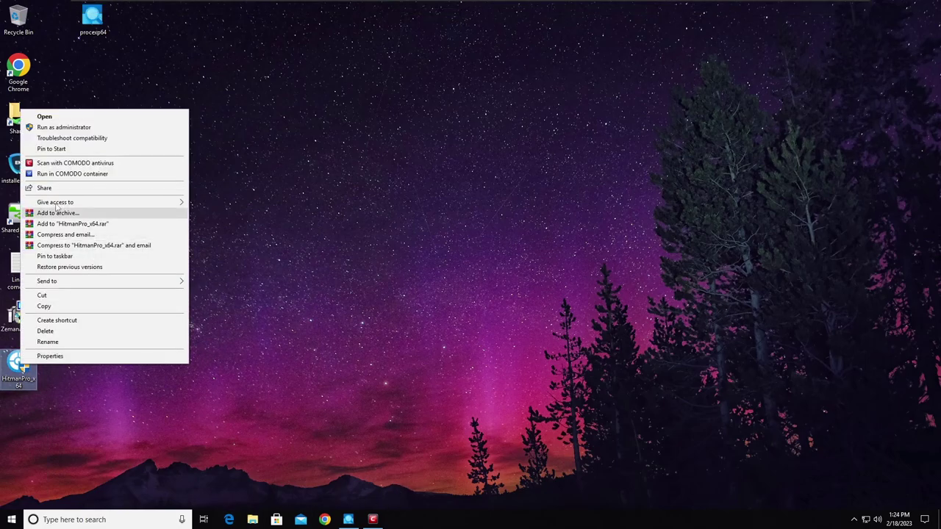
pyautogui.click(45, 123)
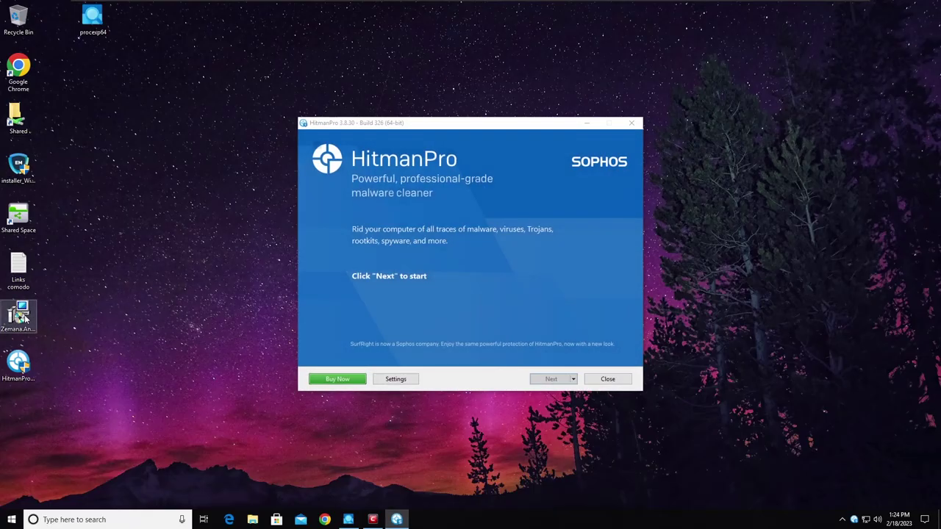
pyautogui.rightClick(24, 318)
pyautogui.click(66, 78)
# Install Zemana AntiMalware 3.2.28 in the default folder with a desktop shortcut and launch it.
pyautogui.click(444, 326)
pyautogui.click(482, 284)
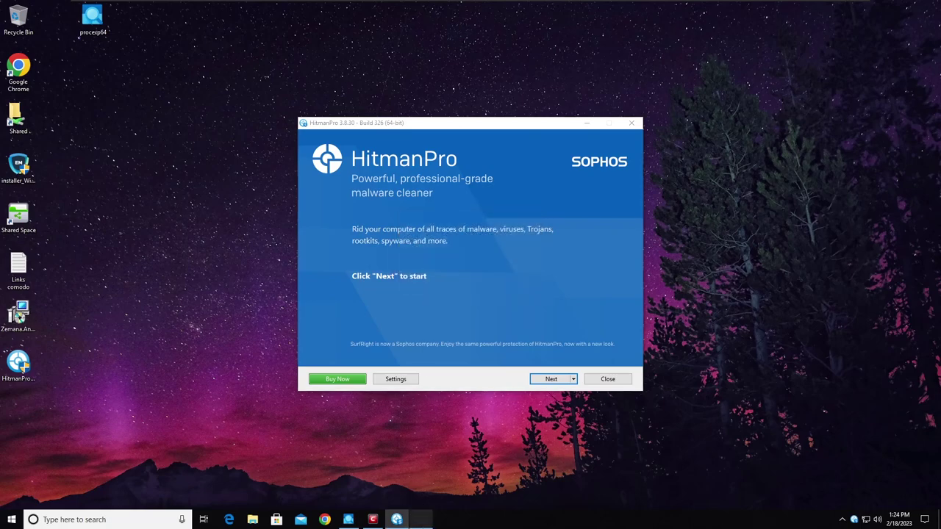
pyautogui.click(404, 308)
pyautogui.click(526, 337)
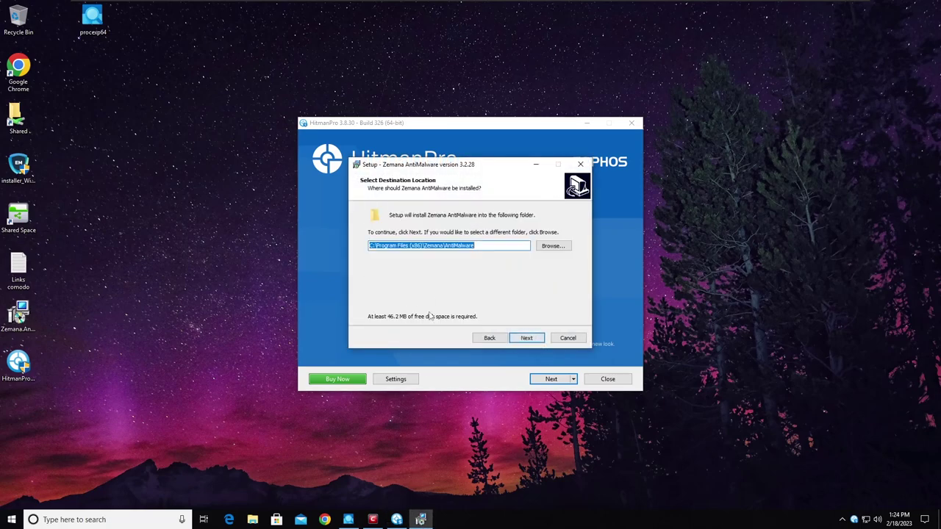
pyautogui.click(521, 339)
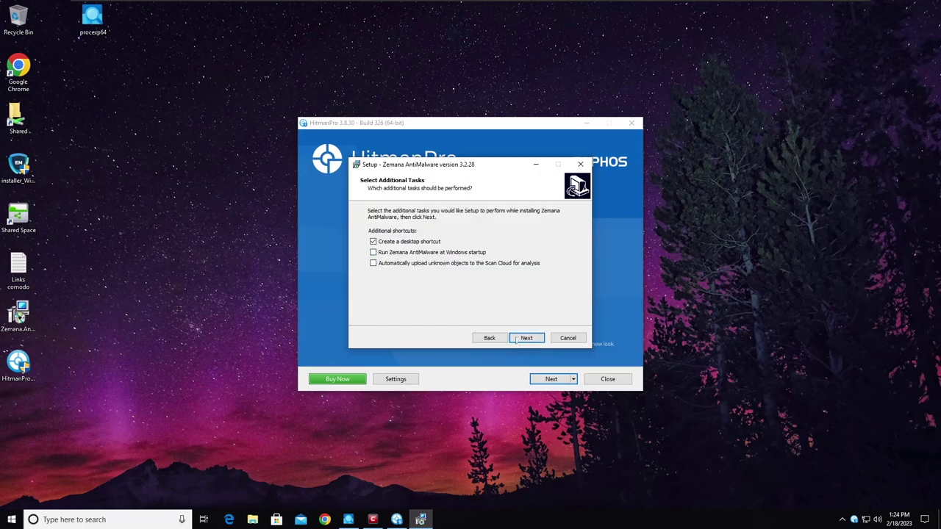
pyautogui.click(521, 340)
pyautogui.click(528, 339)
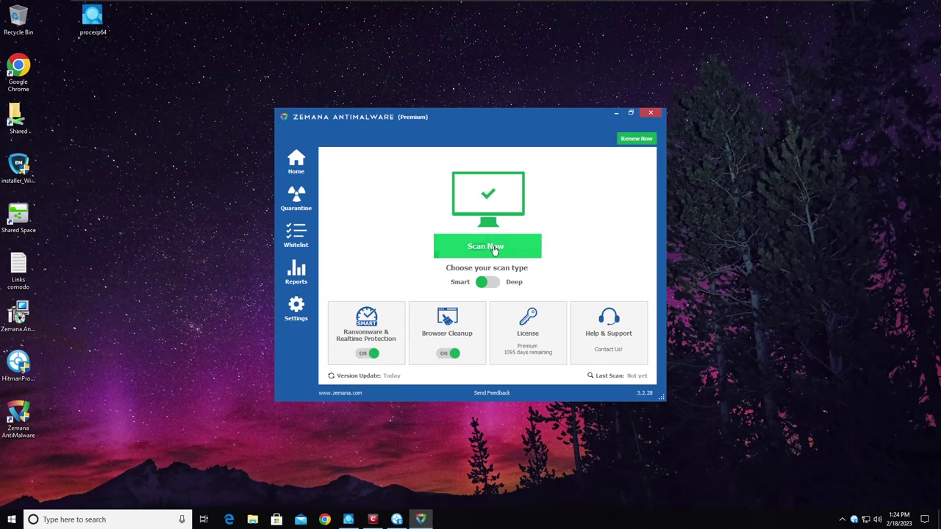
# Place HitmanPro and Zemana AntiMalware side by side, accept the HitmanPro terms, and start a HitmanPro scan and a Zemana Smart scan.
pyautogui.moveTo(538, 128); pyautogui.dragTo(769, 88)
pyautogui.click(474, 130)
pyautogui.moveTo(442, 126); pyautogui.dragTo(293, 79)
pyautogui.click(390, 331)
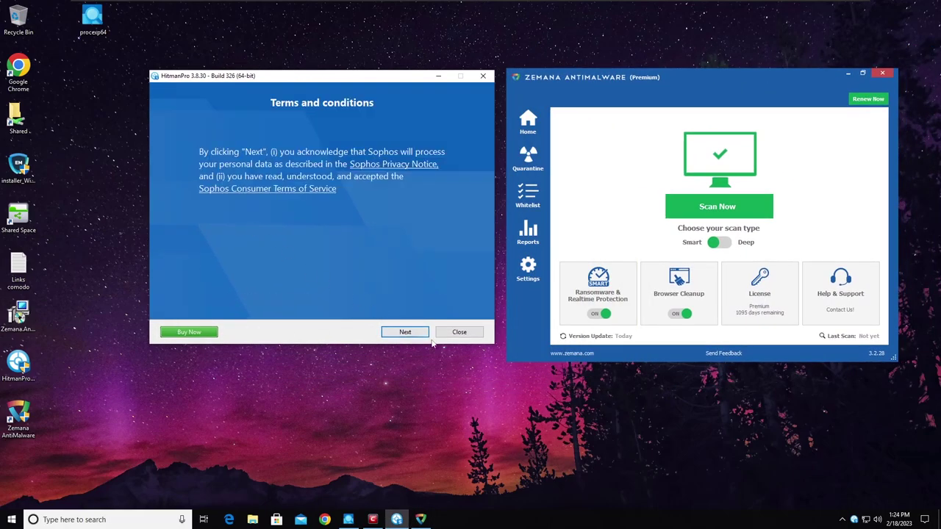
pyautogui.click(389, 331)
pyautogui.click(177, 188)
pyautogui.click(717, 206)
pyautogui.click(405, 332)
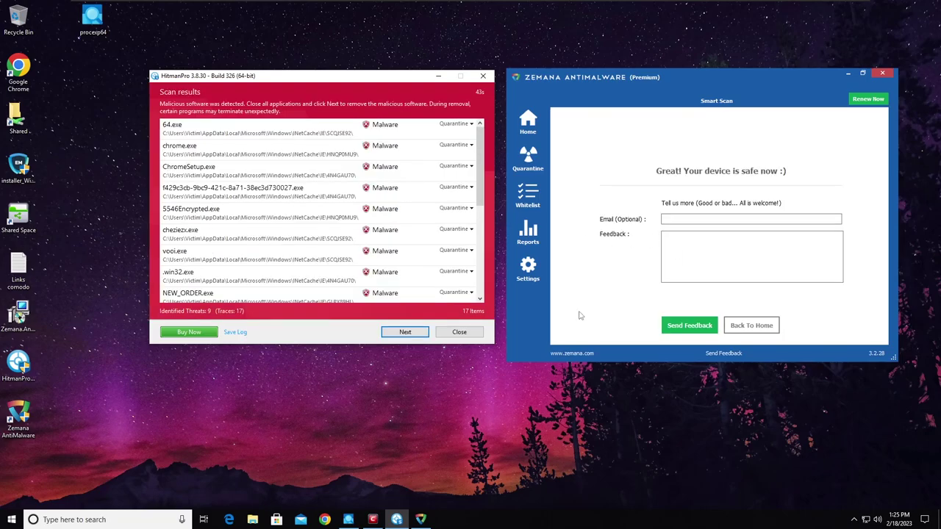
# Examine the HitmanPro scan results, checking the listed malware files, their detection names, locations and tracking cookies.
pyautogui.scroll(-5, 370, 225)
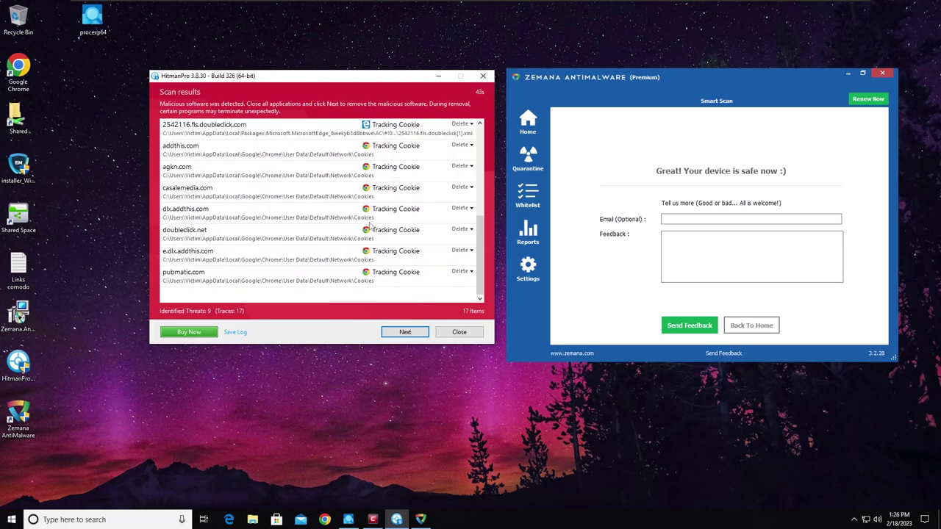
pyautogui.scroll(2, 370, 225)
pyautogui.scroll(3, 370, 226)
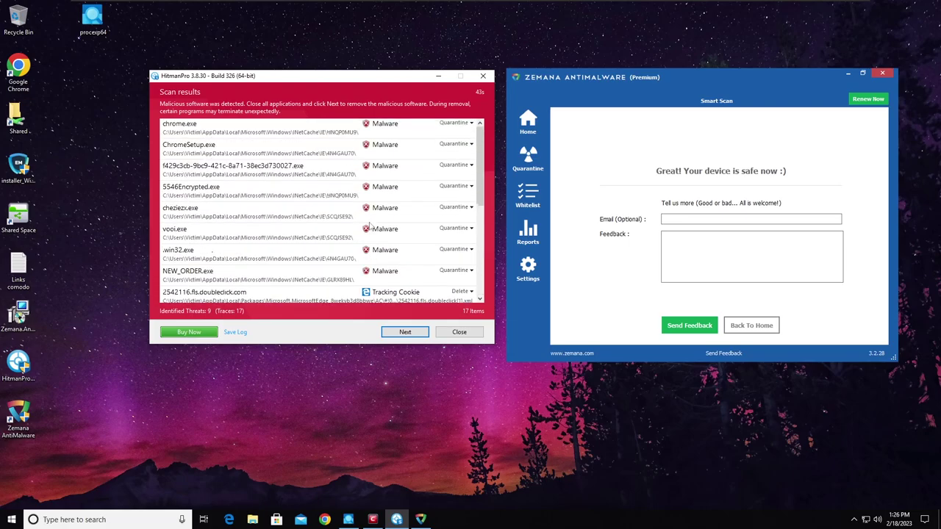
pyautogui.moveTo(482, 163)
pyautogui.mouseDown()
pyautogui.moveTo(482, 182)
pyautogui.moveTo(479, 156)
pyautogui.mouseUp()
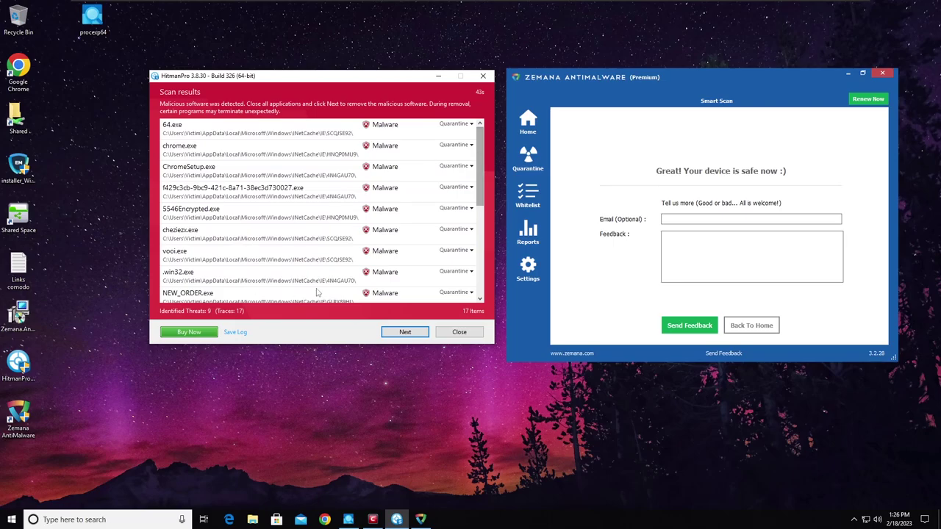
pyautogui.moveTo(483, 184); pyautogui.dragTo(476, 166)
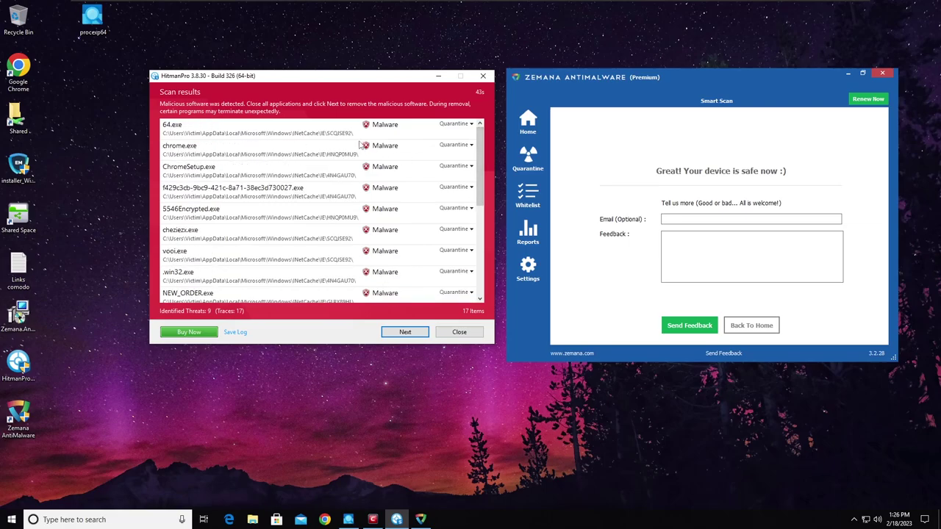
pyautogui.click(469, 125)
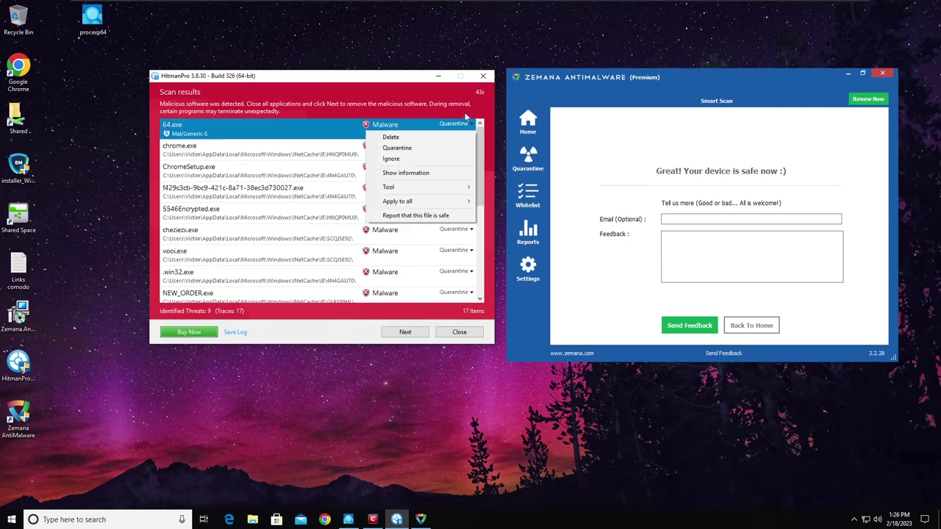
pyautogui.click(464, 115)
pyautogui.click(470, 128)
pyautogui.click(240, 172)
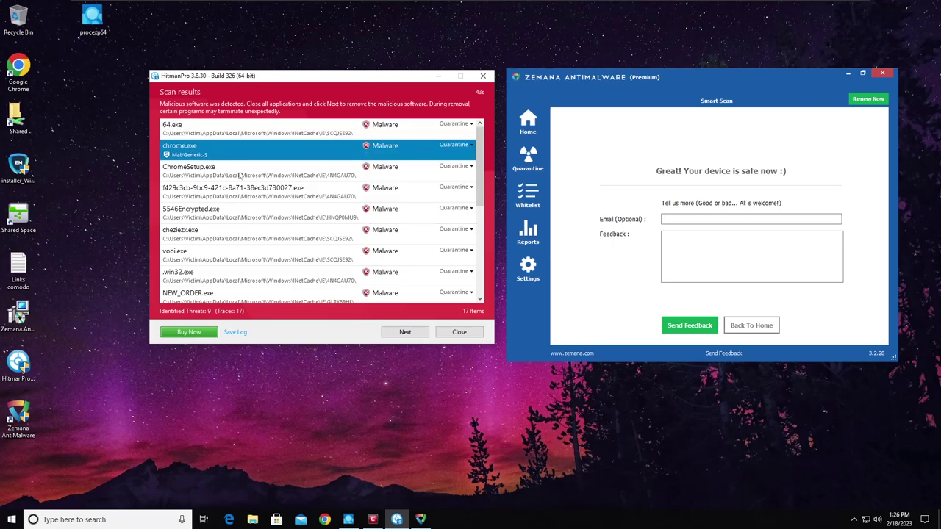
pyautogui.click(255, 214)
pyautogui.click(308, 126)
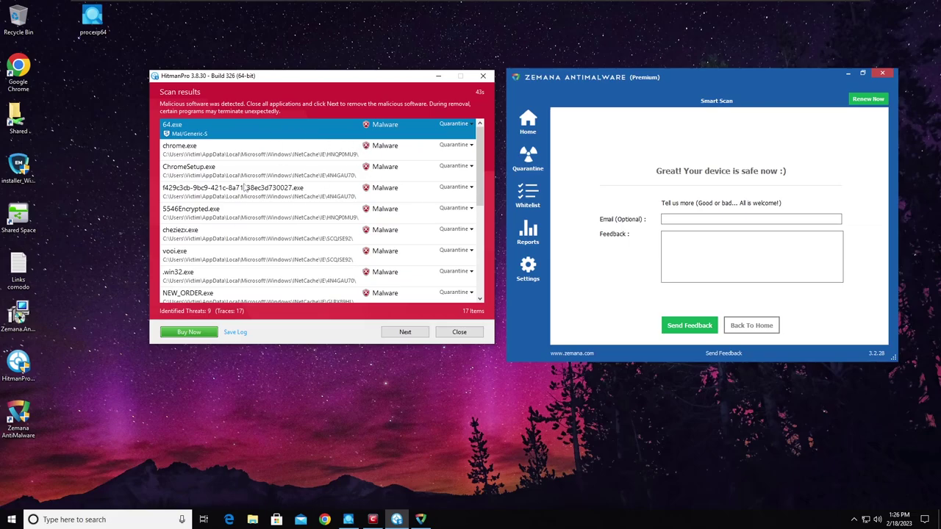
pyautogui.scroll(-5, 228, 200)
pyautogui.scroll(5, 372, 197)
# Close HitmanPro and Zemana AntiMalware, switch to Comodo Client Security and reposition its window on the desktop.
pyautogui.click(483, 76)
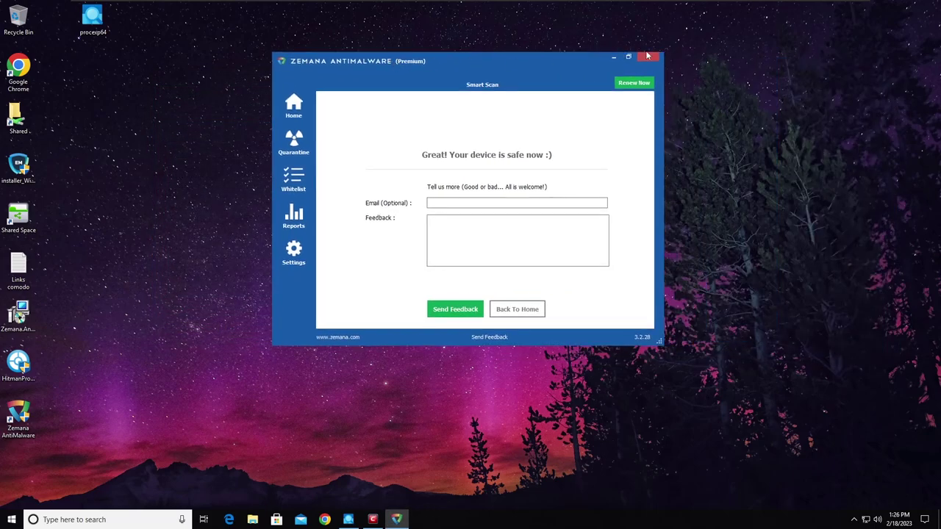
pyautogui.click(648, 56)
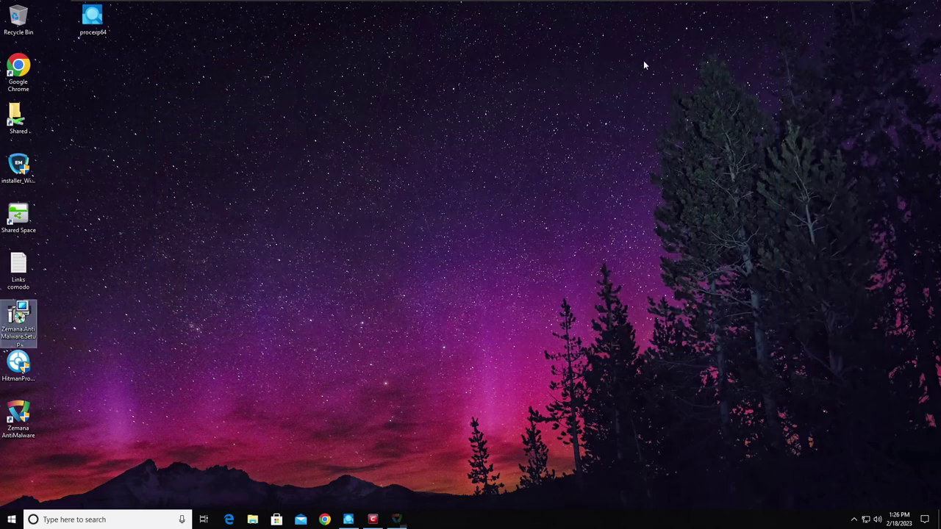
pyautogui.click(372, 517)
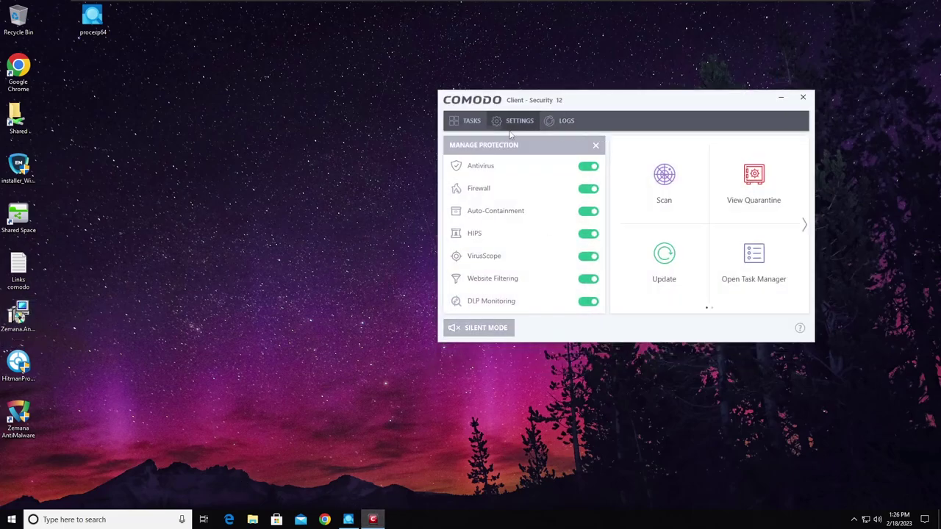
pyautogui.moveTo(612, 102); pyautogui.dragTo(307, 62)
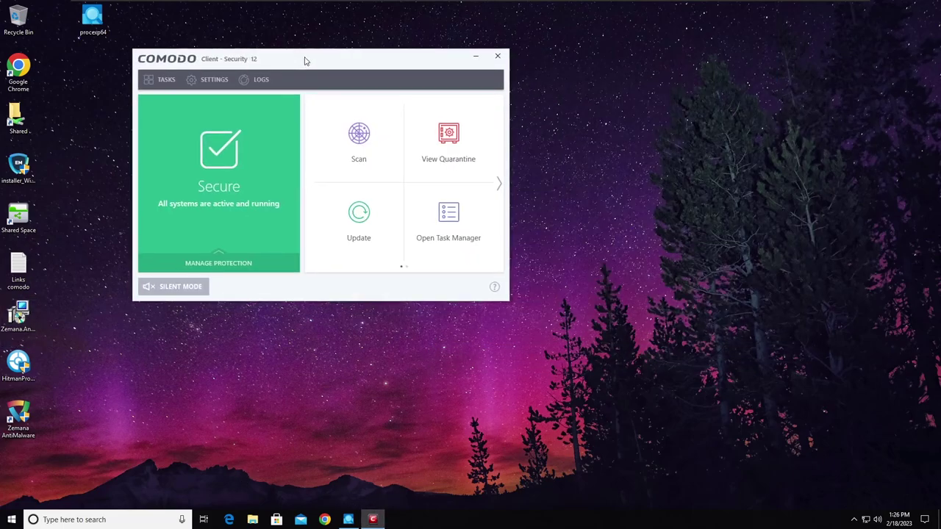